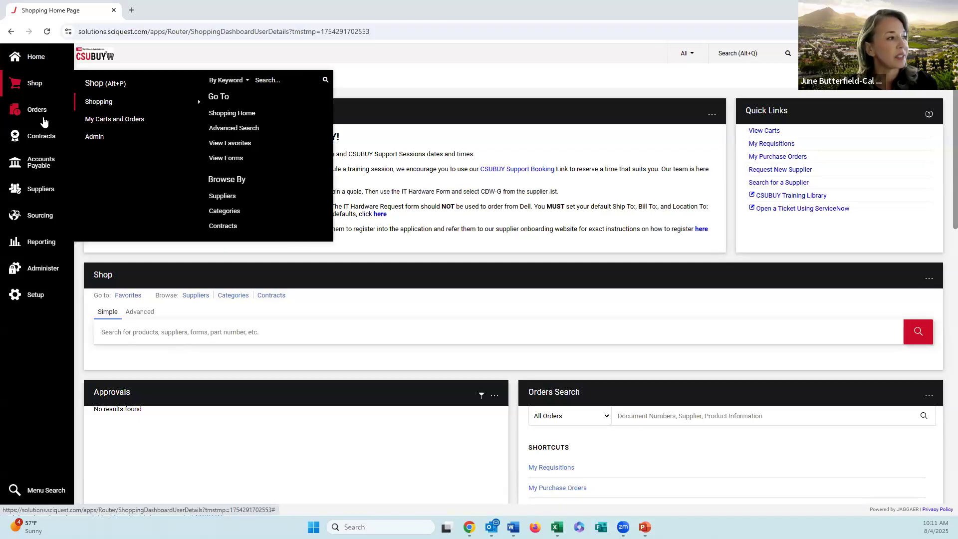
Step: Check the pending action items and the recent notifications from the shopping home page
mouse_move(45, 134)
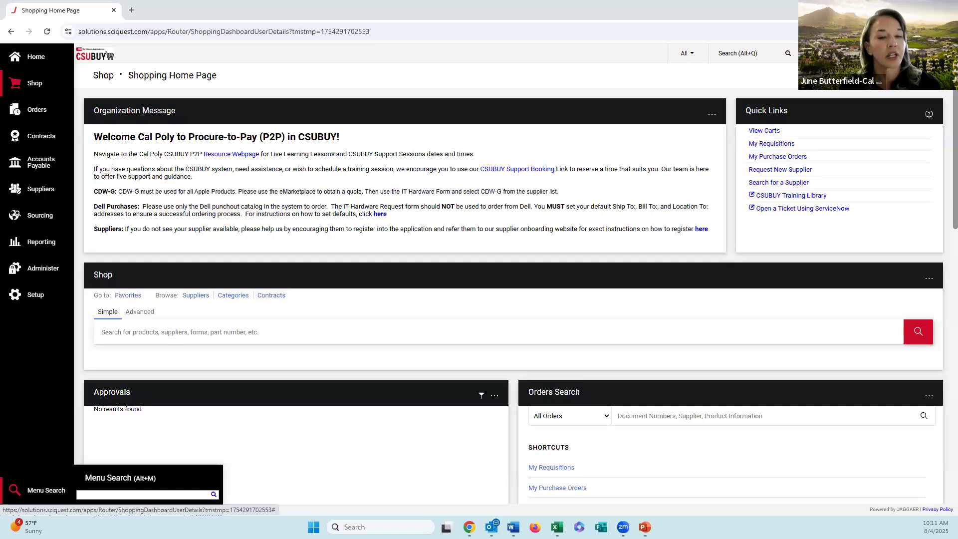
left_click(905, 53)
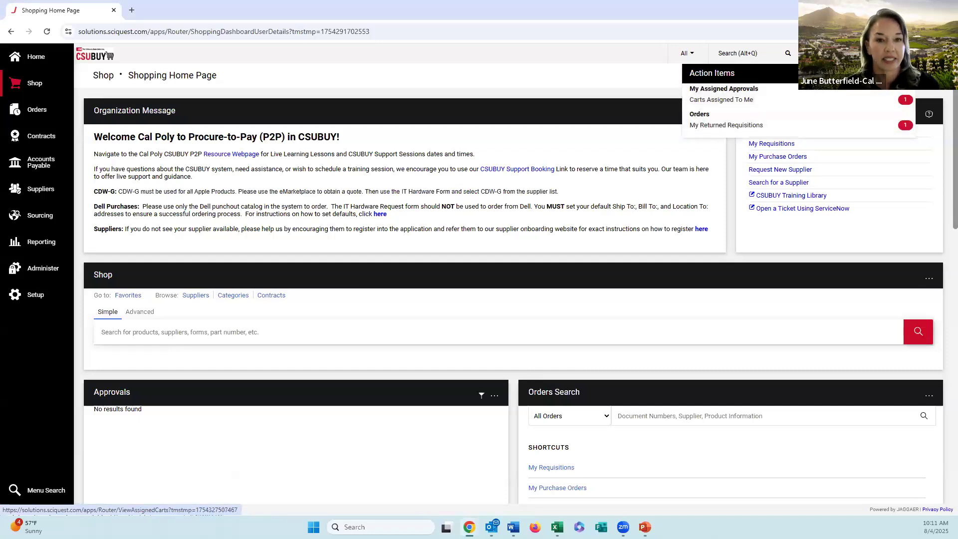
left_click(925, 53)
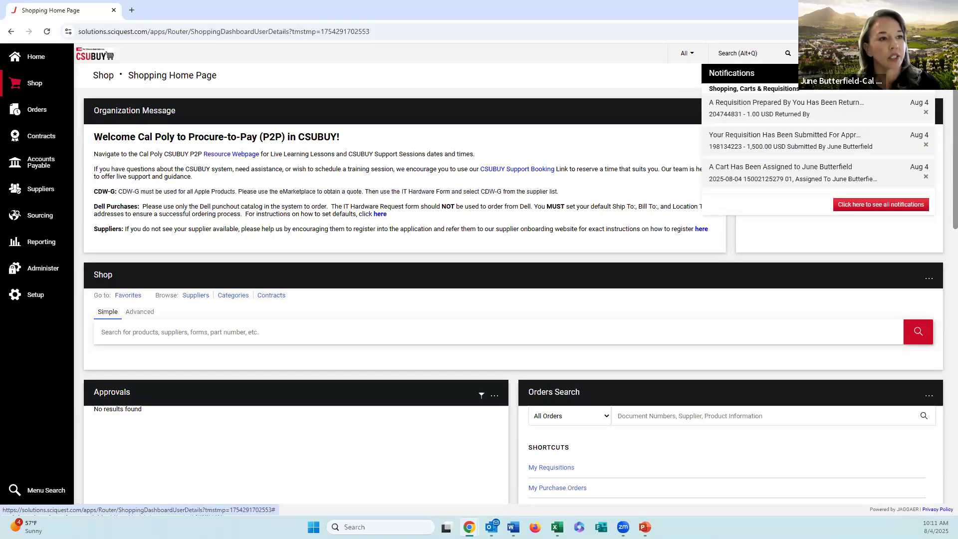
left_click(941, 53)
left_click(707, 57)
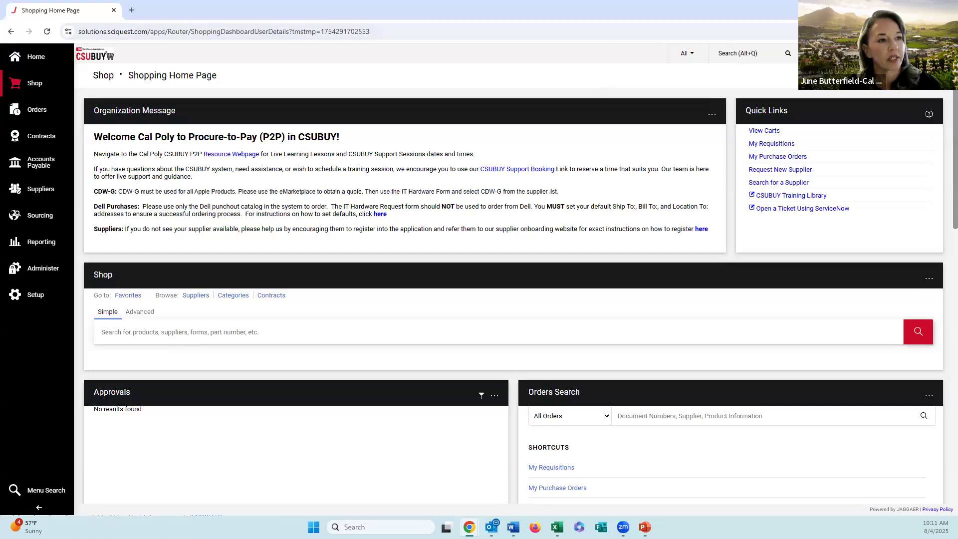
Step: Open the active shopping cart containing the Direct Pay Request and rename the cart to test
left_click(835, 53)
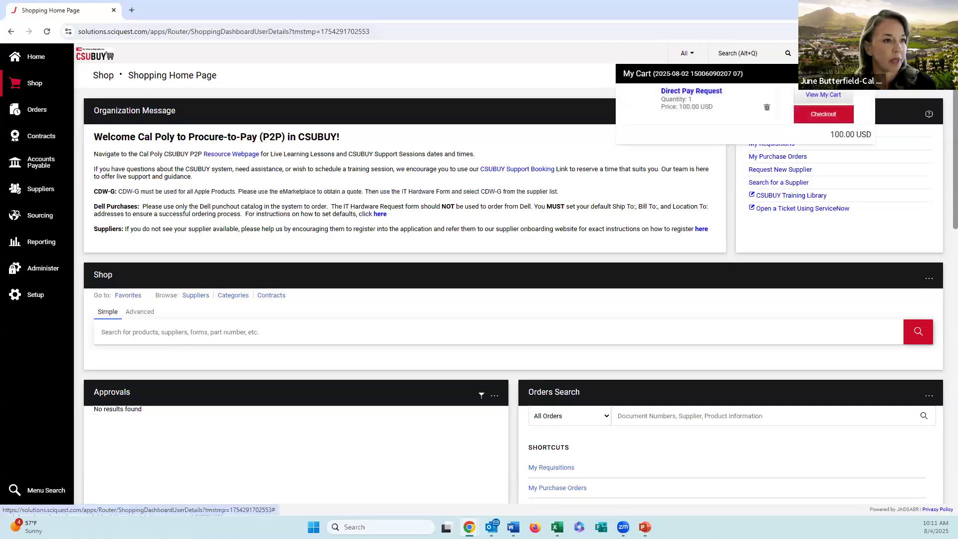
left_click(814, 96)
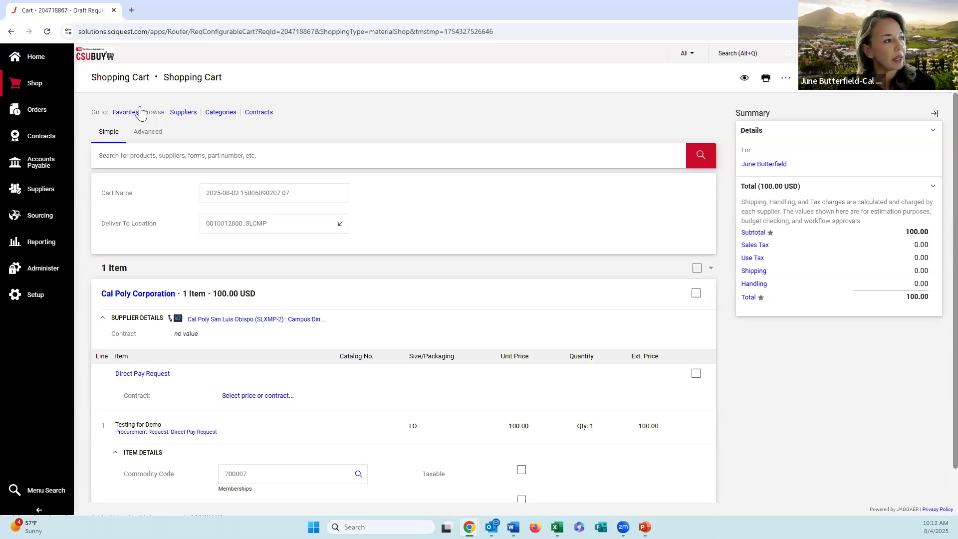
left_click_drag(313, 194, 138, 197)
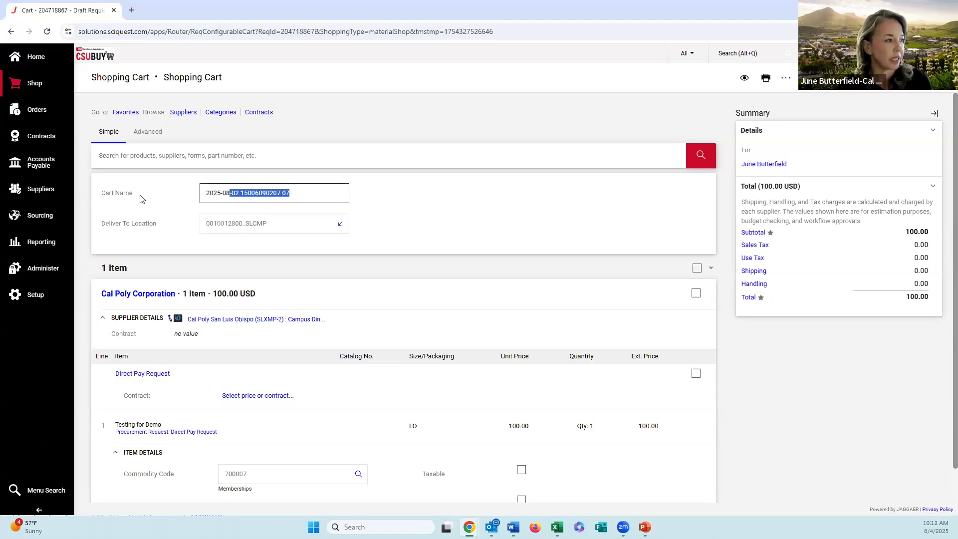
type("test")
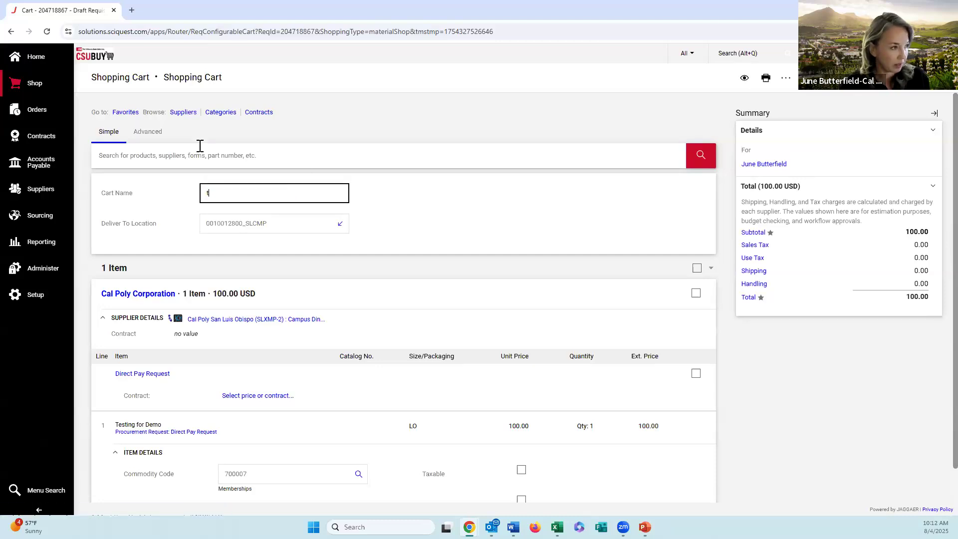
left_click(406, 231)
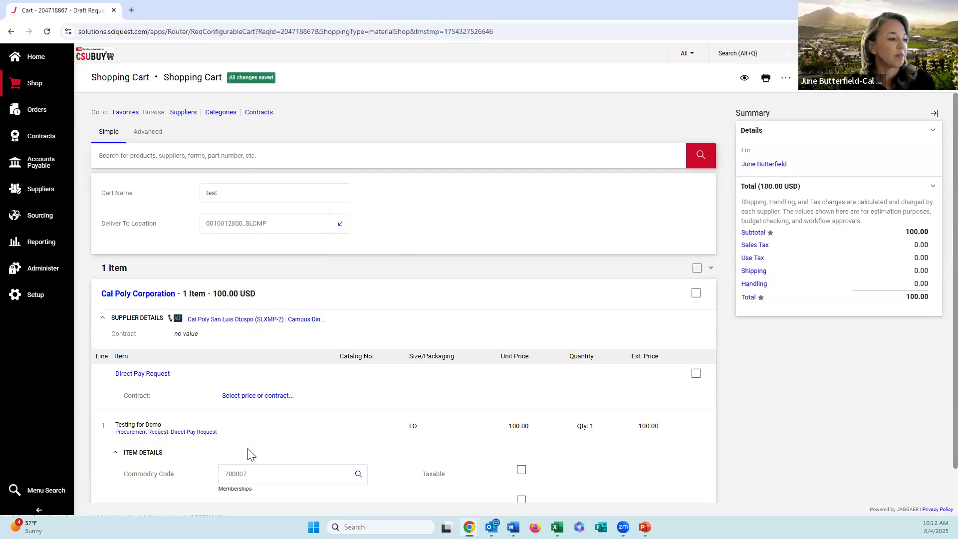
left_click(279, 473)
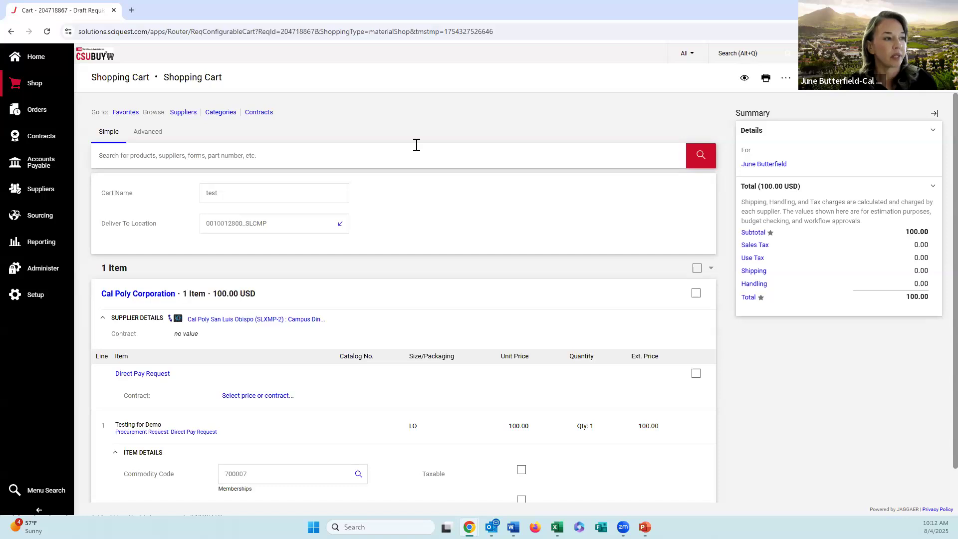
left_click(803, 89)
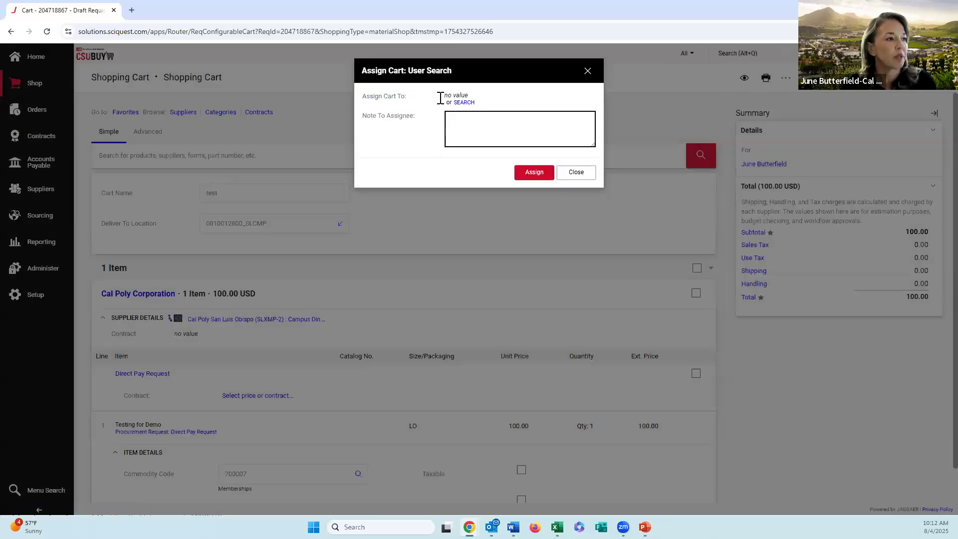
left_click(472, 106)
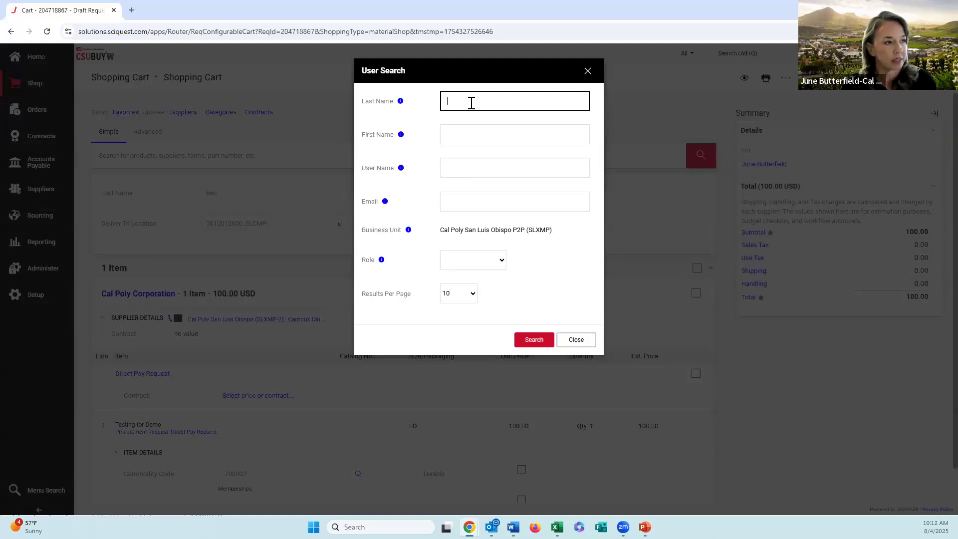
type("sanh")
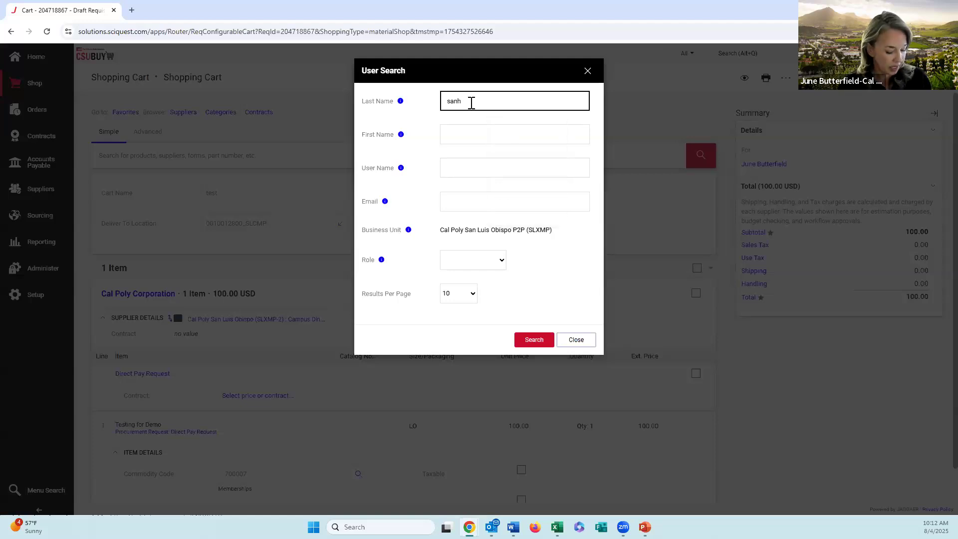
key("BackSpace")
type("g")
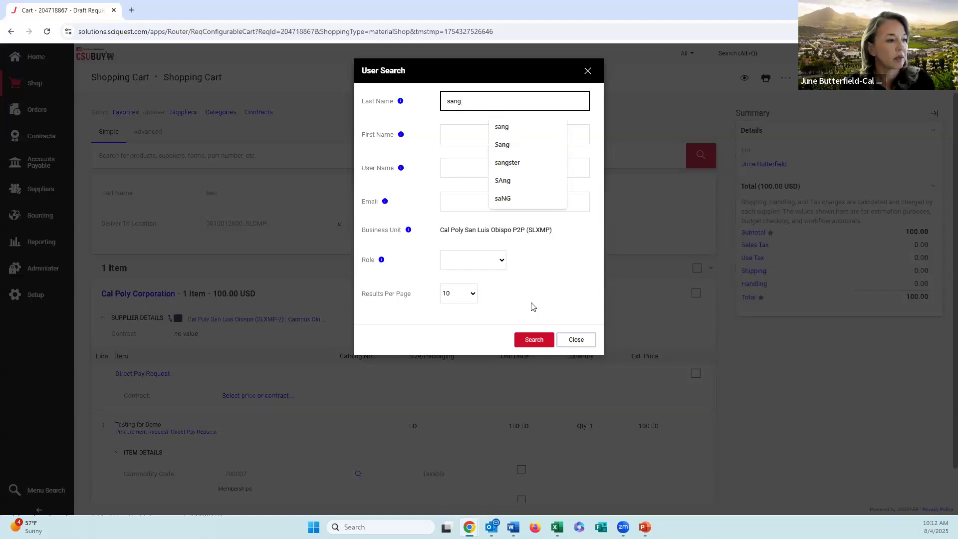
left_click(533, 343)
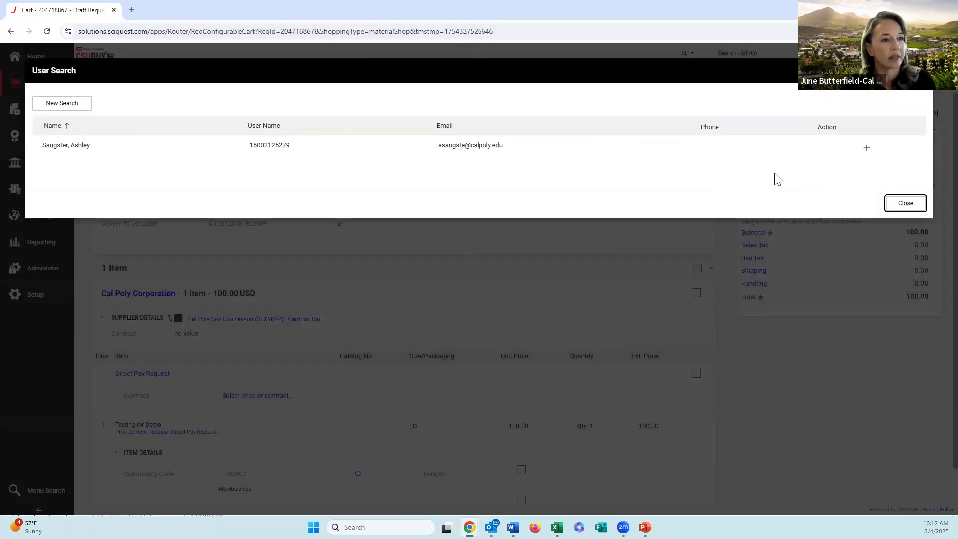
left_click(867, 148)
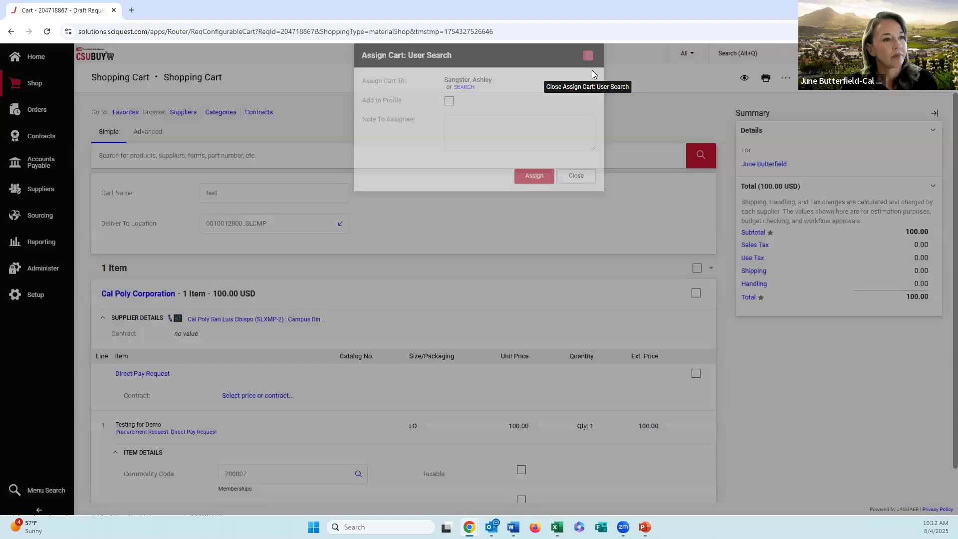
left_click(592, 72)
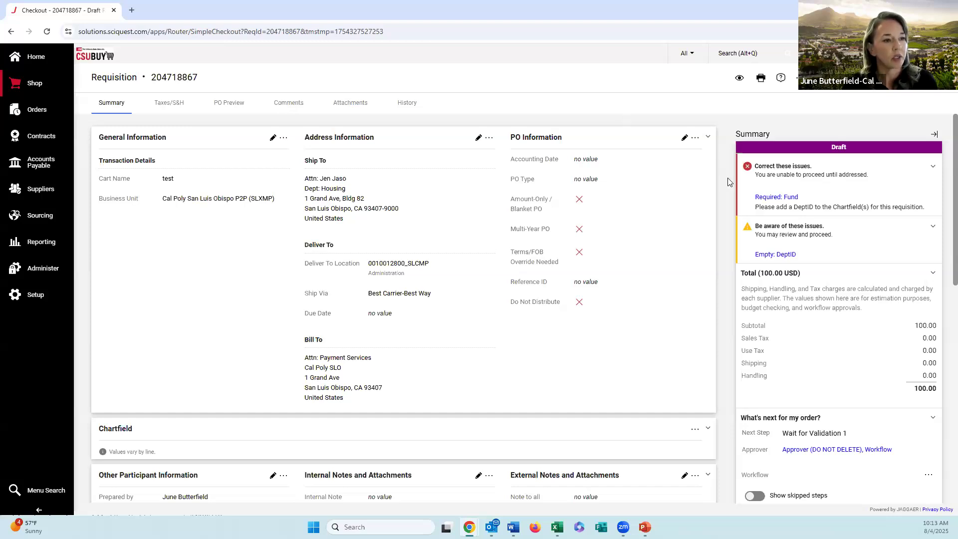
Step: Follow the empty DeptID issue of the draft requisition to examine the line's chartfield values
left_click(758, 253)
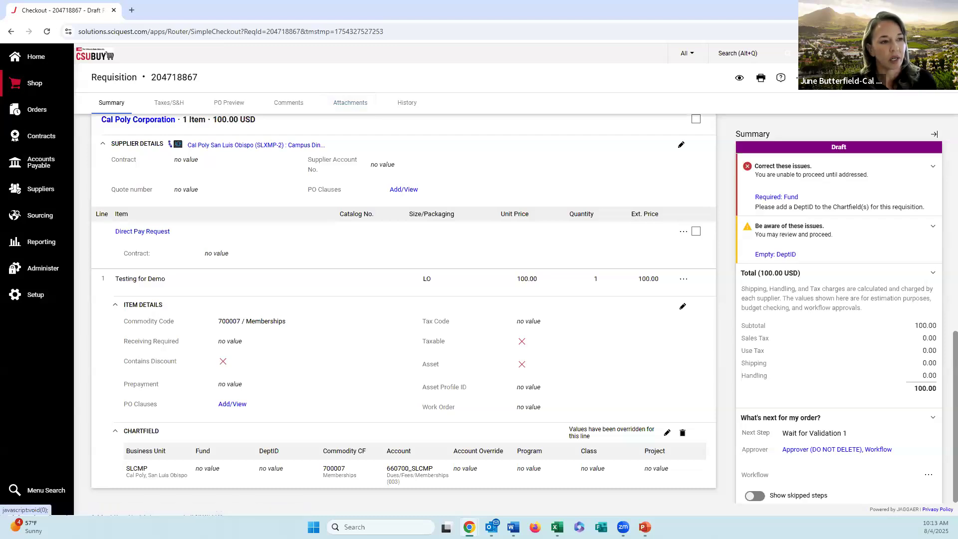
scroll(650, 173, "up", 10)
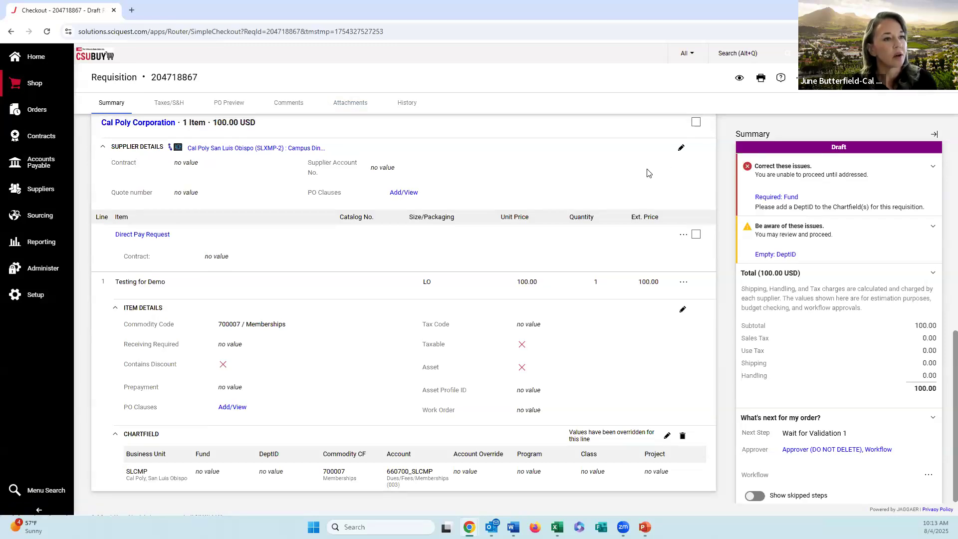
Step: Start assigning the draft requisition's cart, search users by the assignee's last name, and select the matching user
left_click(829, 79)
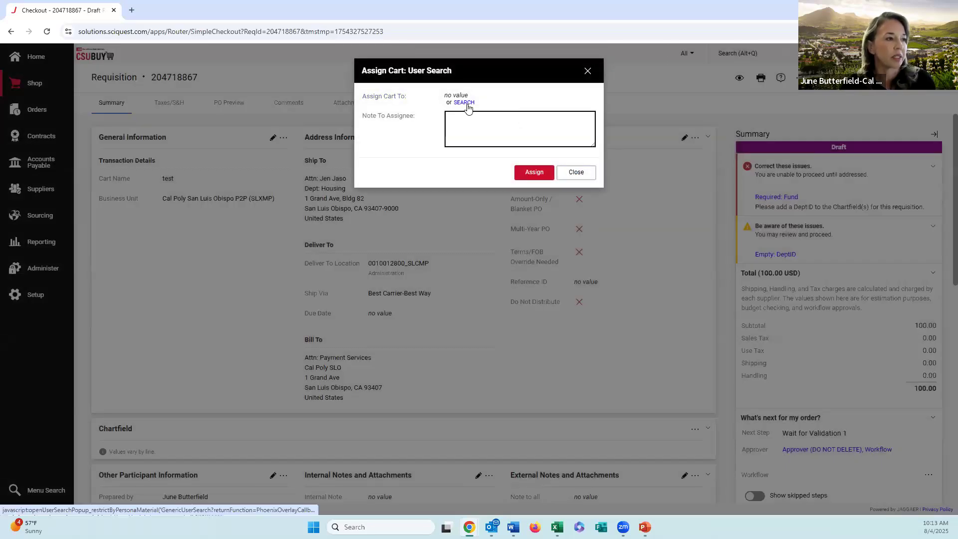
left_click(464, 103)
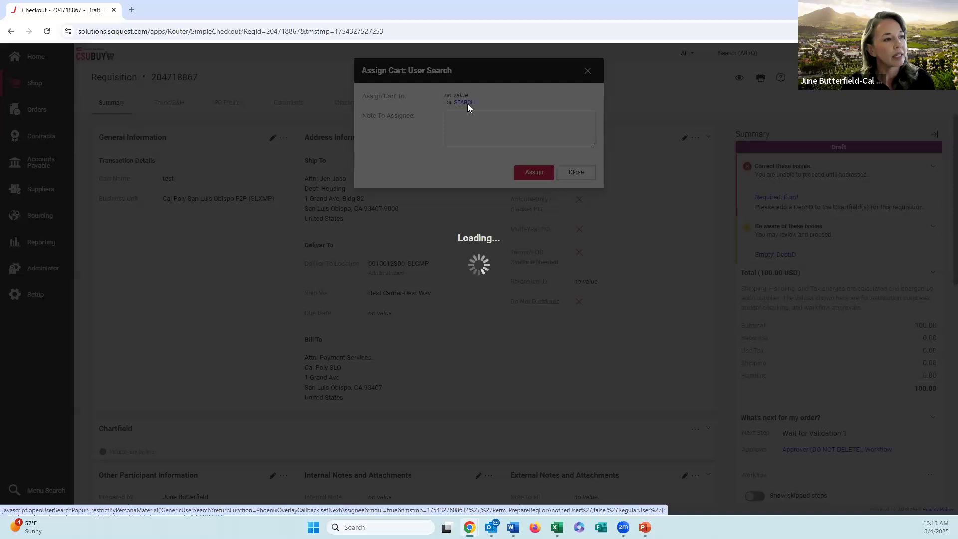
type("sang")
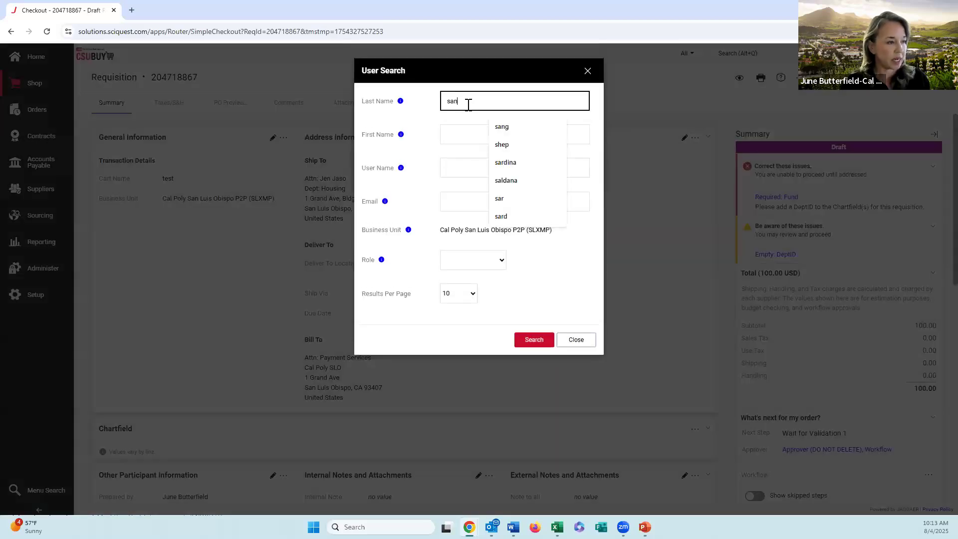
left_click(515, 340)
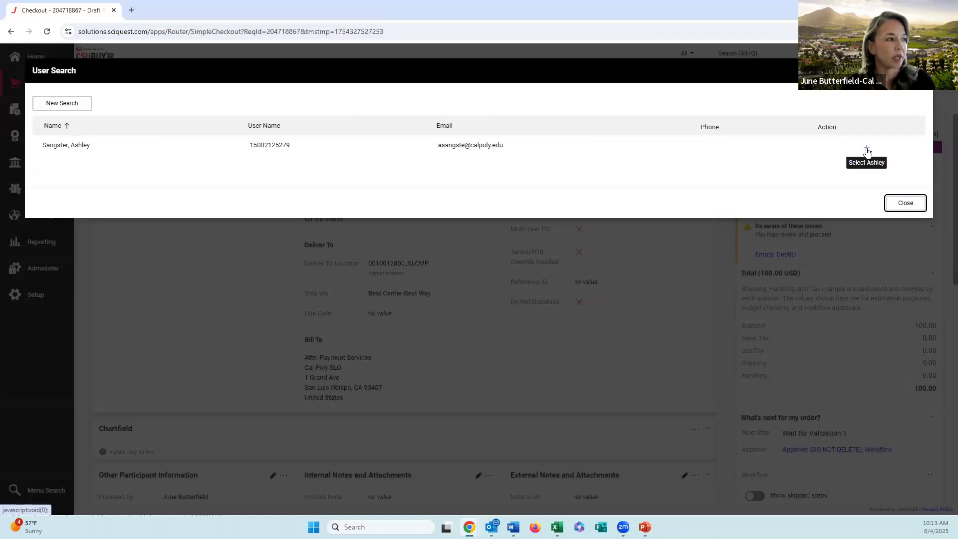
left_click(867, 151)
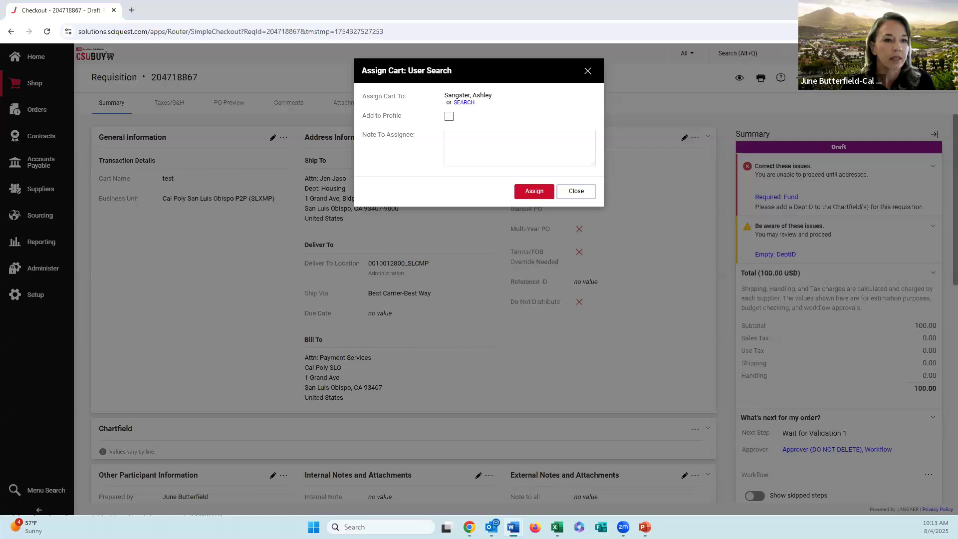
Step: Add the note "Please review and submit this requisition into workflow" for the assignee and assign the cart
left_click(446, 146)
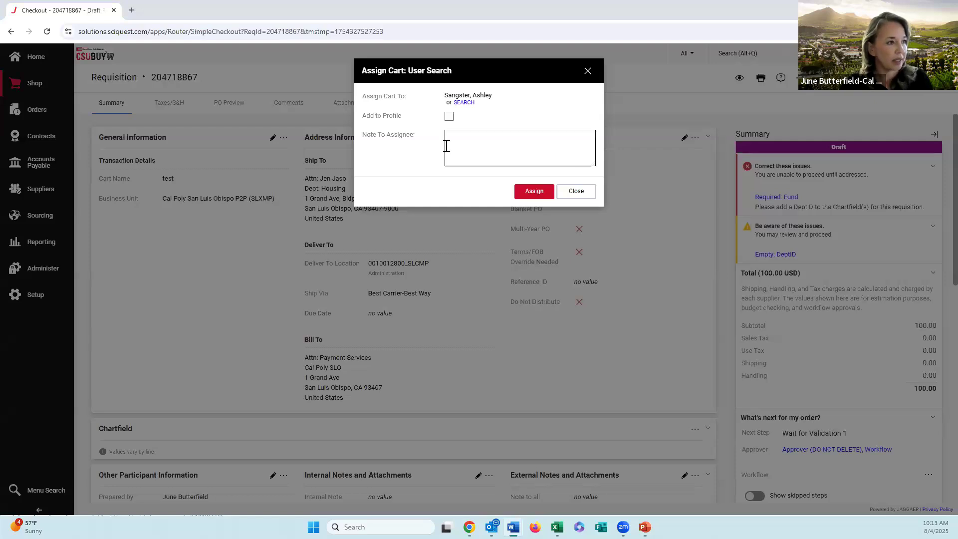
type("Please review and submit this requisition into workflow")
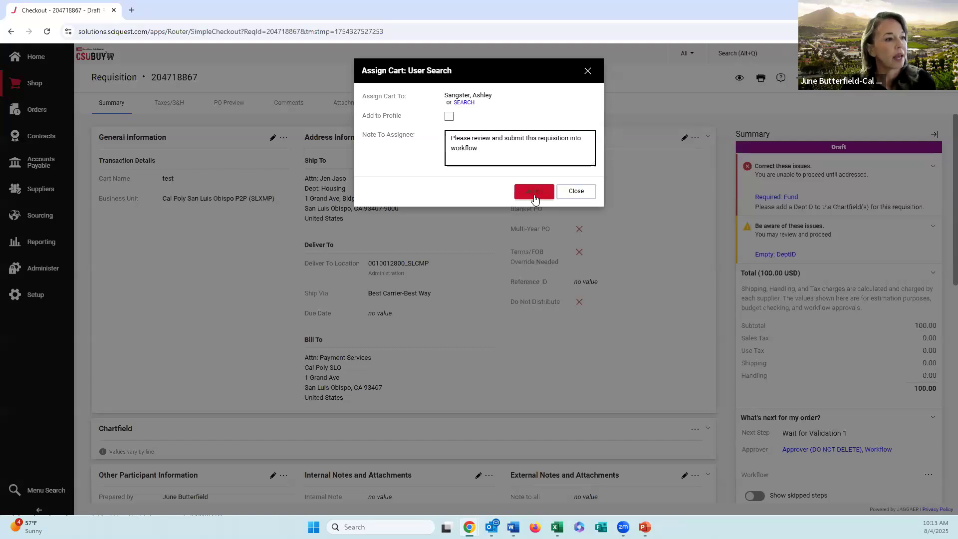
left_click(534, 192)
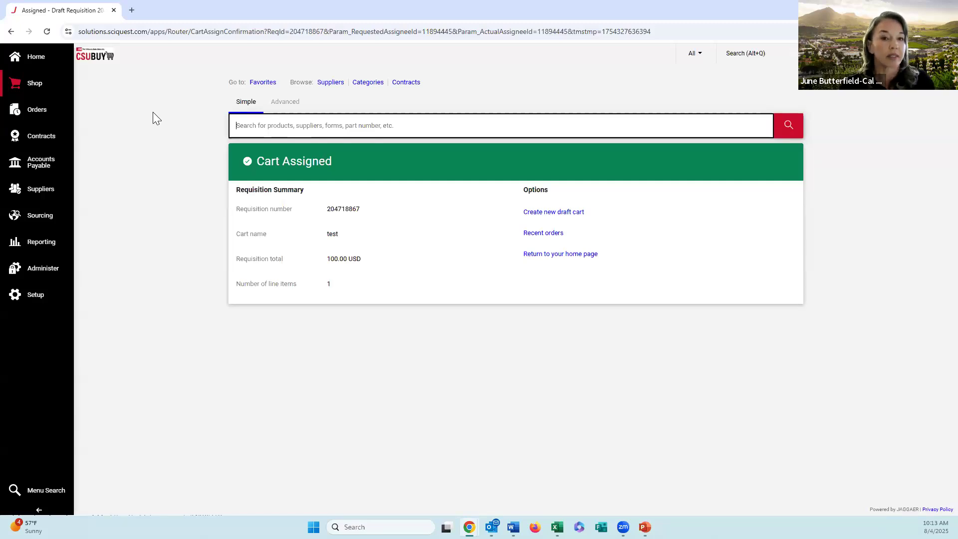
Step: View the assigned carts and examine the actions available for the test cart and for the other assigned cart
mouse_move(39, 83)
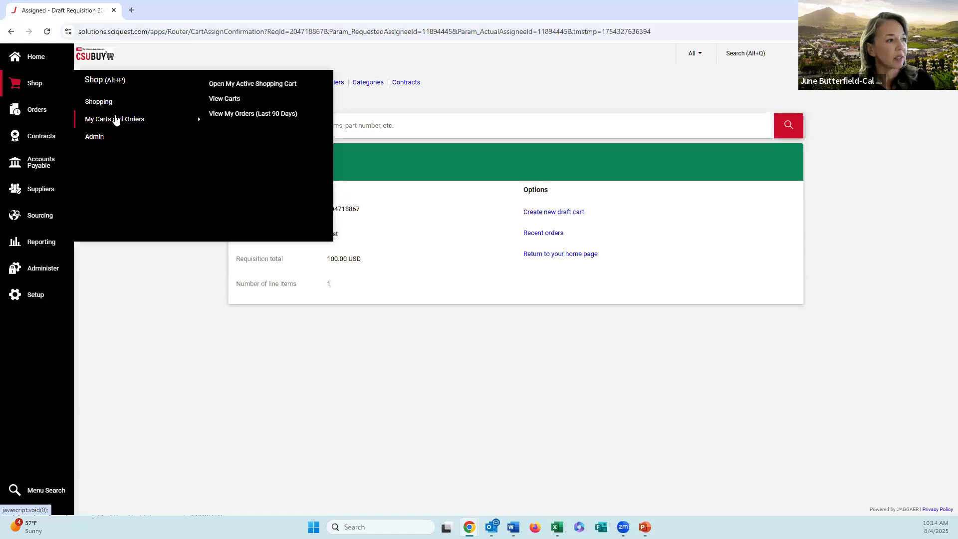
mouse_move(202, 122)
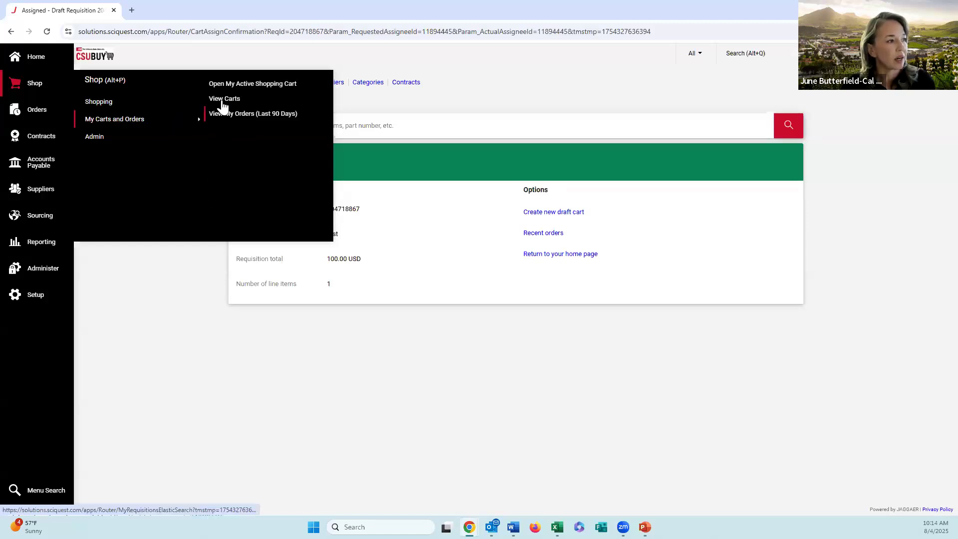
left_click(223, 101)
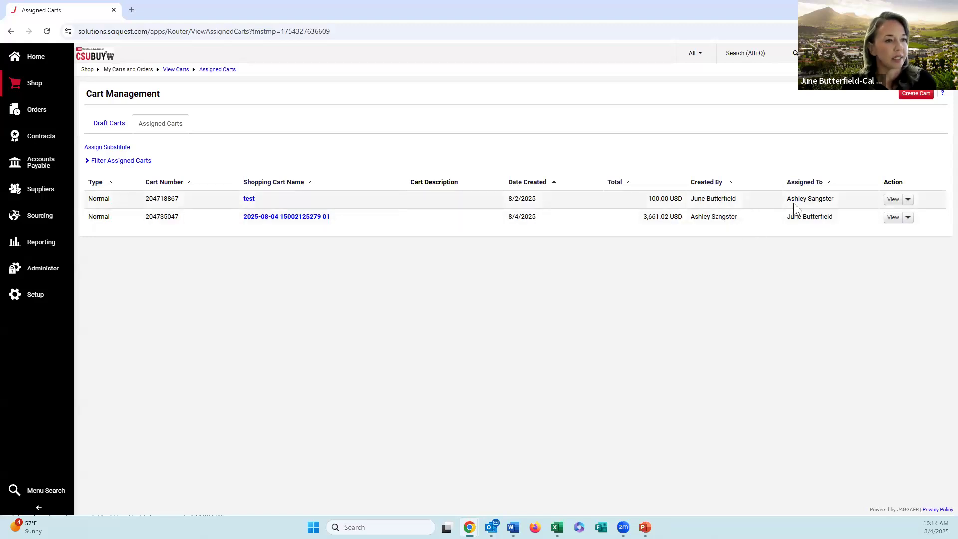
left_click(907, 201)
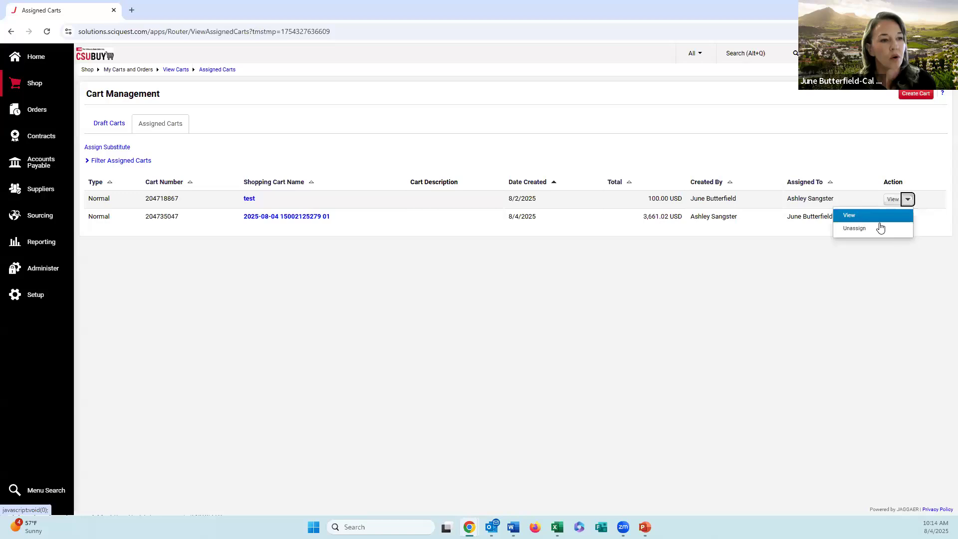
left_click(379, 265)
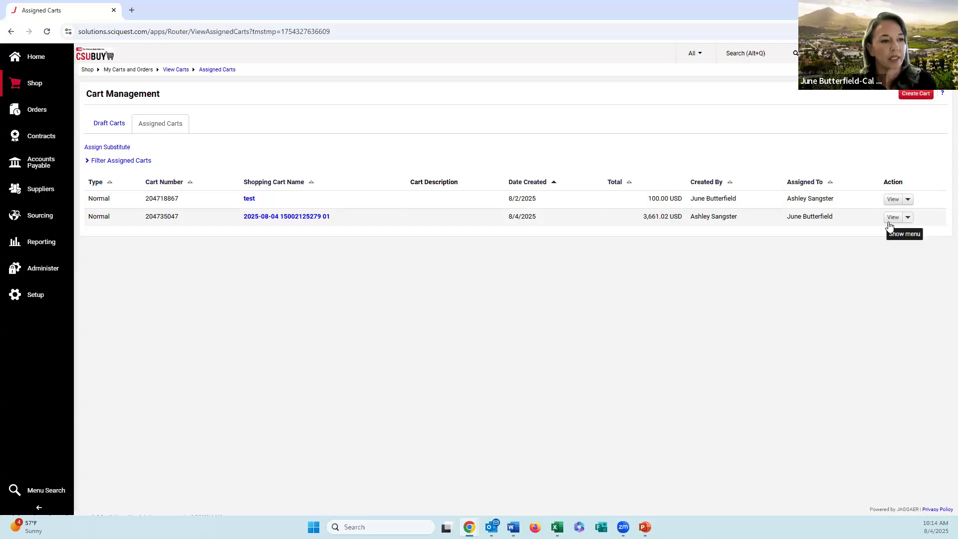
left_click(908, 219)
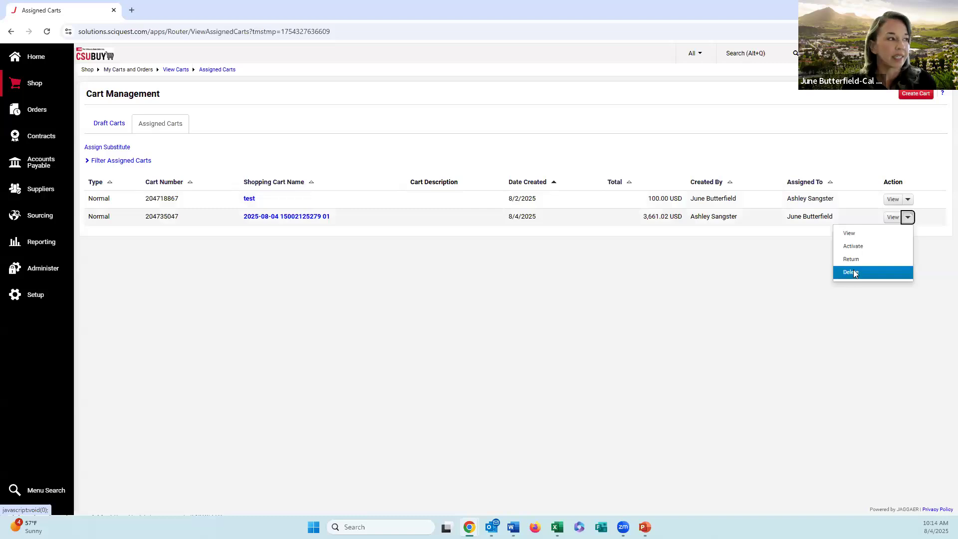
Step: Return to the shopping home page and look over its Shop and Orders Search sections
left_click(54, 60)
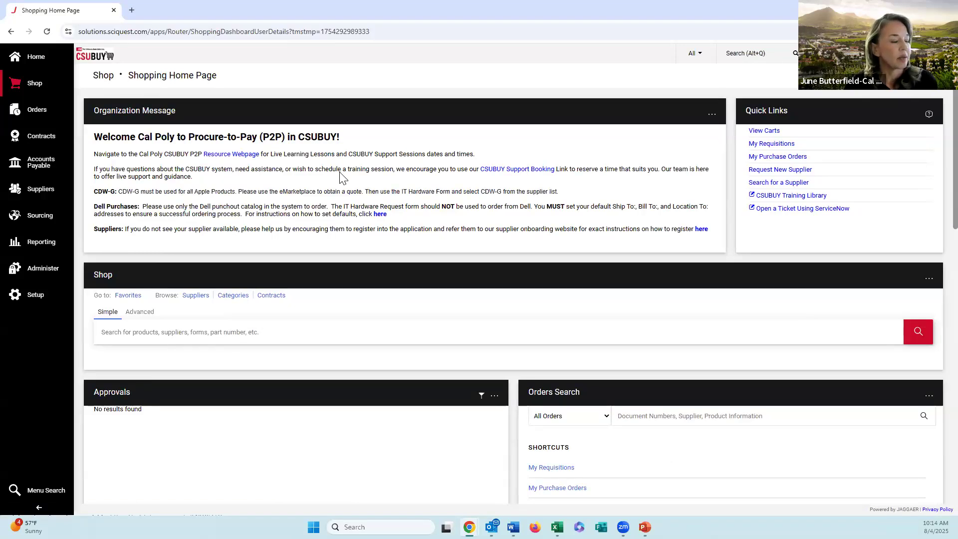
scroll(348, 181, "down", 1)
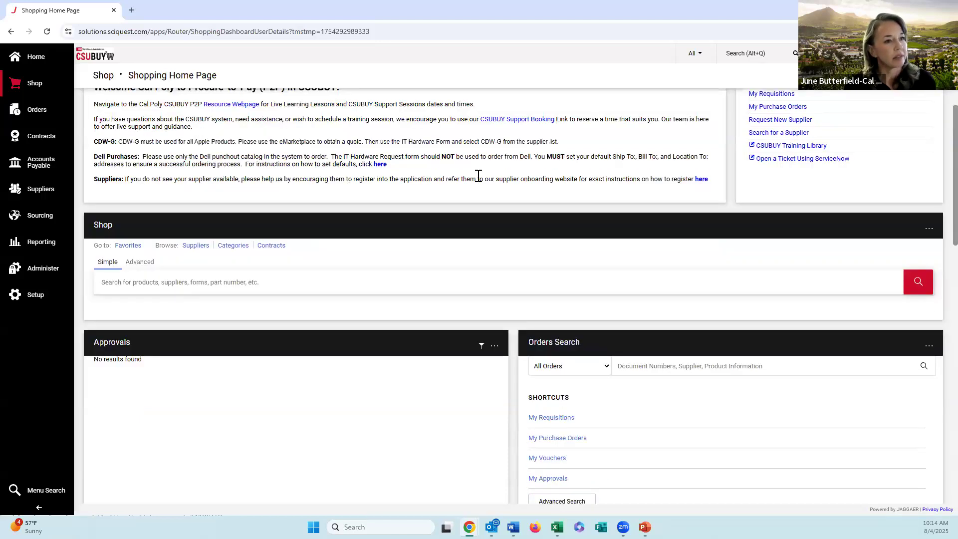
Step: Look over the shopping home page's Quick Links, Orders Search, form requests and supplier showcases
scroll(772, 131, "up", 1)
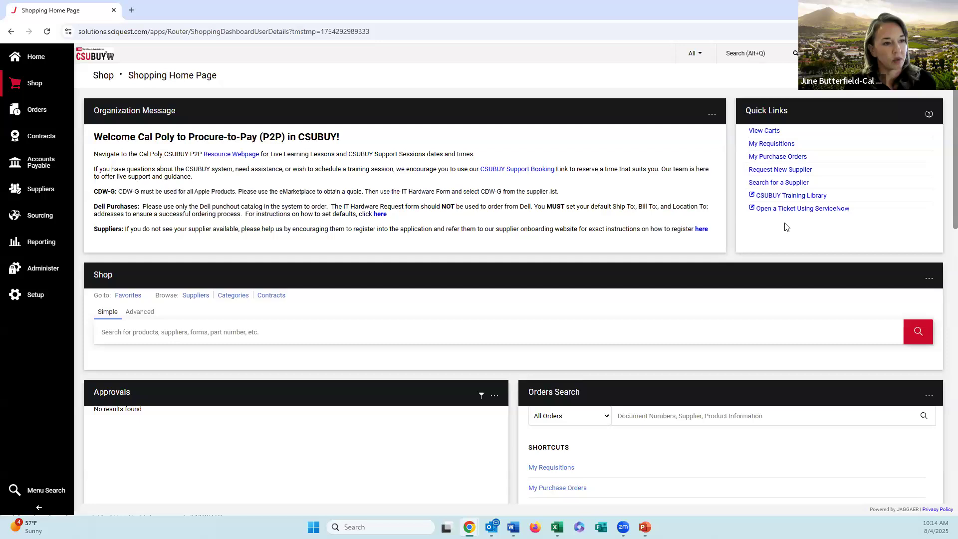
scroll(625, 239, "down", 5)
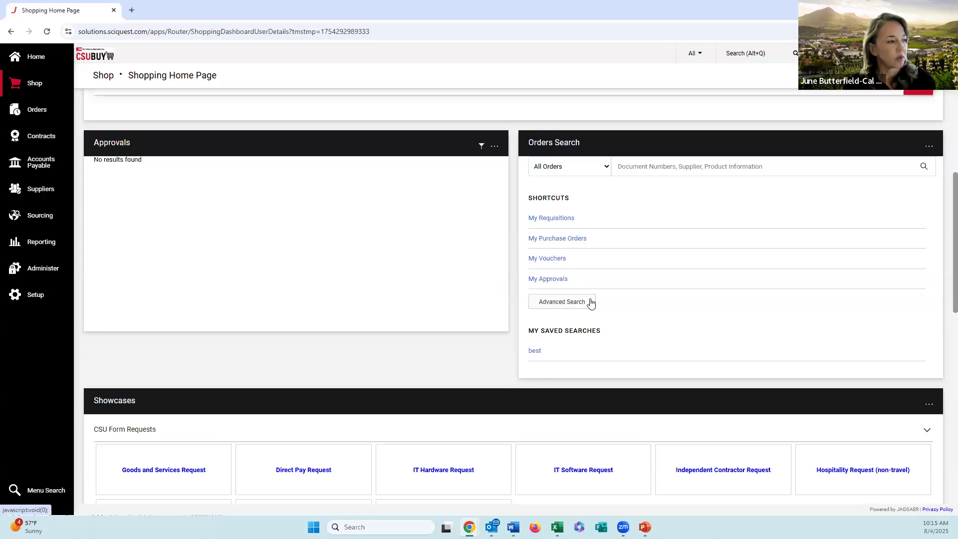
scroll(591, 303, "down", 5)
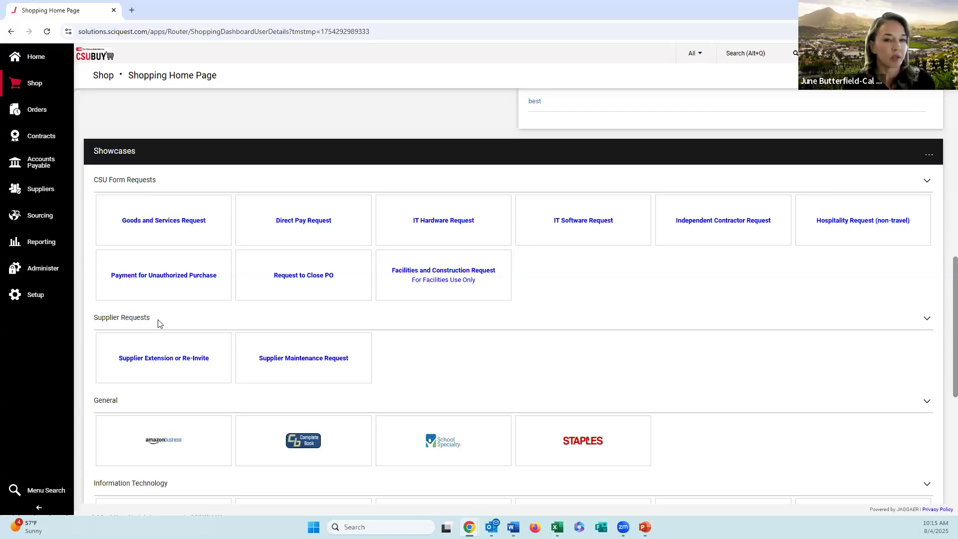
scroll(422, 308, "down", 3)
scroll(419, 289, "down", 2)
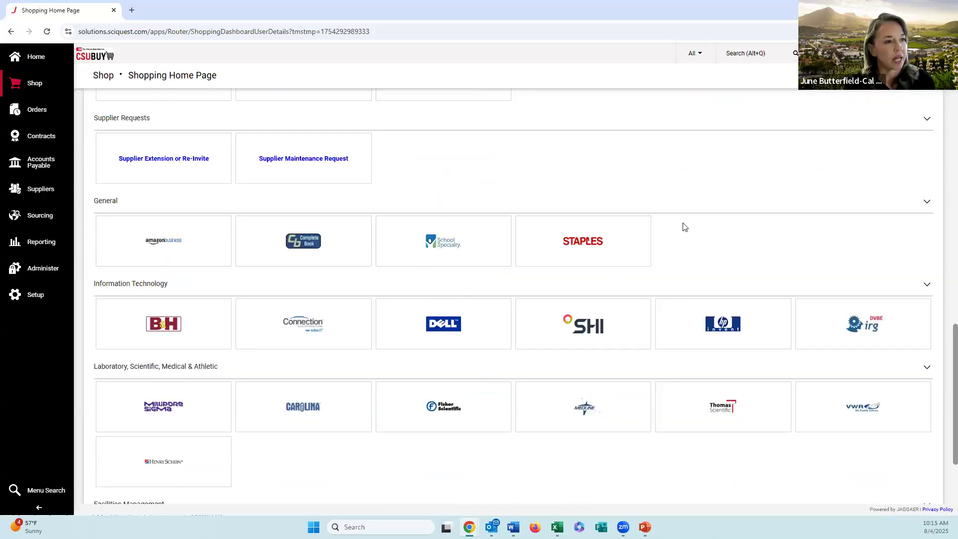
scroll(683, 227, "up", 2)
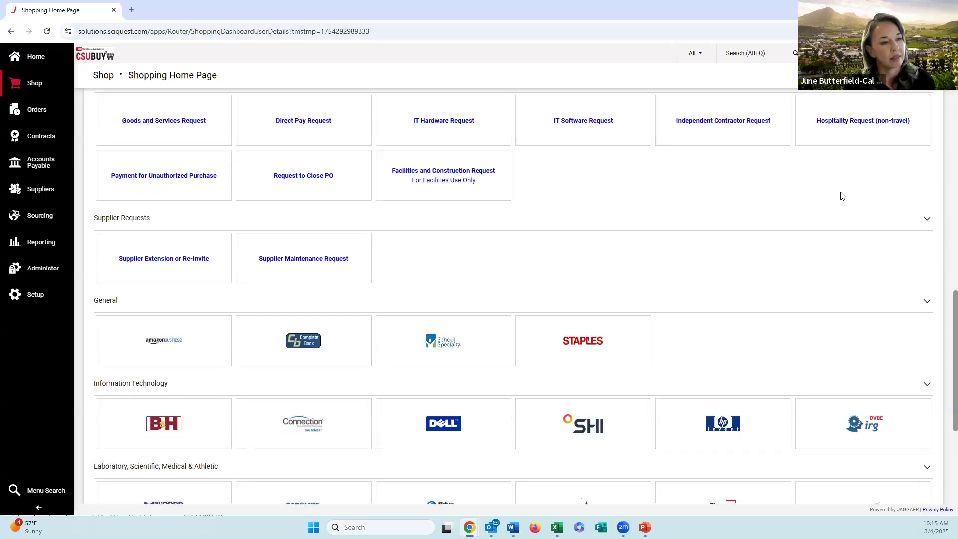
Step: Collapse the Supplier Requests and General showcase sections, and expand both again
left_click(928, 222)
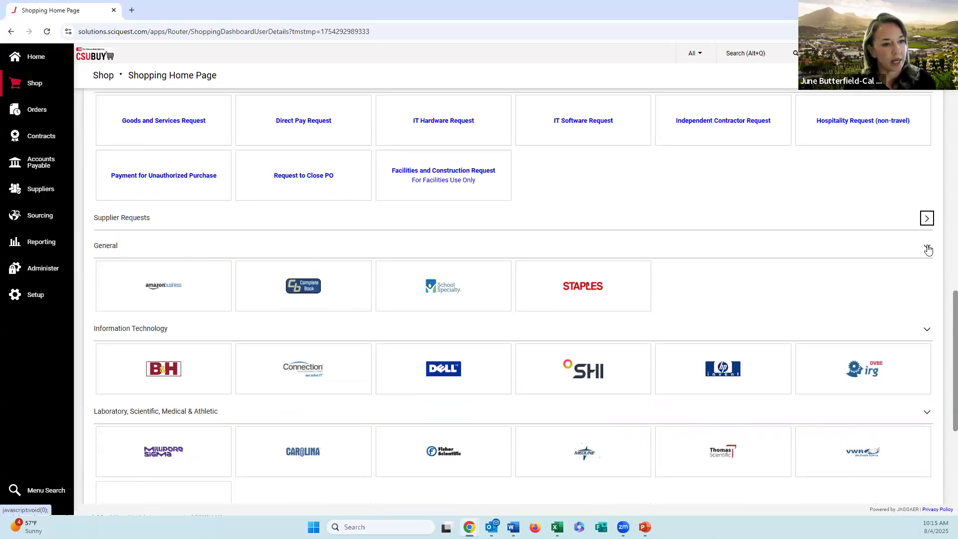
left_click(928, 248)
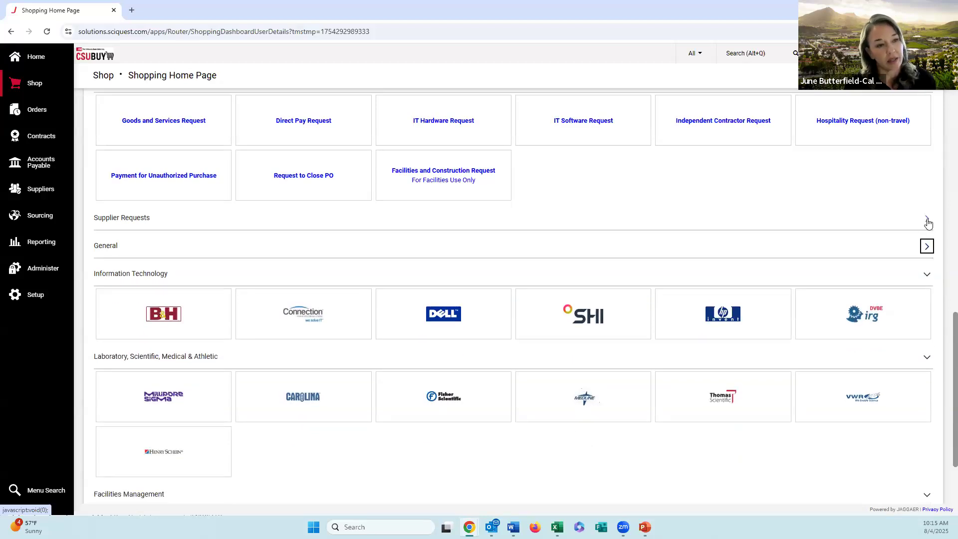
left_click(926, 219)
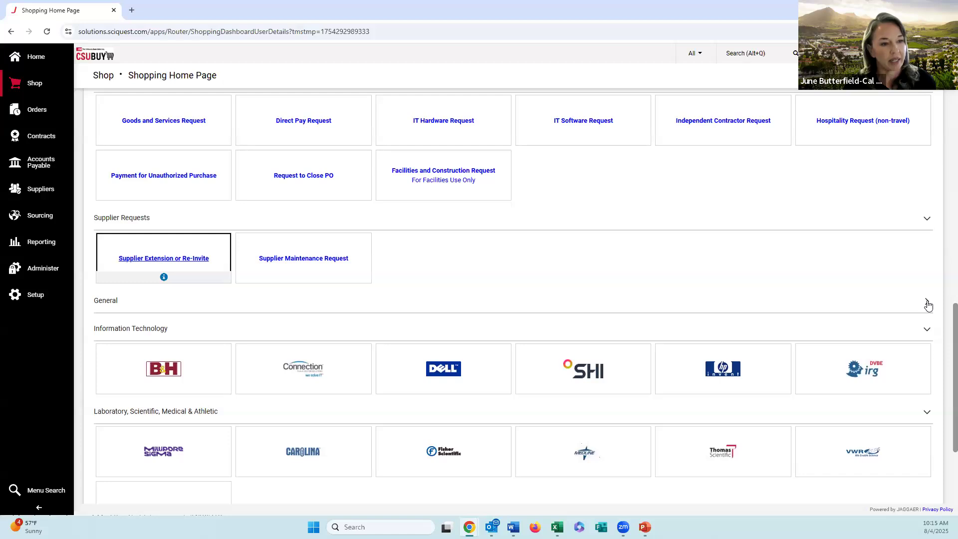
left_click(927, 301)
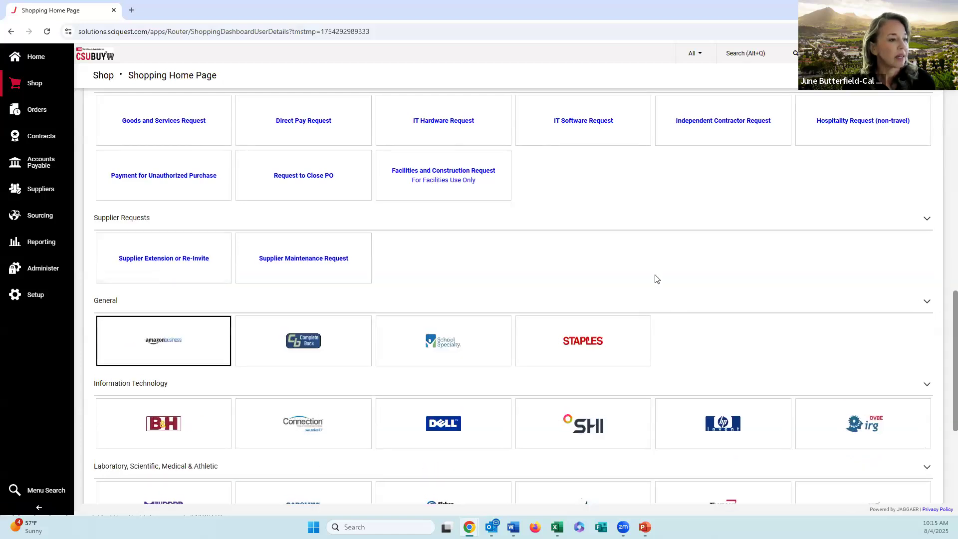
Step: Look through the remaining supplier showcases and open the Amazon Business punchout catalog from the General section
scroll(657, 277, "down", 2)
scroll(657, 279, "down", 1)
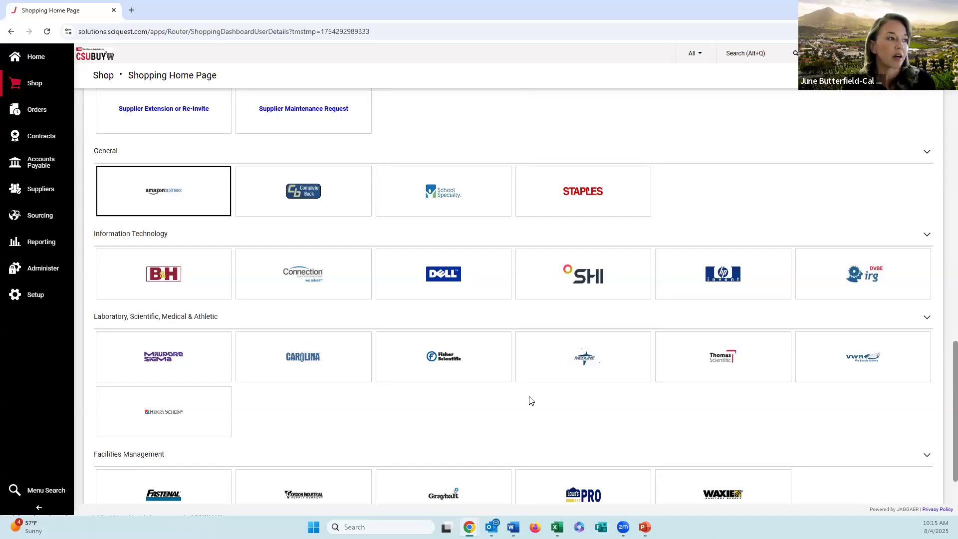
scroll(530, 400, "down", 1)
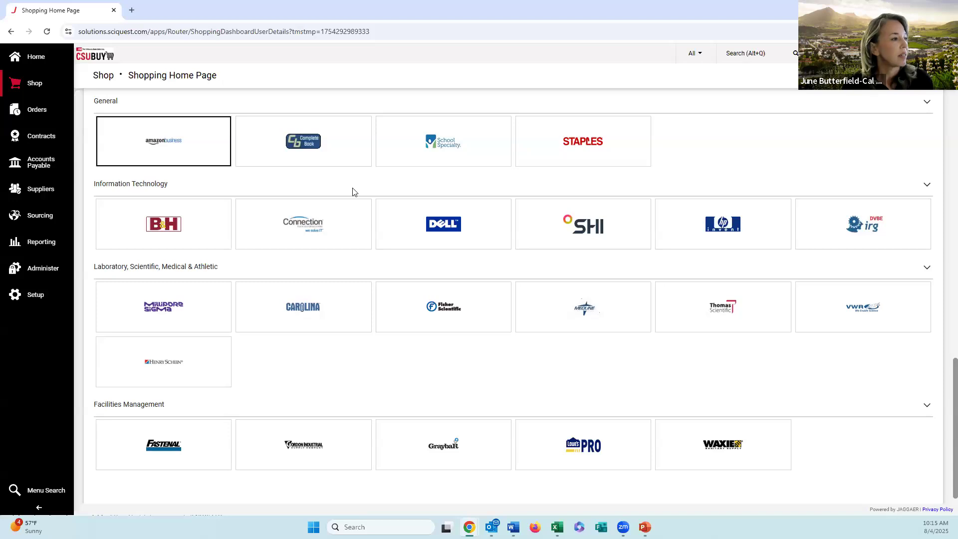
left_click(180, 156)
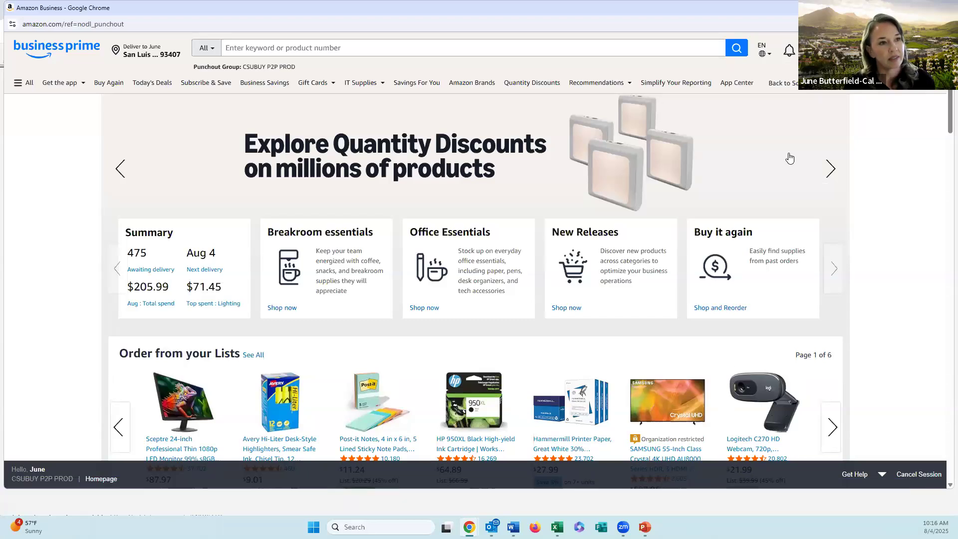
Step: Check out the Amazon Business cart containing the sticky notes and submit the order for approval
mouse_move(842, 51)
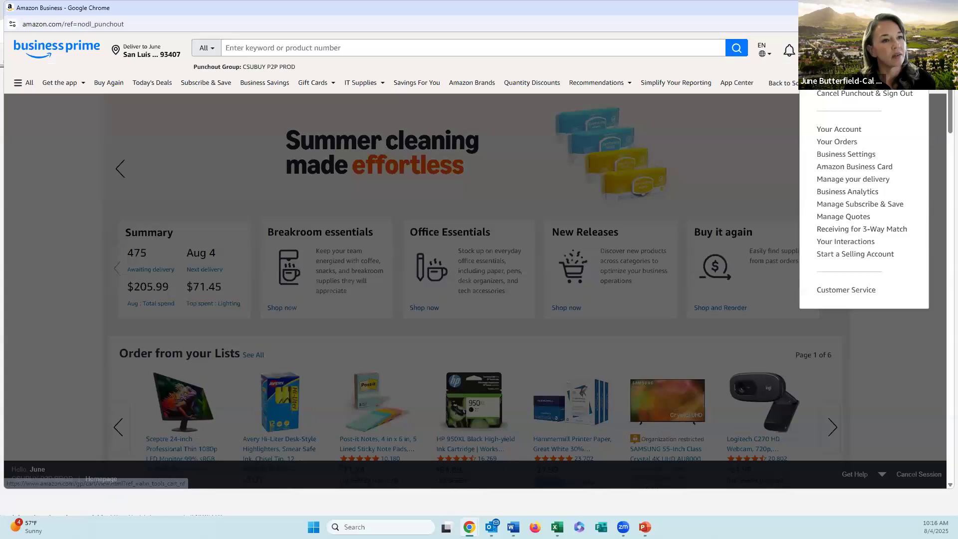
left_click(921, 51)
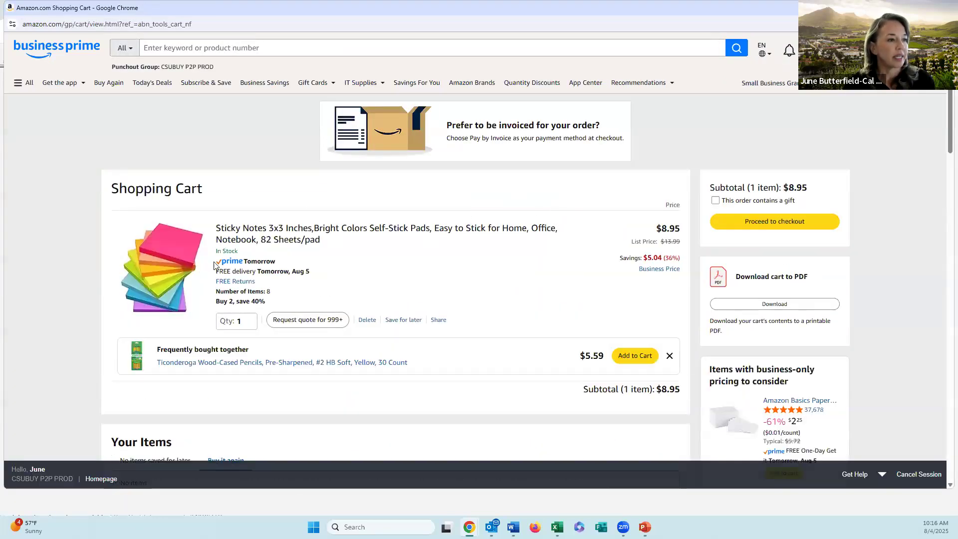
left_click(799, 223)
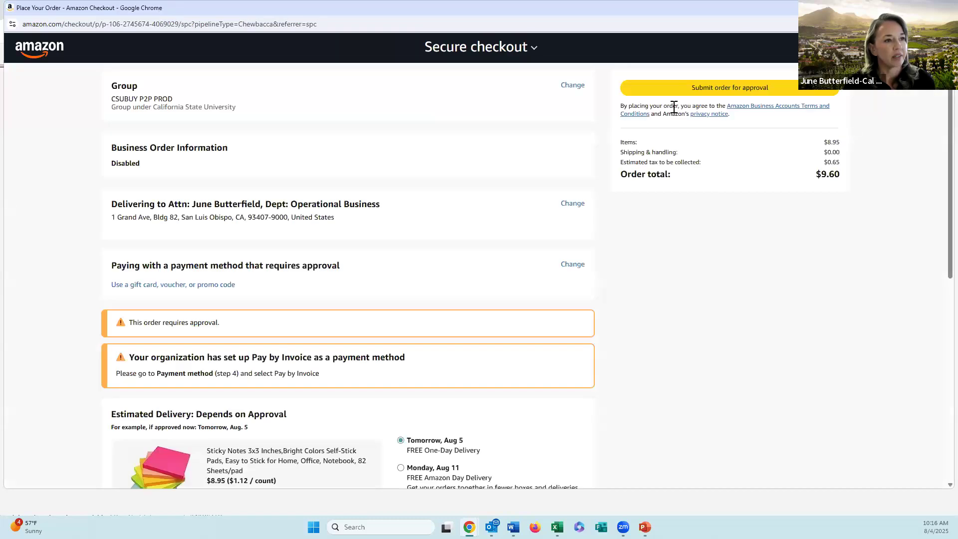
left_click(701, 93)
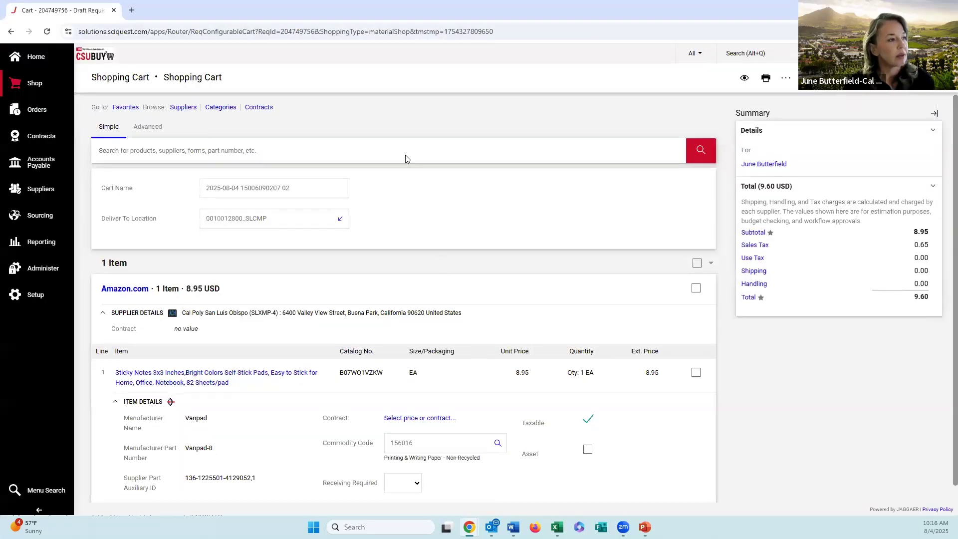
Step: Examine the returned shopping cart's name, supplier details and the sticky notes line's commodity code
scroll(406, 156, "down", 1)
left_click(305, 174)
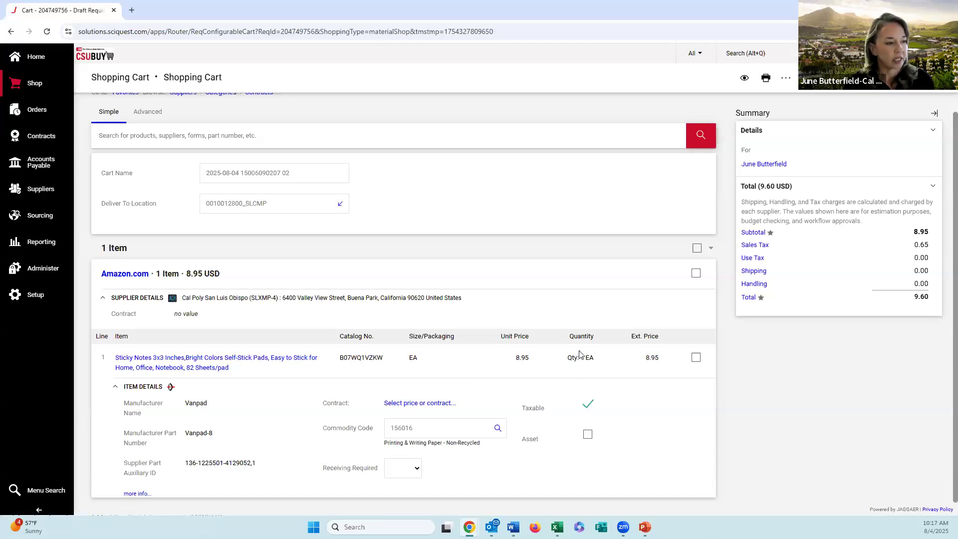
left_click(409, 435)
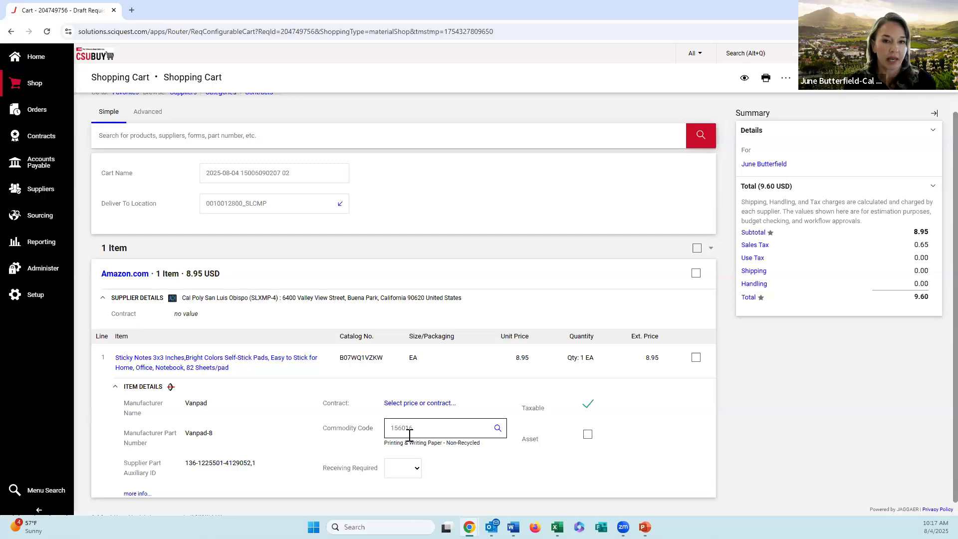
left_click(243, 319)
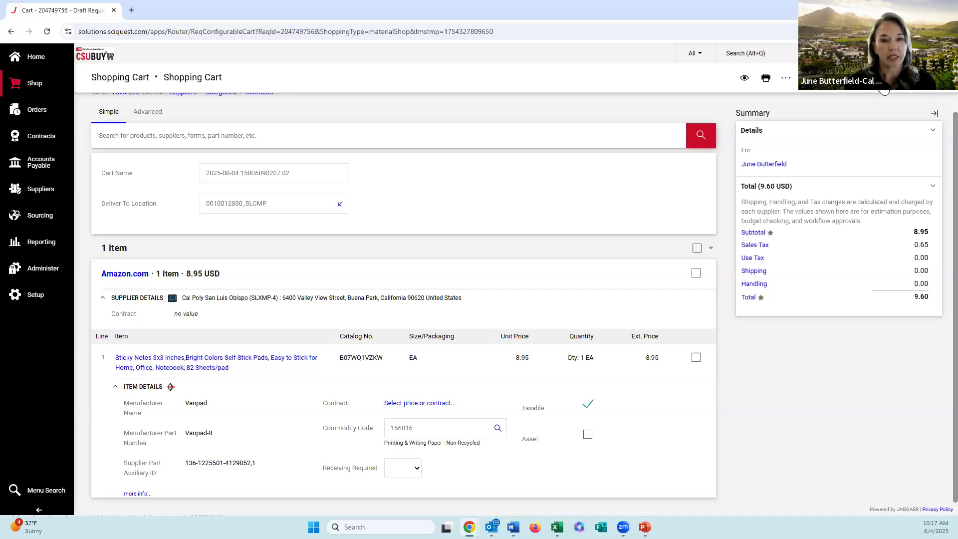
Step: Proceed to checkout and review the draft requisition's addresses, notes, item details and chartfield values
left_click(883, 89)
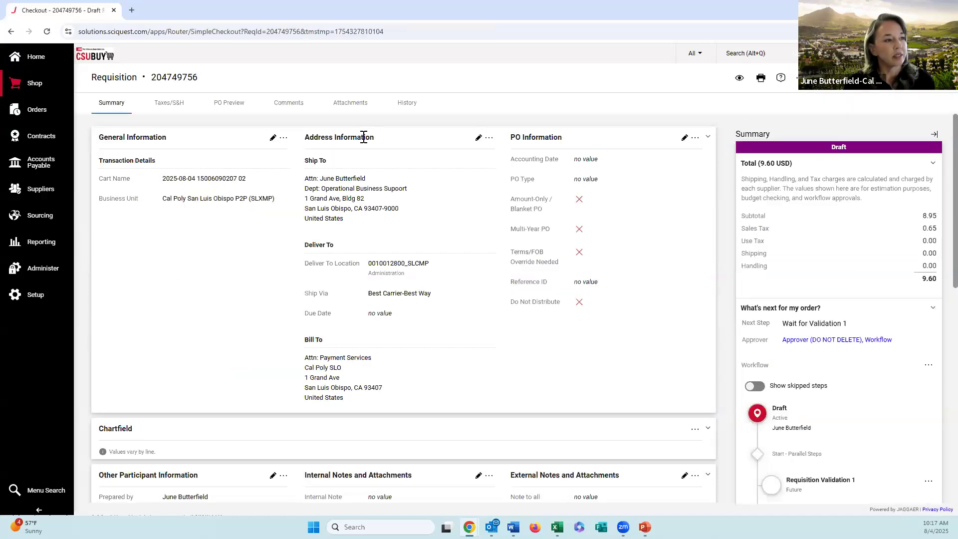
scroll(364, 137, "down", 8)
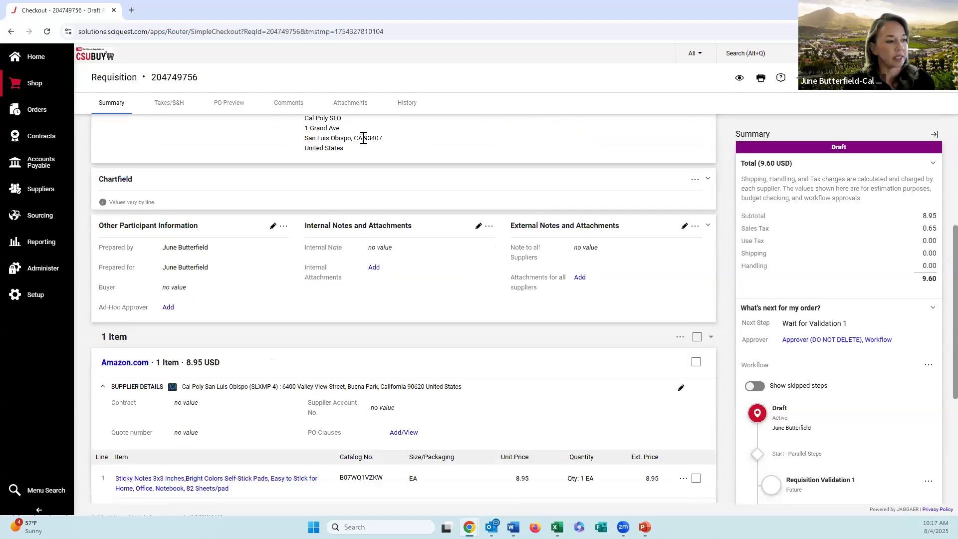
scroll(378, 169, "down", 2)
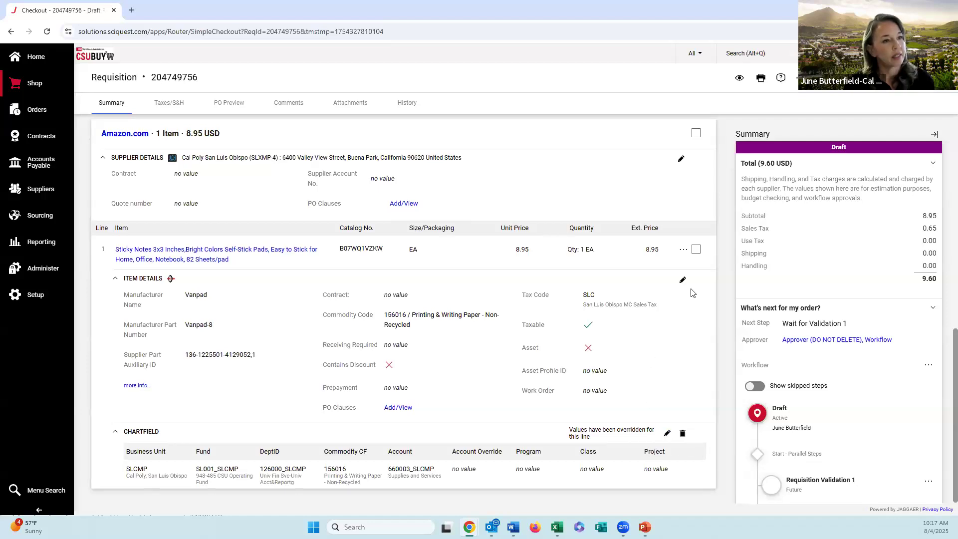
scroll(693, 292, "up", 4)
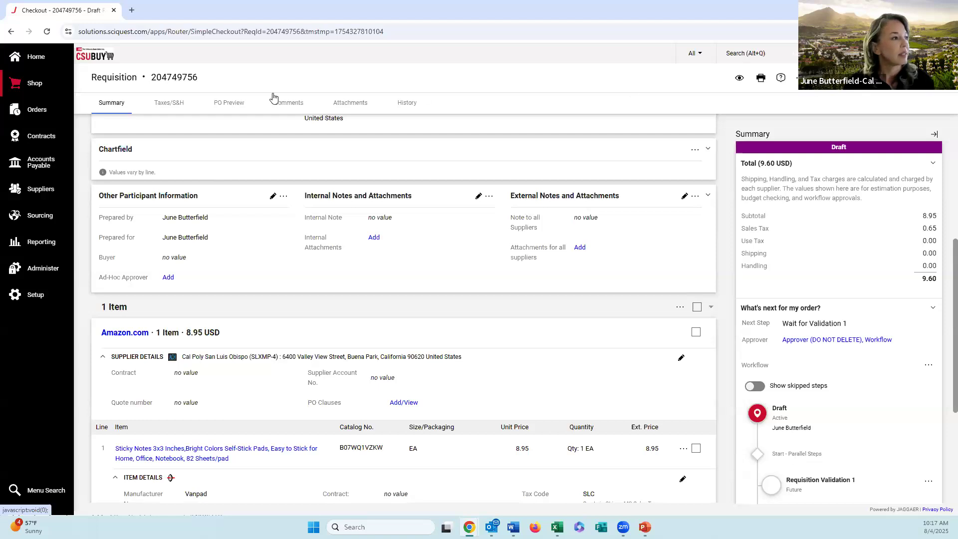
Step: Preview the active sticky notes cart from the shopping home page and delete that cart from the draft carts
left_click(43, 62)
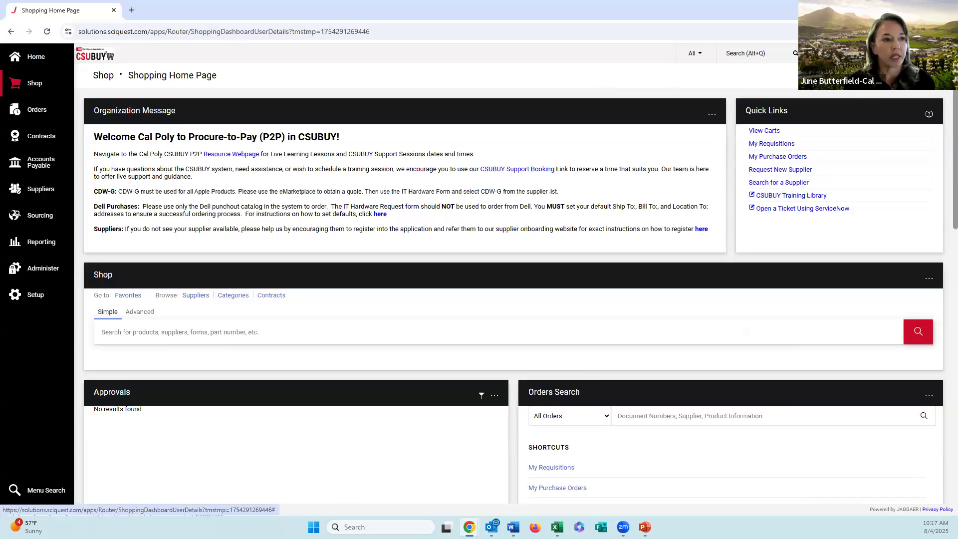
left_click(844, 53)
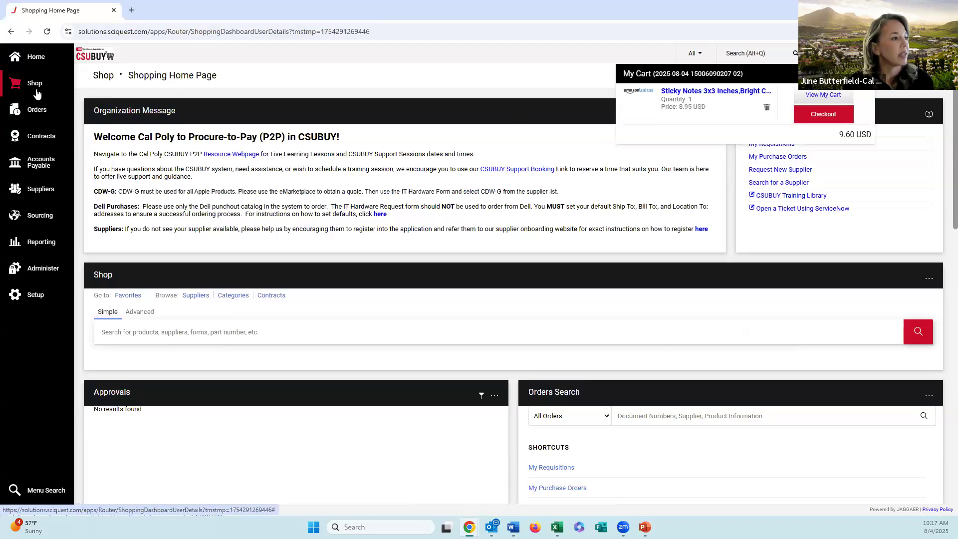
mouse_move(37, 93)
mouse_move(85, 118)
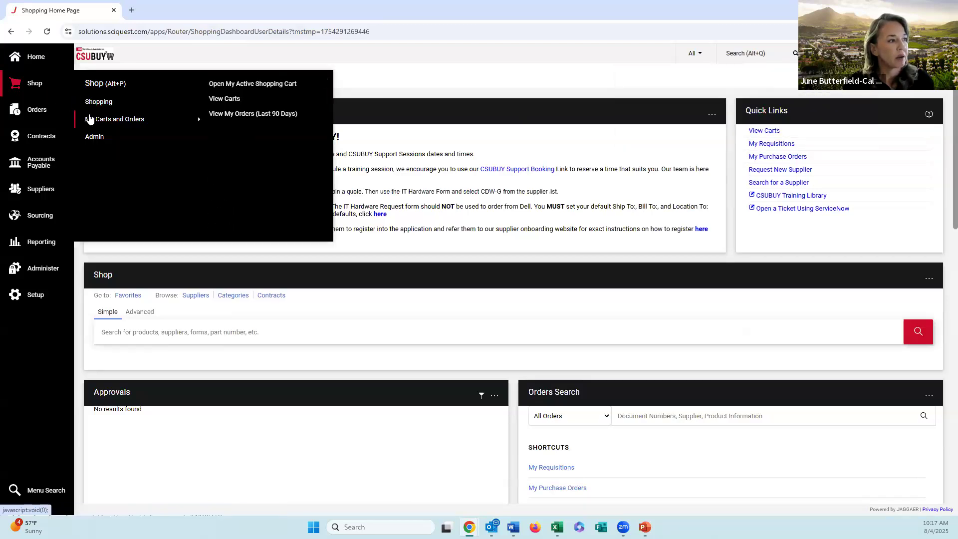
left_click(224, 99)
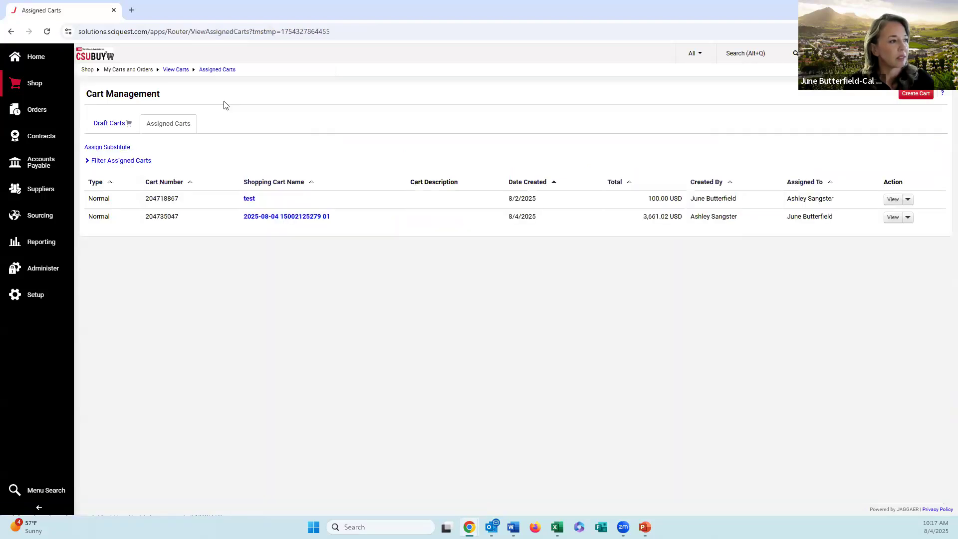
left_click(111, 124)
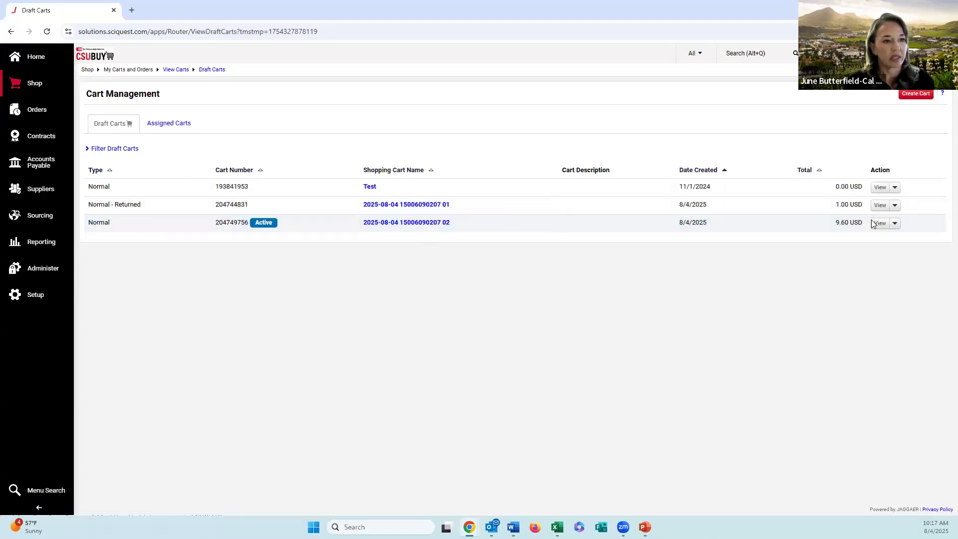
left_click(895, 228)
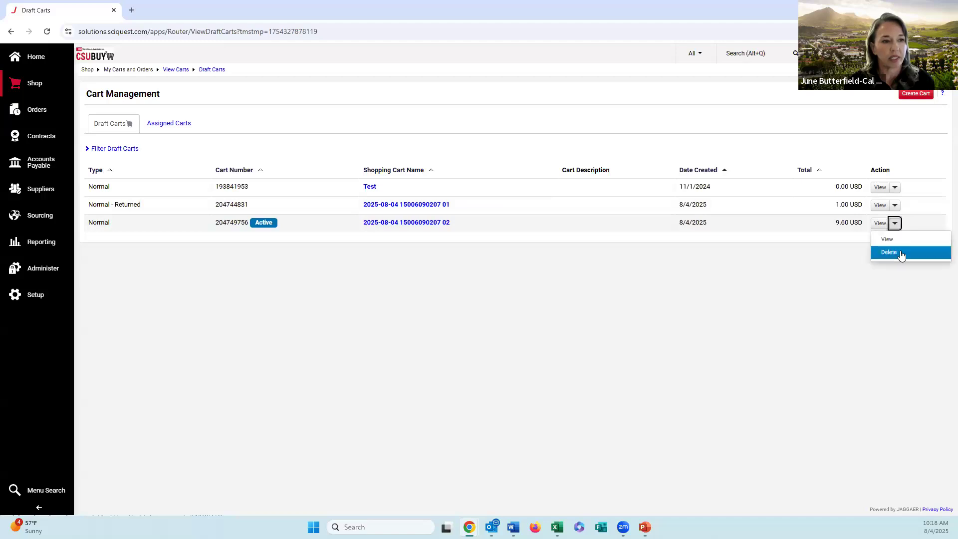
left_click(900, 252)
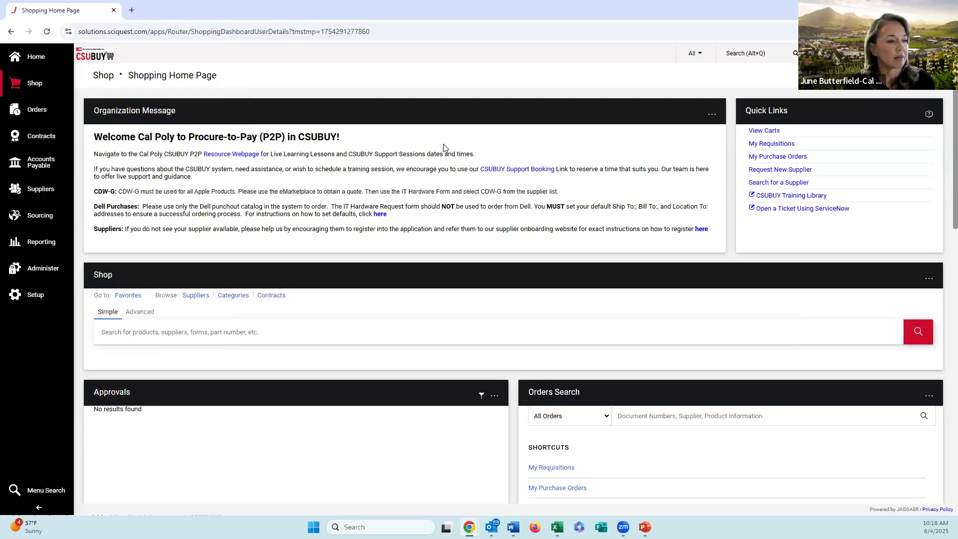
Step: Start a Goods and Services Request from the CSU Form Requests showcase and advance past its instructions to the Suppliers section
scroll(444, 147, "down", 7)
scroll(445, 151, "down", 7)
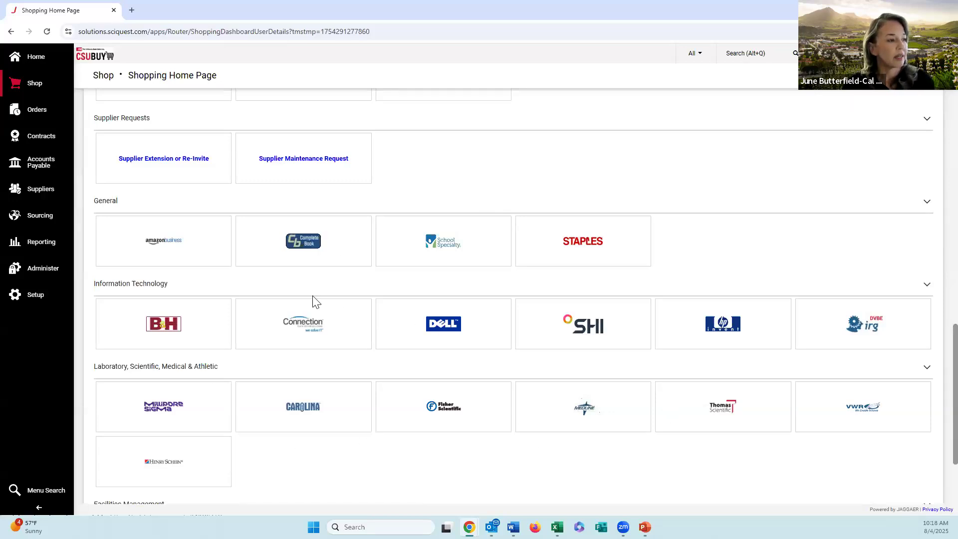
scroll(316, 301, "up", 2)
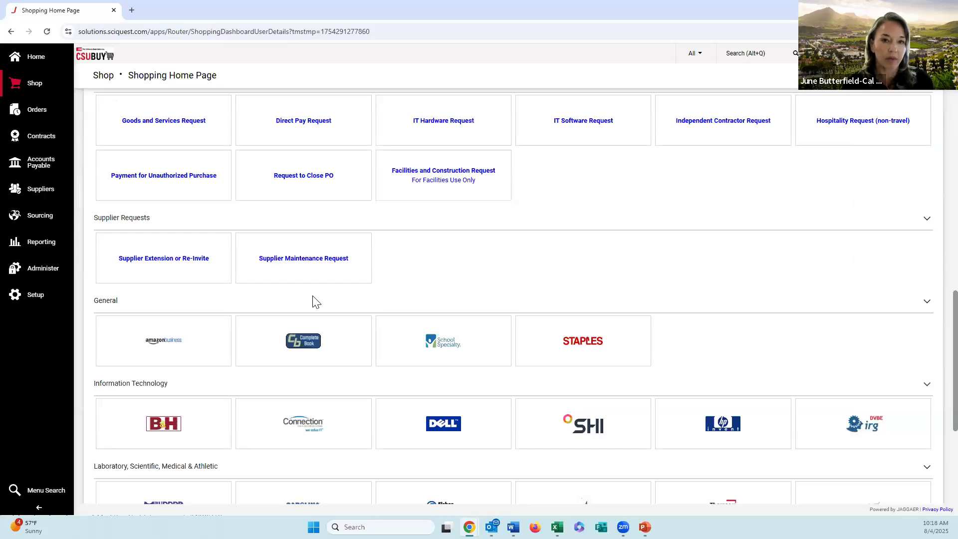
scroll(314, 302, "up", 3)
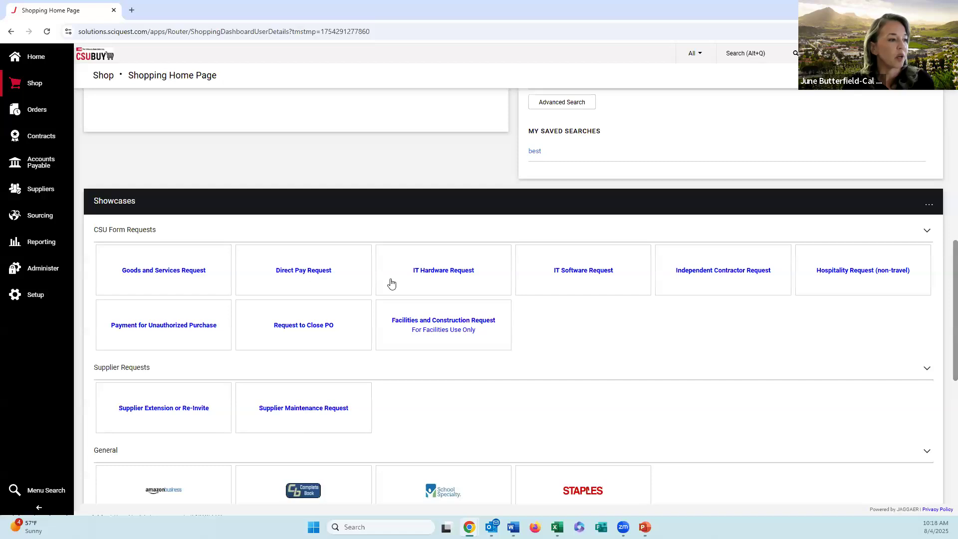
left_click(186, 271)
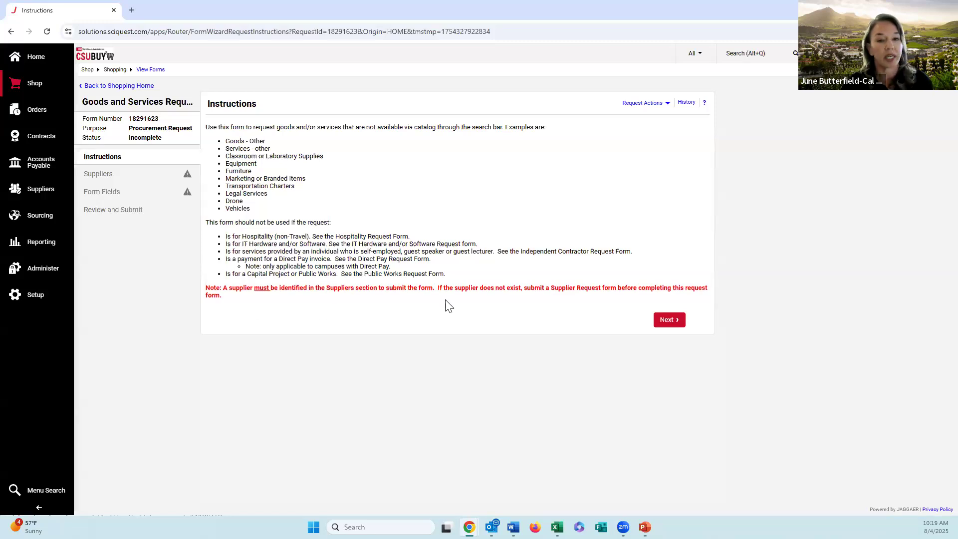
left_click(675, 318)
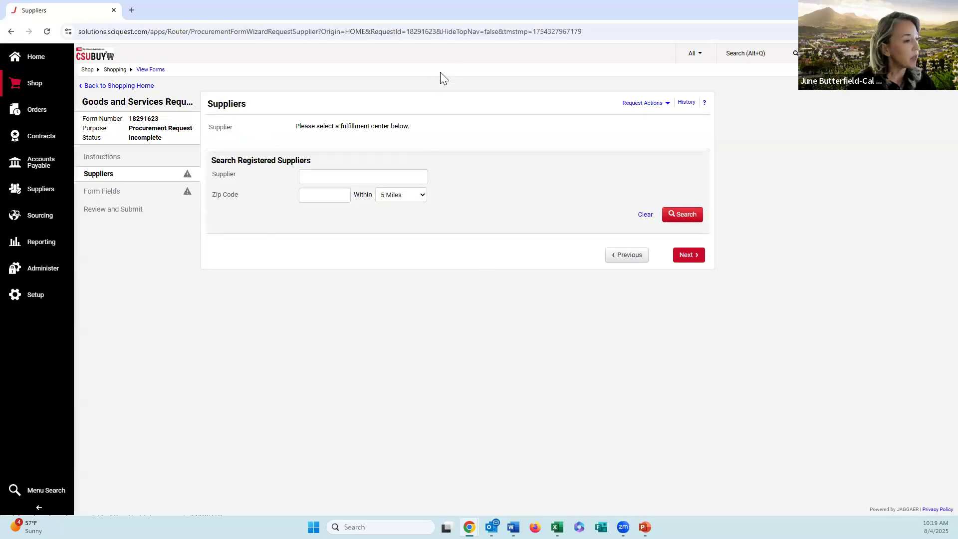
Step: Search the registered suppliers for Mission Linen and select Mission Linen Supply's preferred Cal Poly San Luis Obispo fulfillment center
left_click(371, 176)
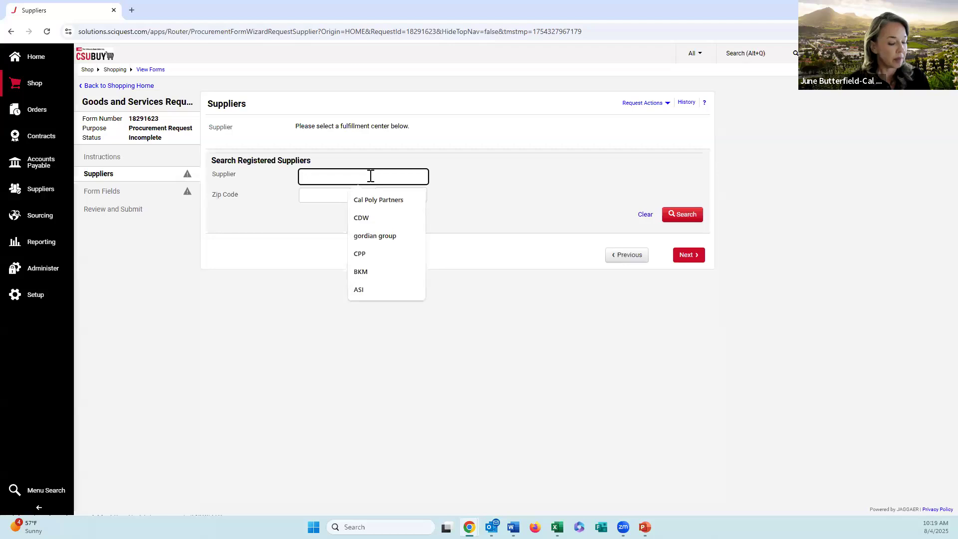
type("miss")
left_click(382, 201)
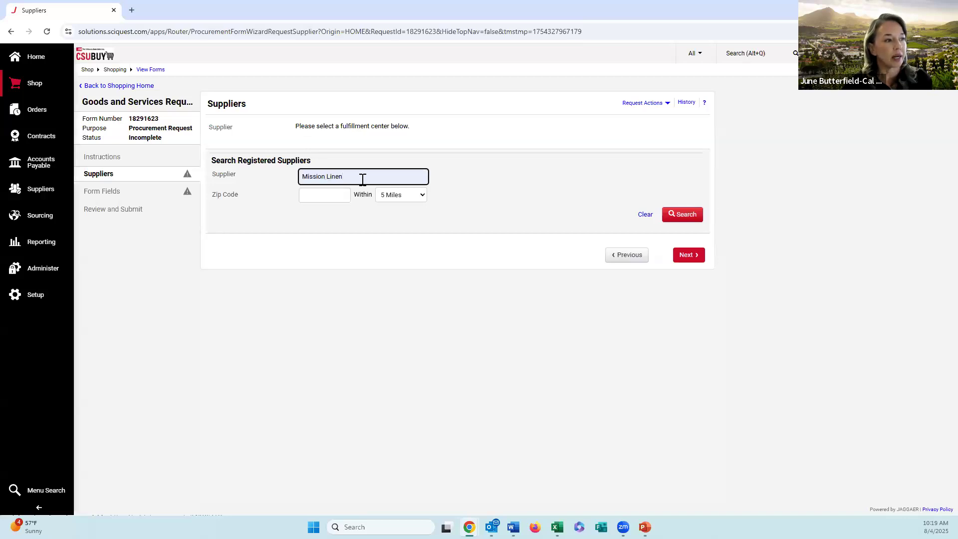
left_click(690, 215)
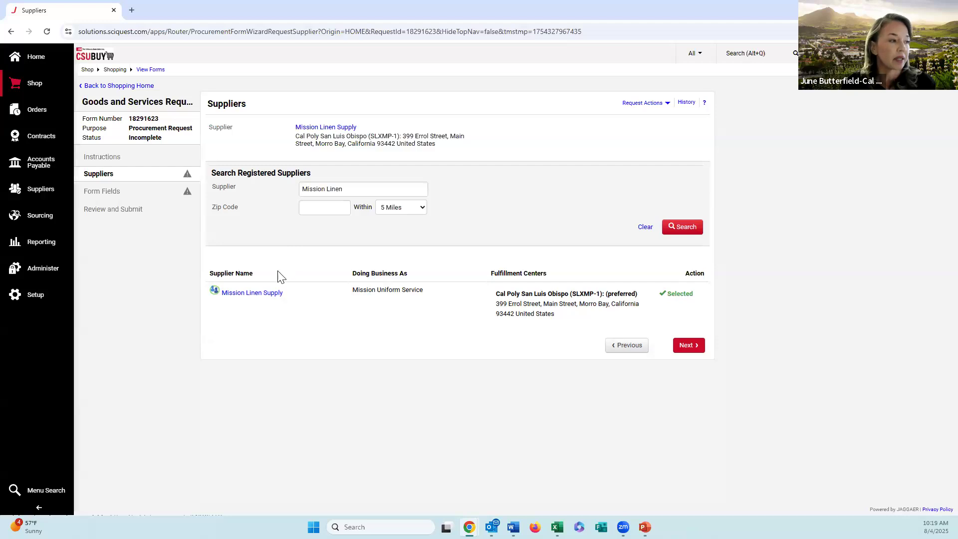
Step: Look over Mission Linen Supply's supplier profile, close it, and continue to the form's General Information questions
left_click(274, 294)
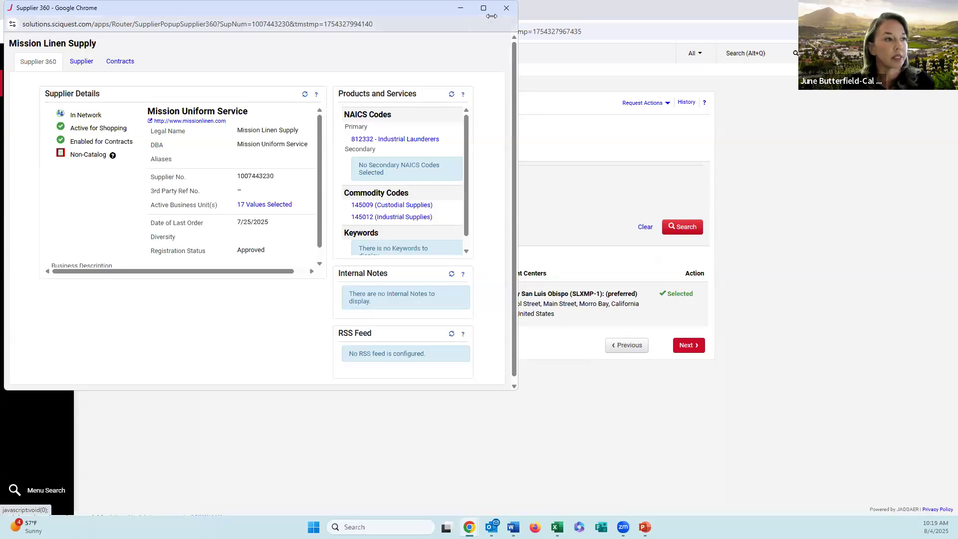
left_click(508, 9)
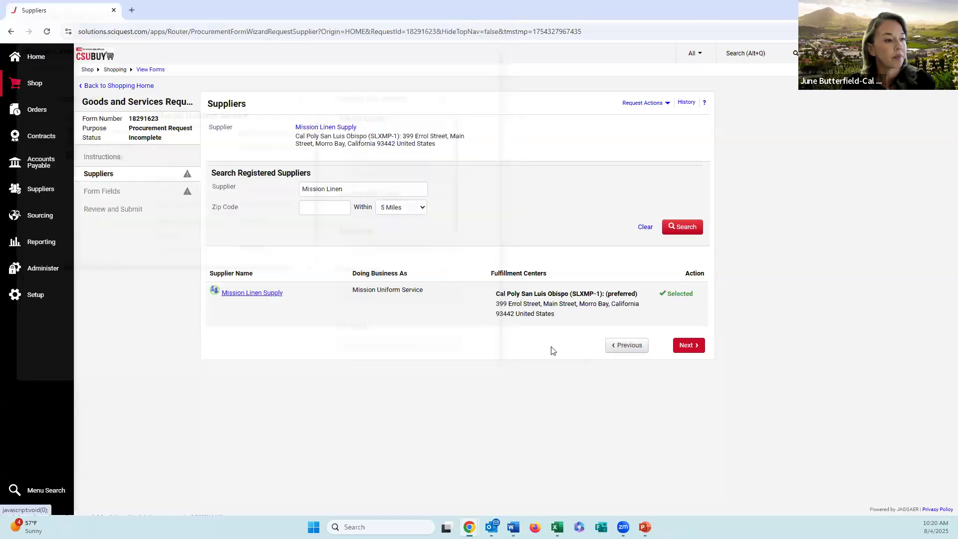
left_click(688, 346)
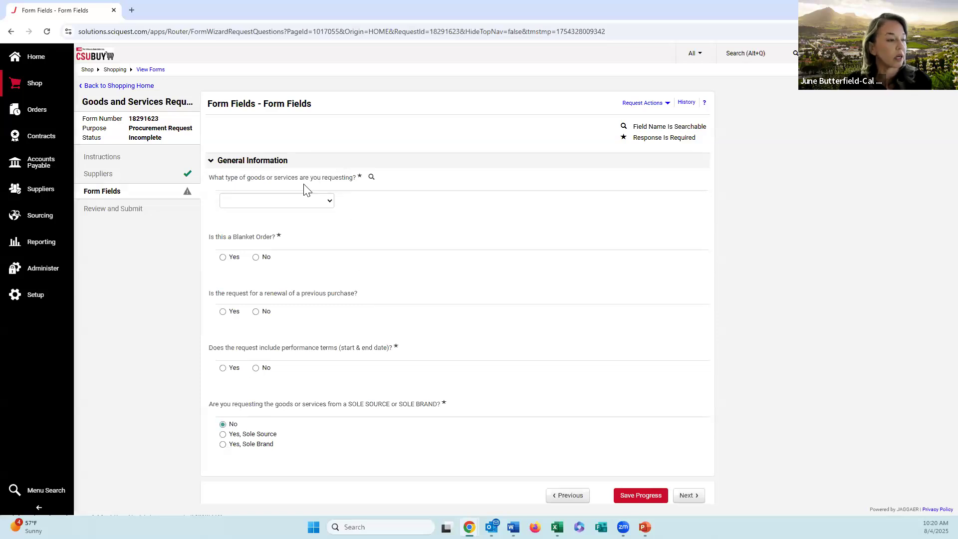
Step: Set the request type to Services - Other, blanket order Yes, renewal No and performance terms No, and continue to Other Goods & Services
left_click(327, 208)
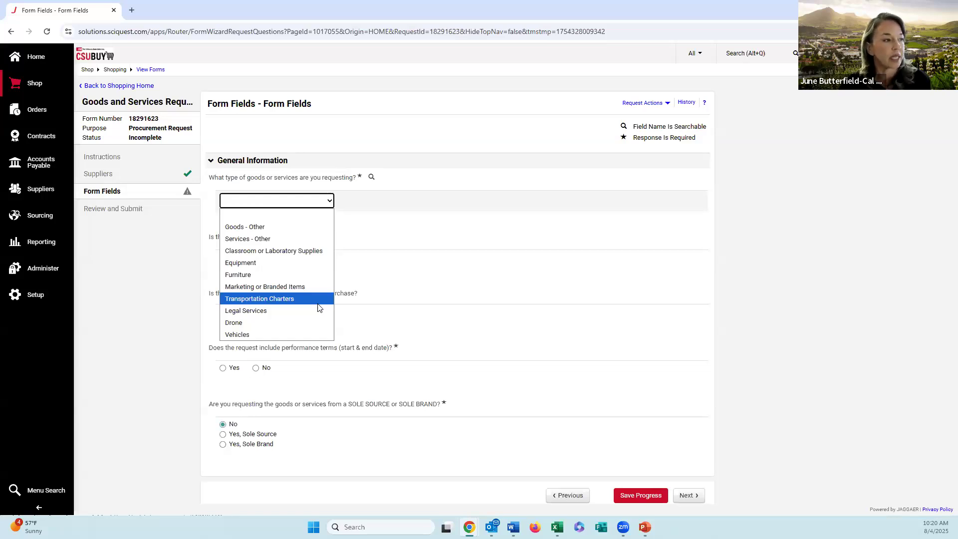
left_click(303, 237)
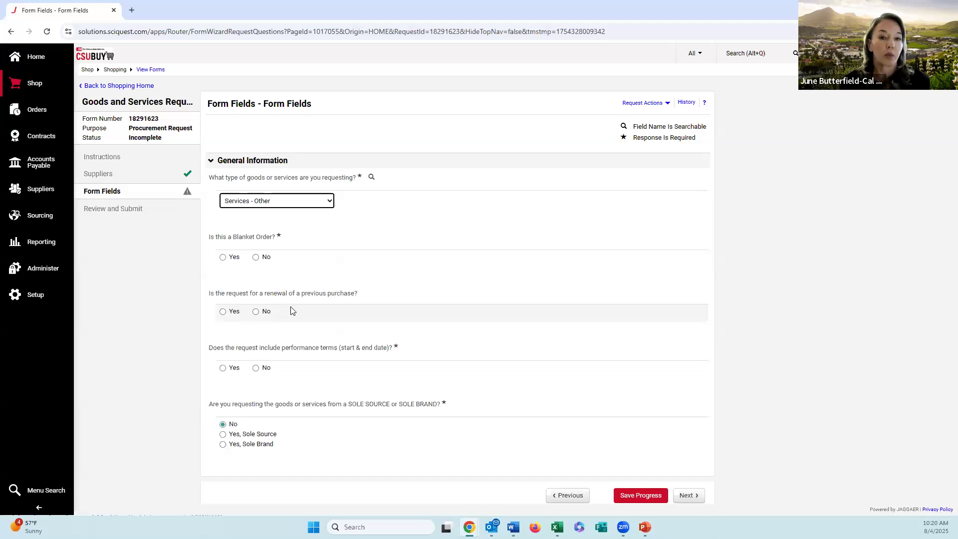
left_click(224, 257)
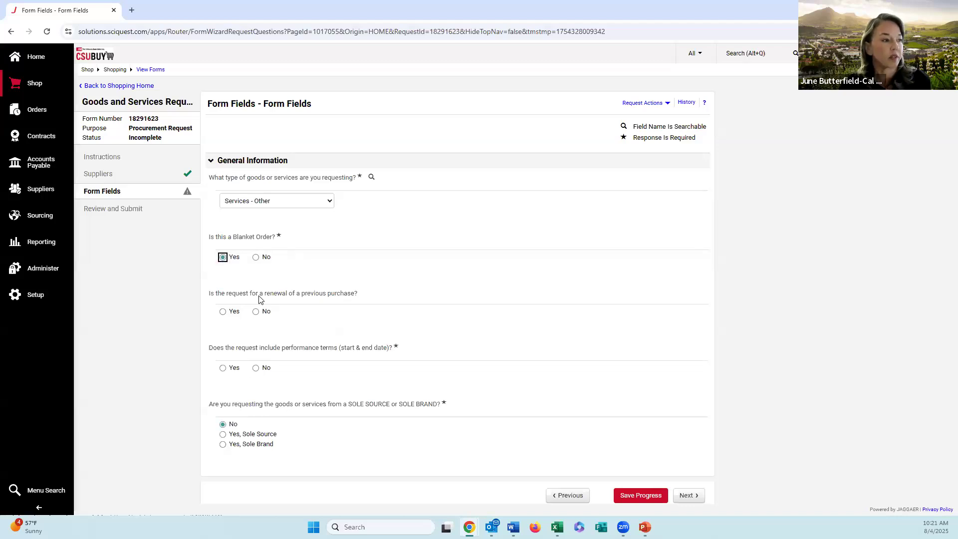
left_click(257, 312)
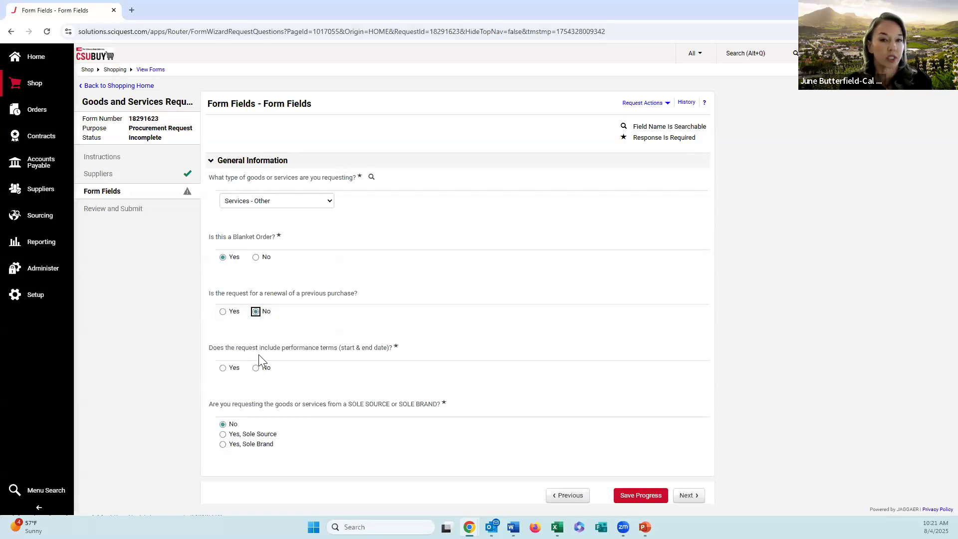
left_click(257, 370)
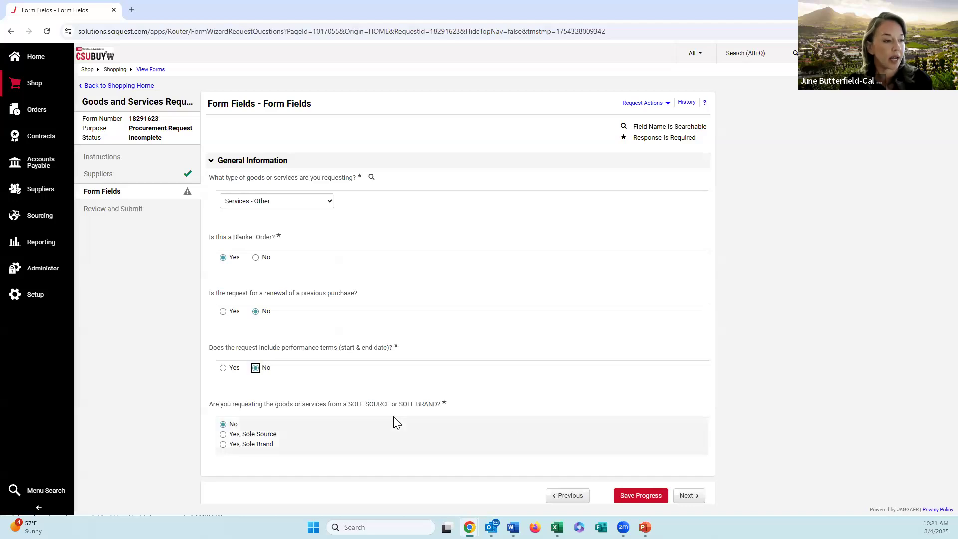
left_click(689, 495)
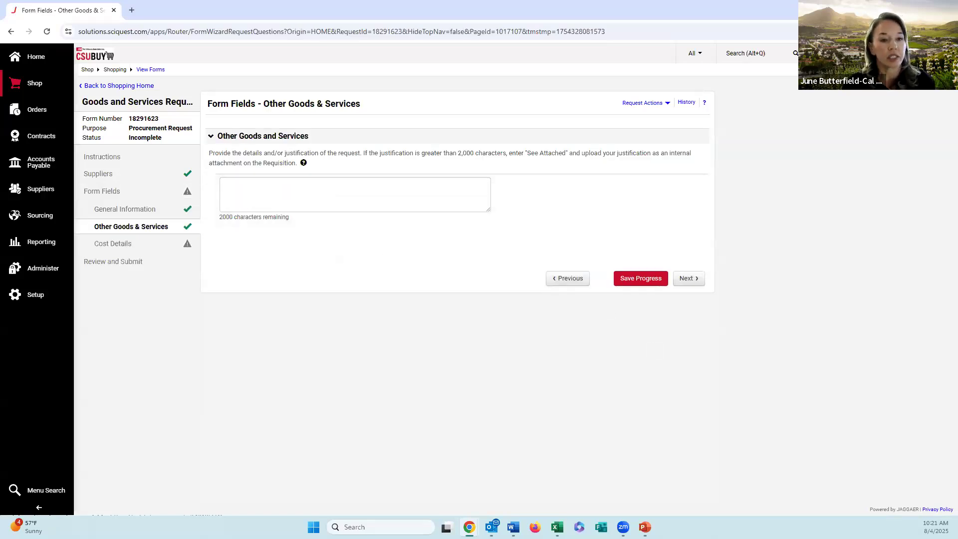
Step: Paste the prepared justification beginning "Monthly Linen service for towels and mats" into the request details and continue to Cost Details
key("alt+Tab")
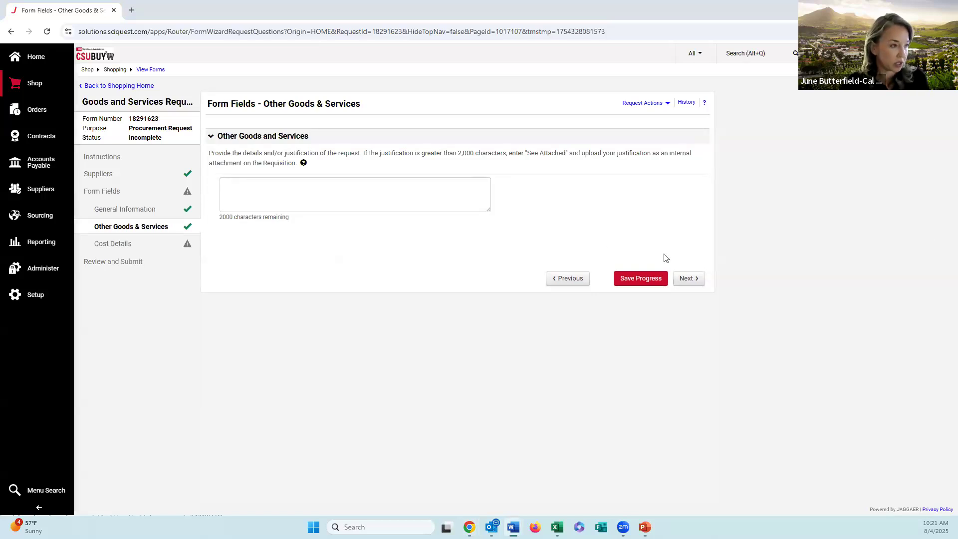
left_click(450, 186)
type("Monthly Linen service for towels and mats. Add details as to what department or shop this service will be required for. Etc. Add additional justification.")
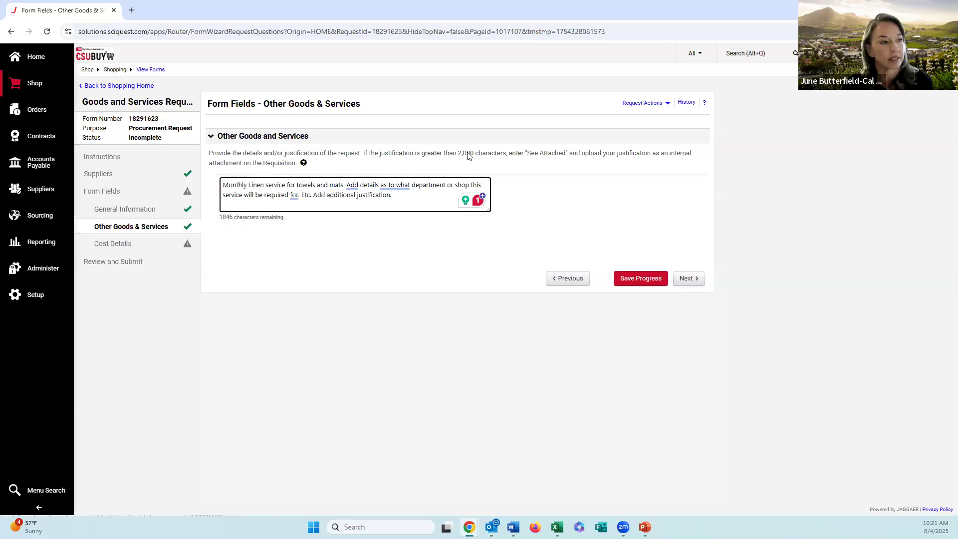
left_click(689, 278)
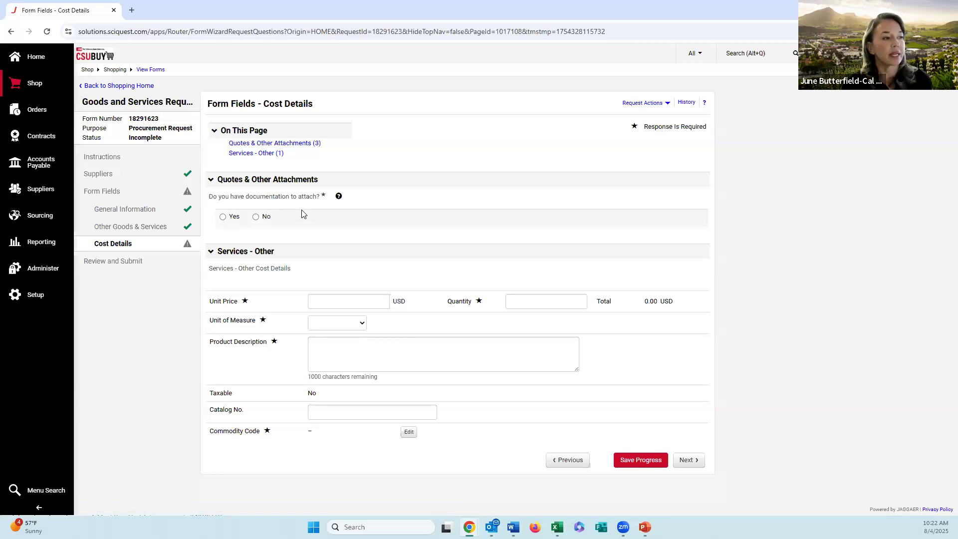
Step: Answer Yes to having documentation to attach, and set the unit price to 1000 USD, quantity to 1 and unit of measure to LO - Lot
left_click(223, 217)
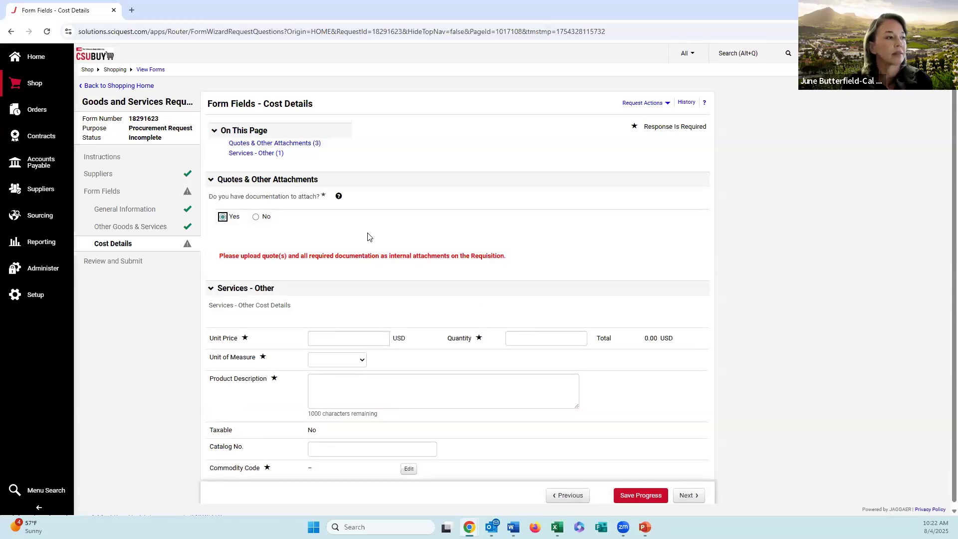
scroll(278, 314, "down", 1)
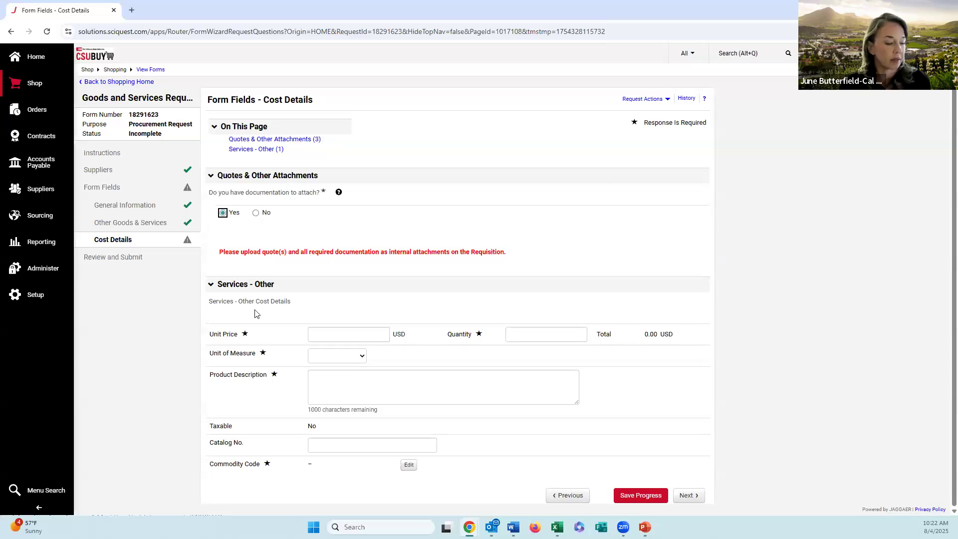
left_click(325, 330)
type("1000")
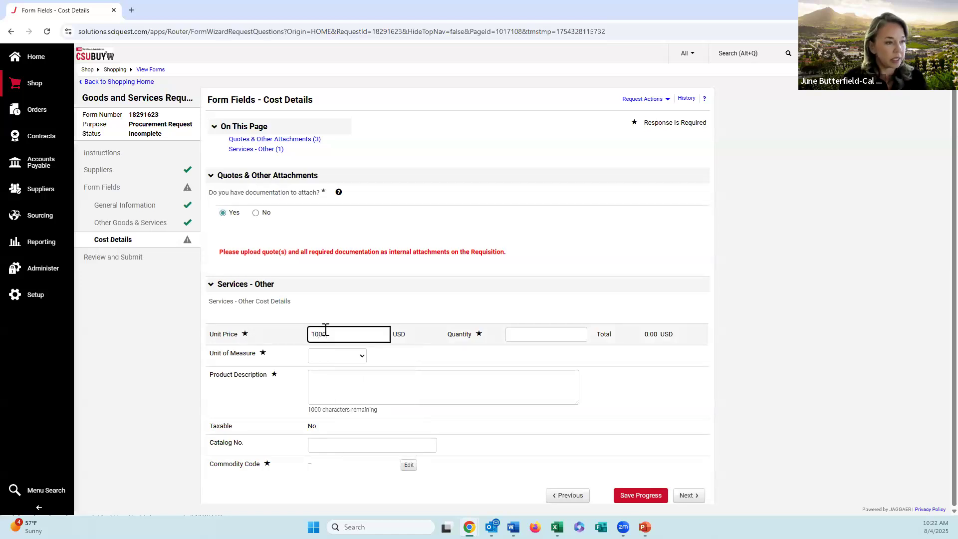
key("Tab")
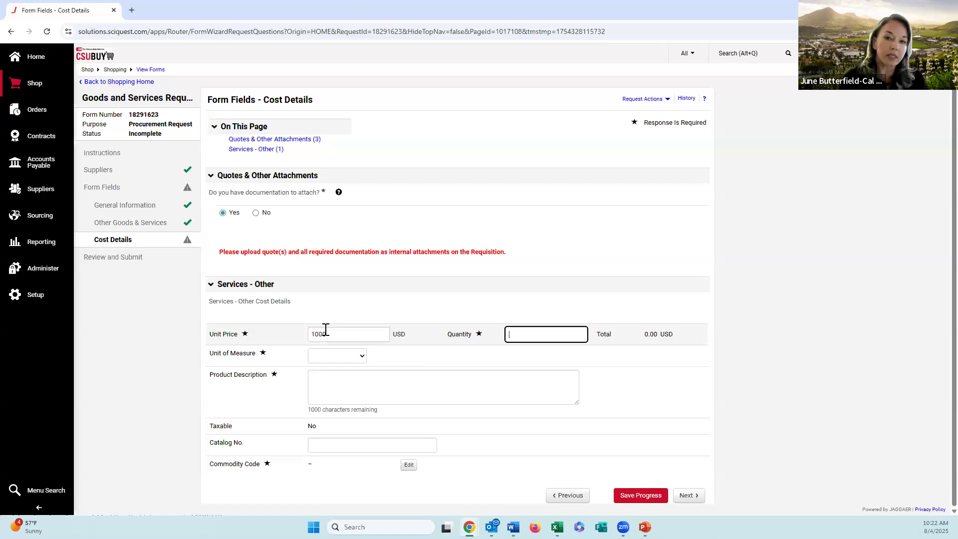
type("1")
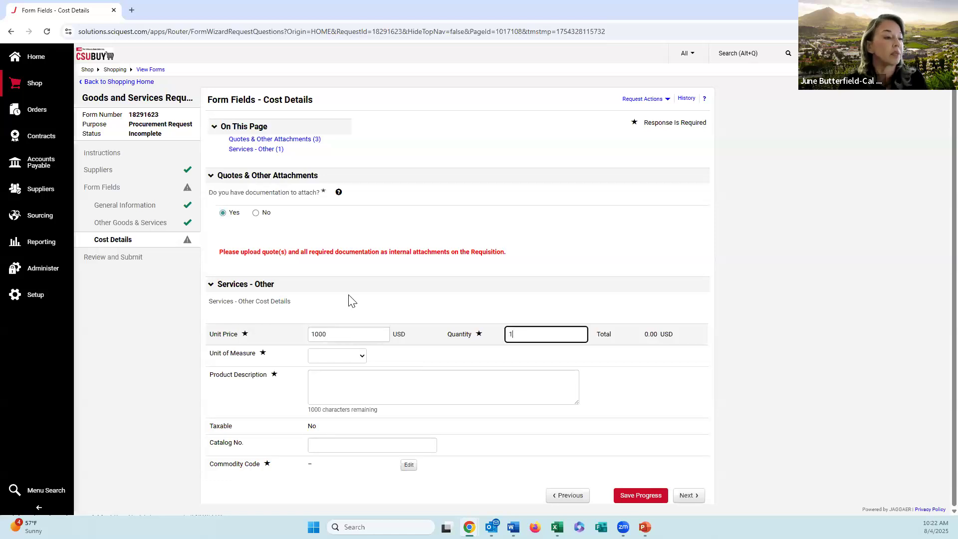
left_click(355, 357)
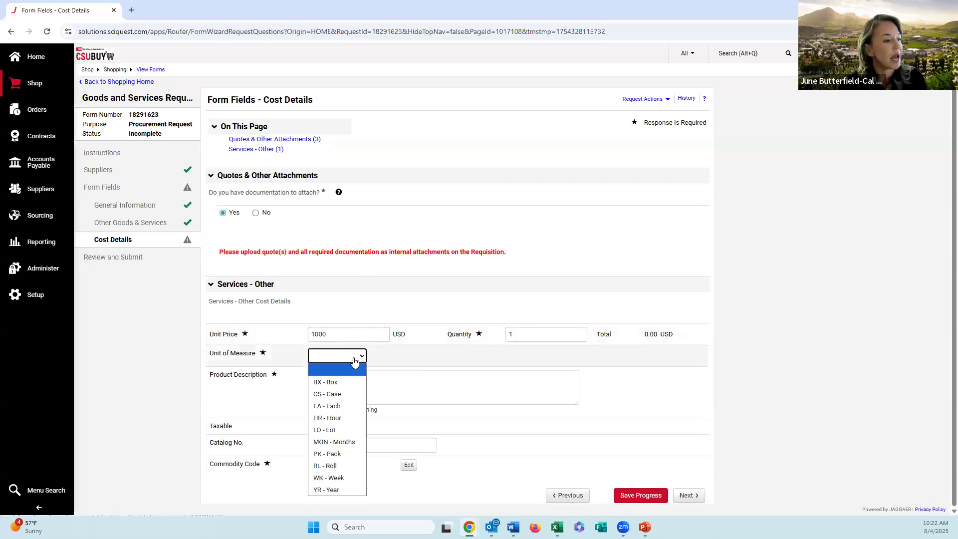
left_click(352, 429)
Step: Paste the prepared text "Towels and Matts service for a specific department" as the product description
key("alt+Tab")
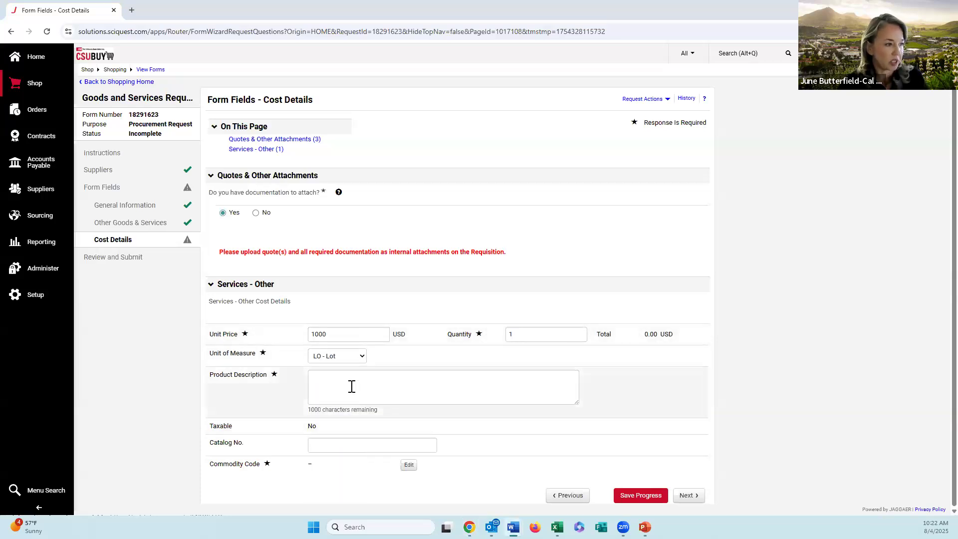
left_click(382, 390)
type("Towels and Matts service for a specific department")
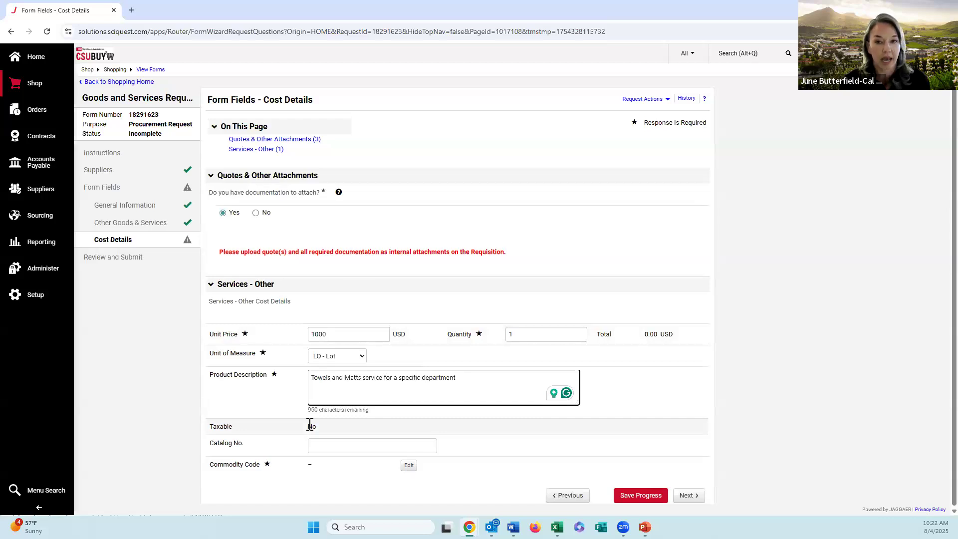
Step: Assign commodity code 160001 (General Services) from the Services category and save the selection
left_click(404, 468)
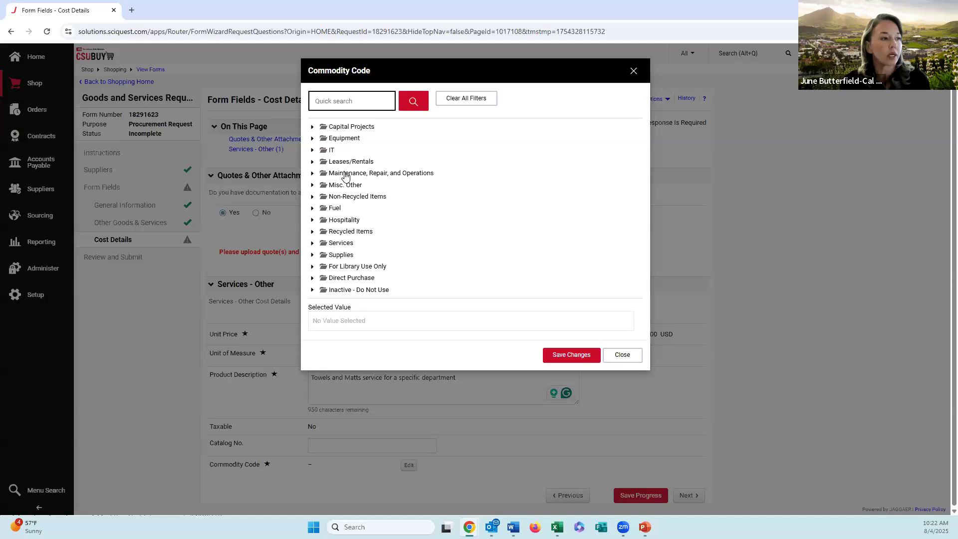
left_click(348, 244)
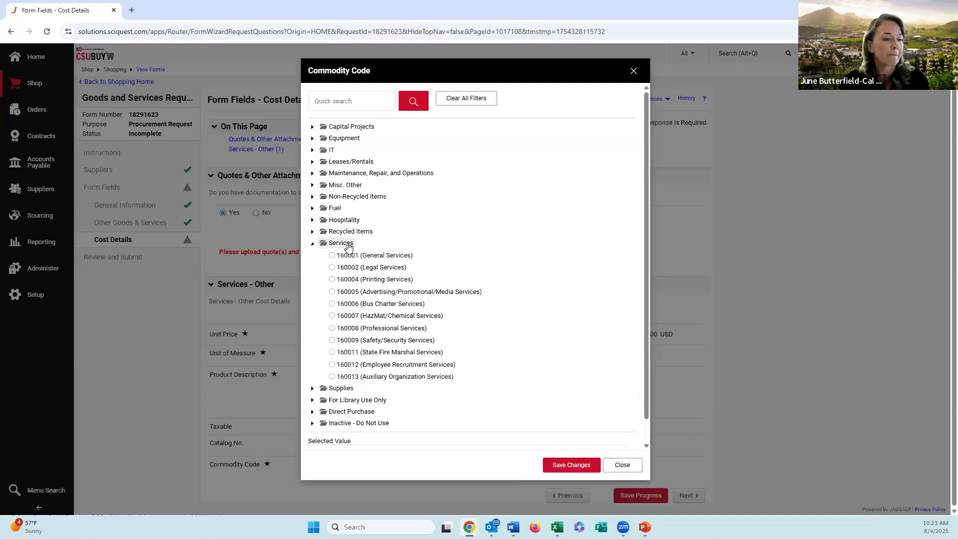
left_click(363, 257)
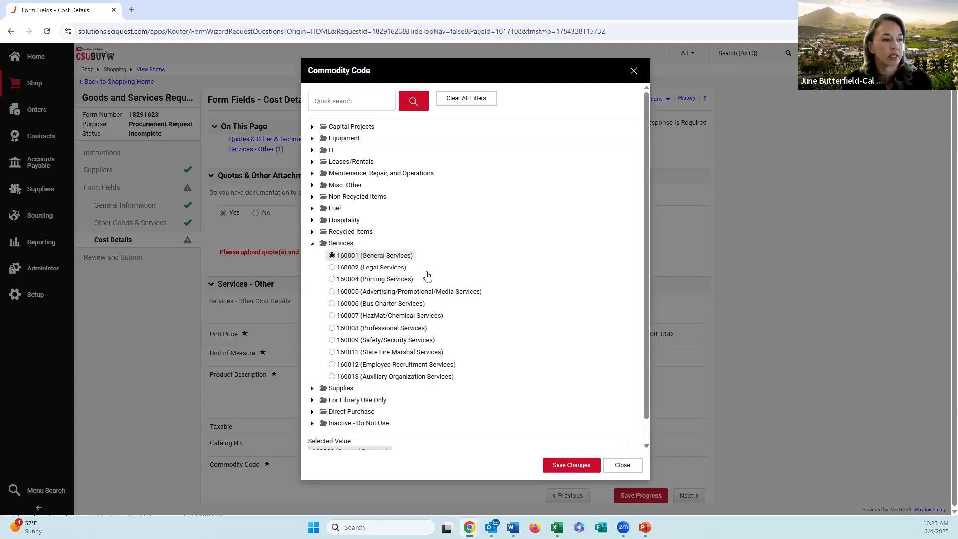
left_click(572, 464)
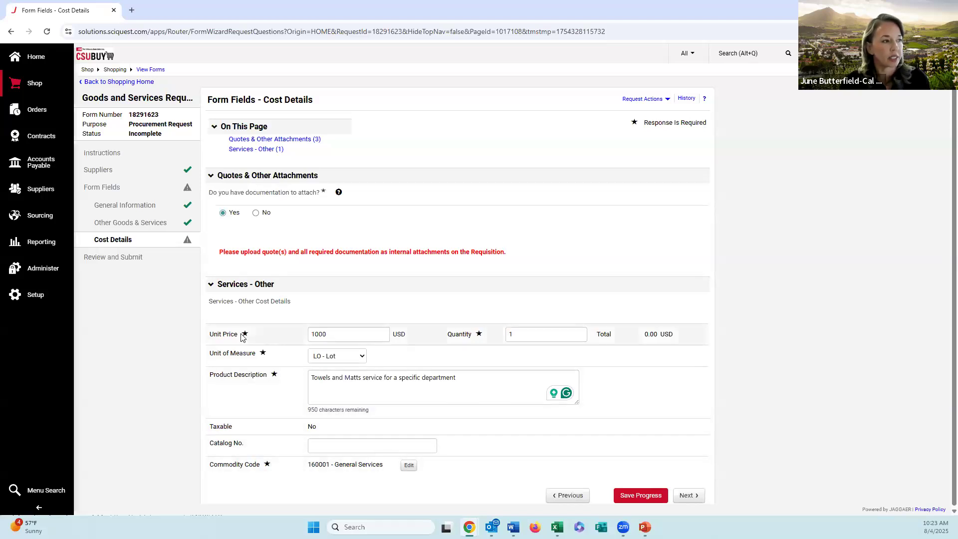
Step: Continue to Review and Submit and save the request to the cart while adding another line
left_click(691, 496)
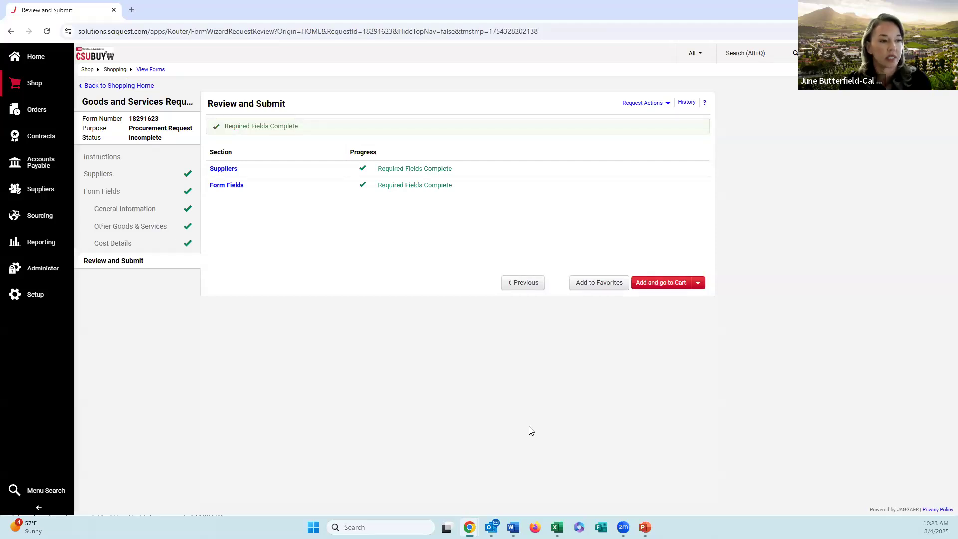
left_click(701, 284)
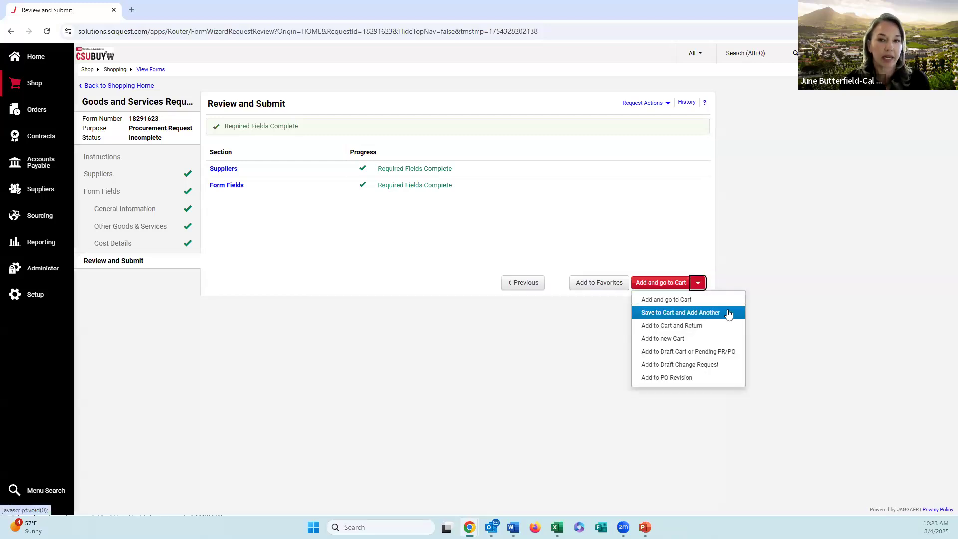
left_click(728, 312)
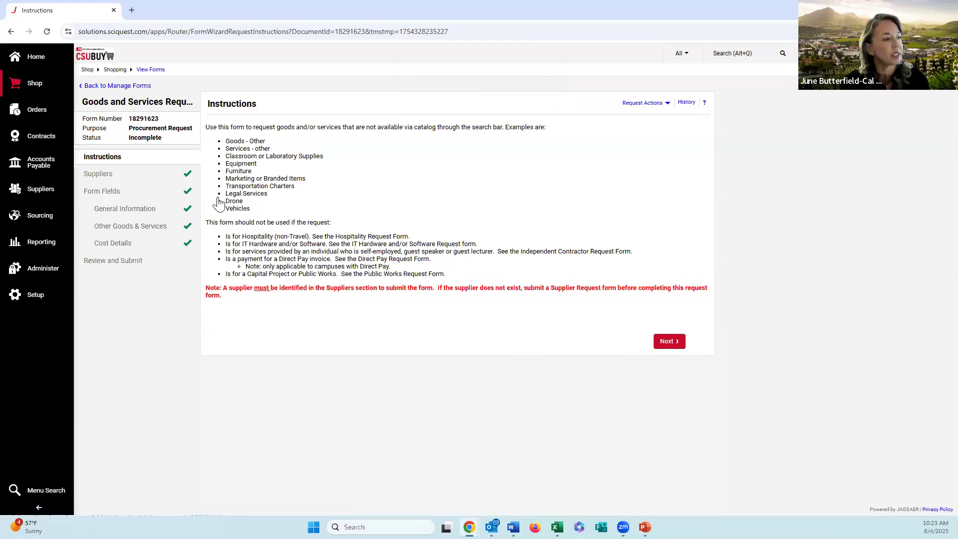
Step: In the second line's Cost Details, set the unit price to 500 and reword the description to "Towels and Matts service for a specific shop"
left_click(119, 247)
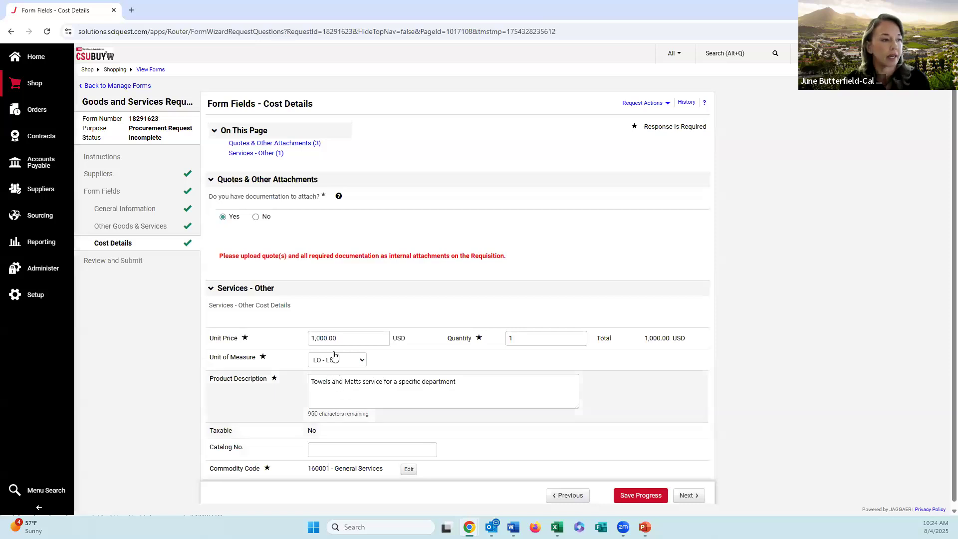
left_click_drag(338, 338, 278, 348)
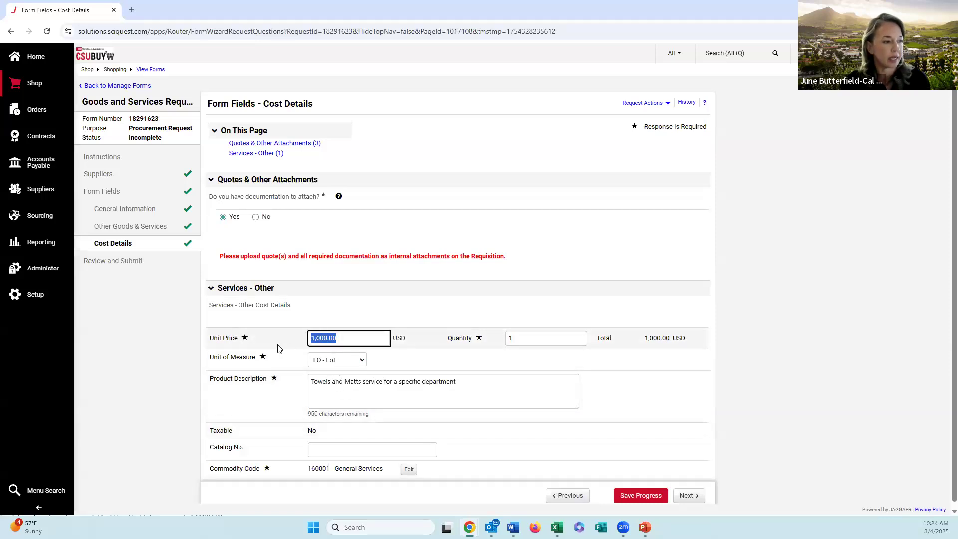
type("500")
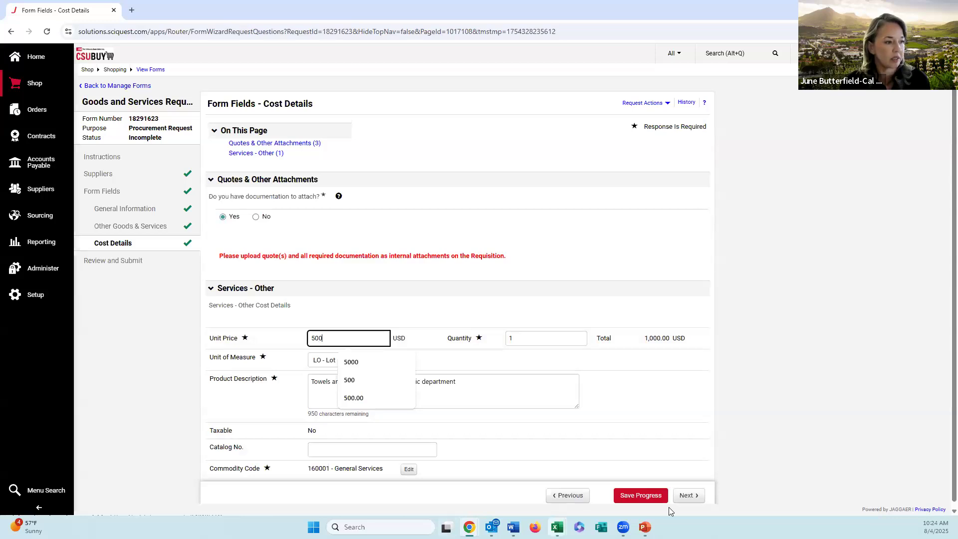
left_click(453, 382)
left_click_drag(456, 382, 422, 382)
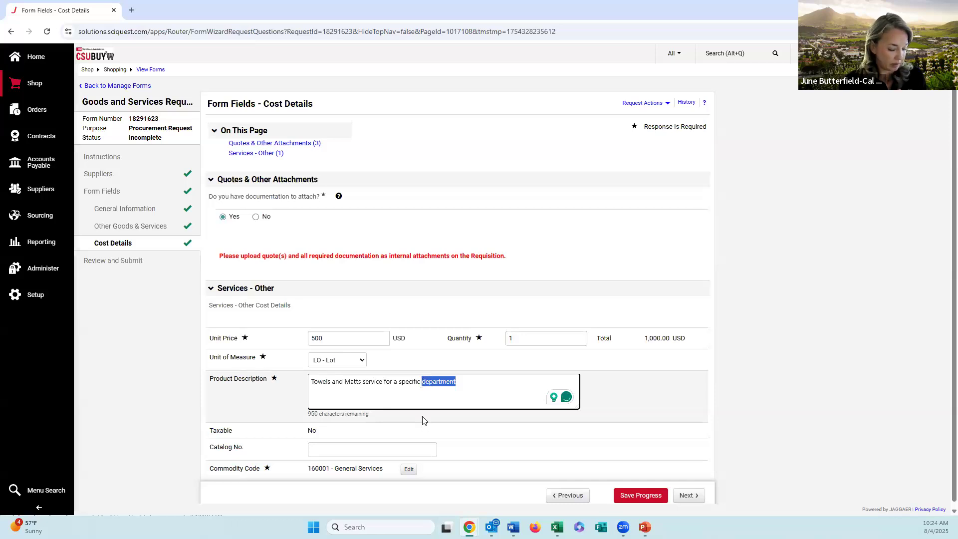
type("shop")
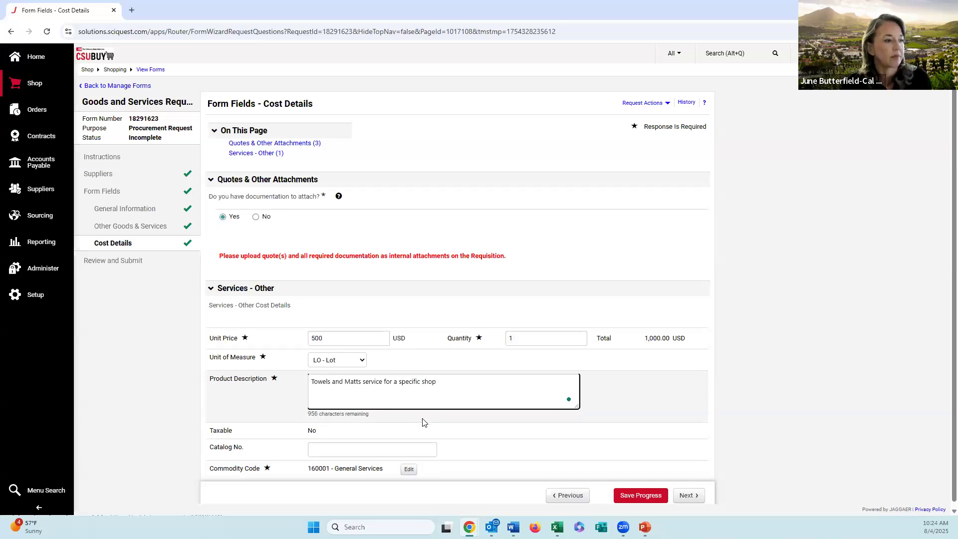
Step: Save the second line's cost details, check its General Information answers, and return to Cost Details
left_click(483, 442)
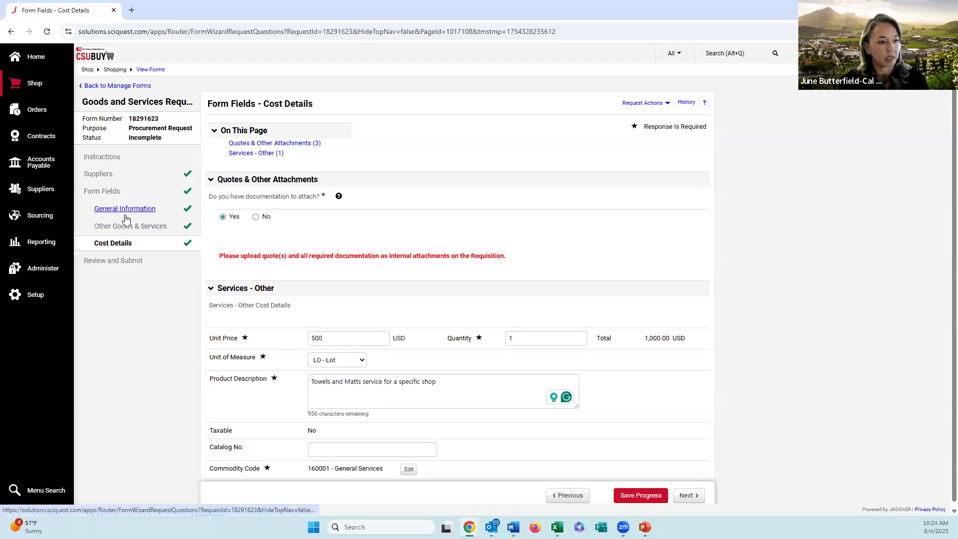
left_click(641, 495)
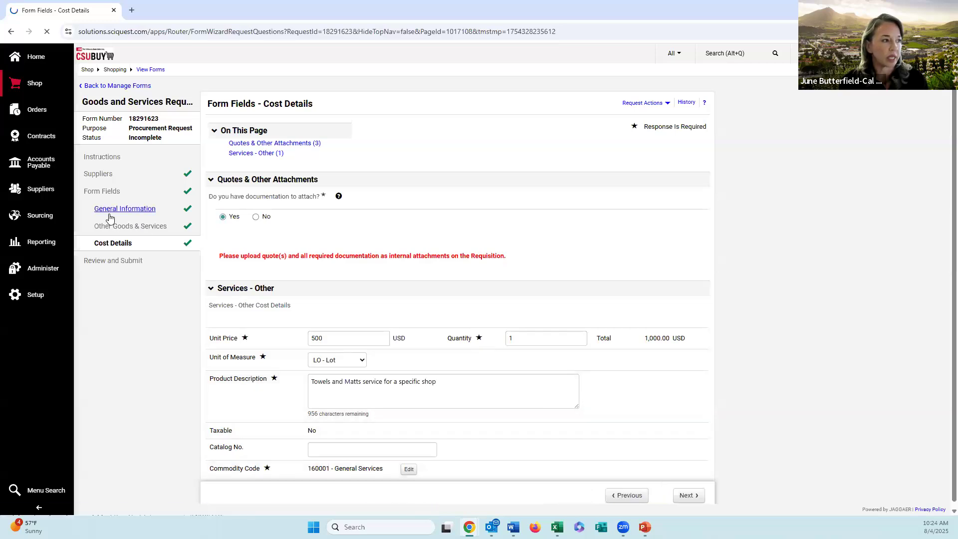
left_click(110, 214)
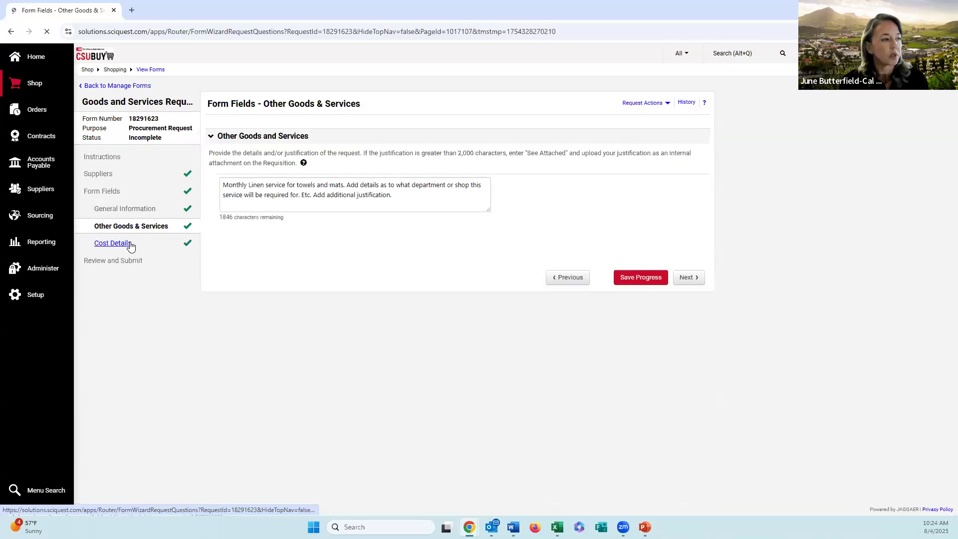
left_click(130, 243)
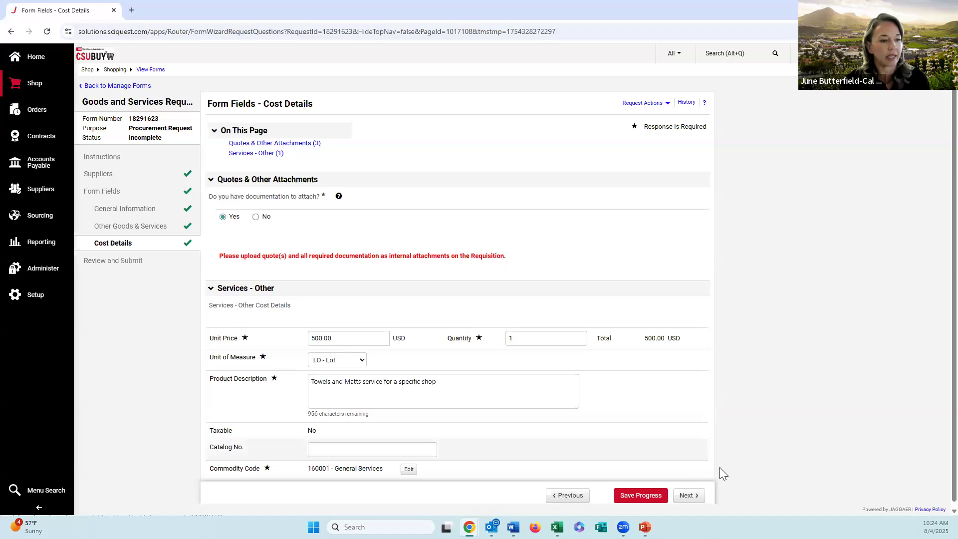
Step: Continue to Review and Submit, look over the ways of adding the request, and add it to the cart while opening the cart
left_click(687, 499)
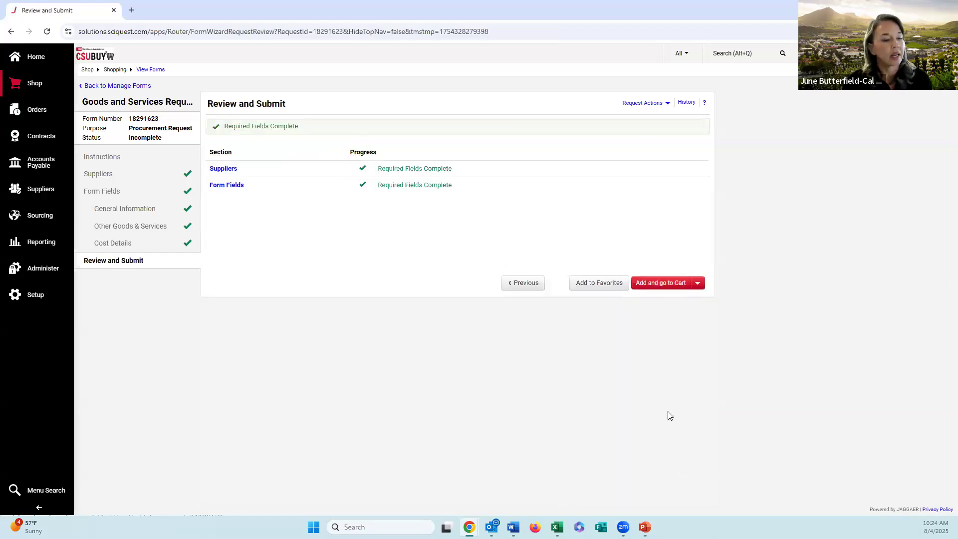
left_click(702, 285)
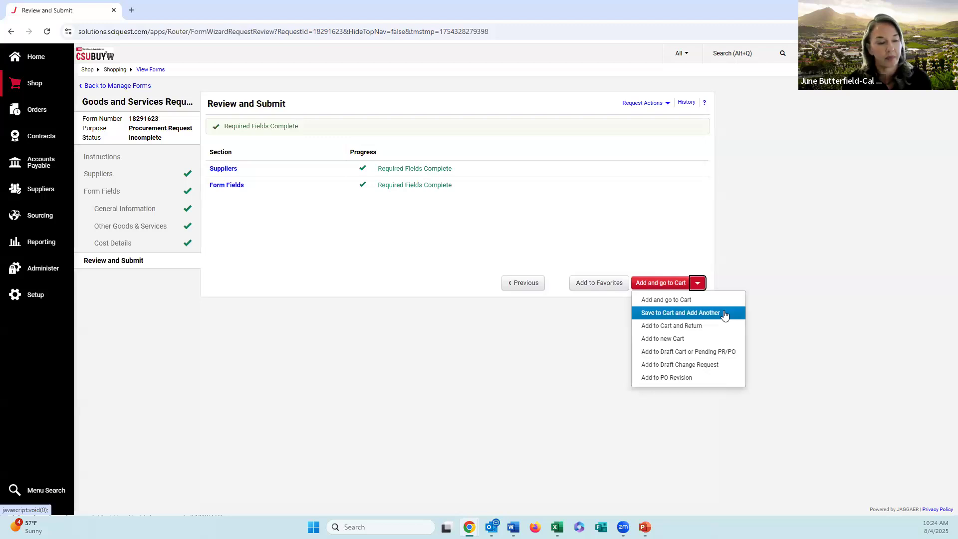
left_click(747, 256)
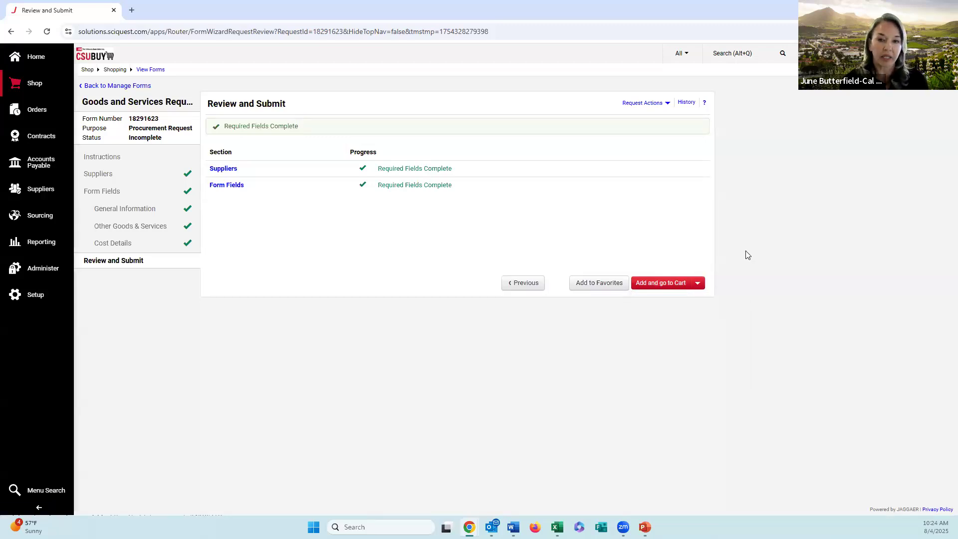
left_click(663, 287)
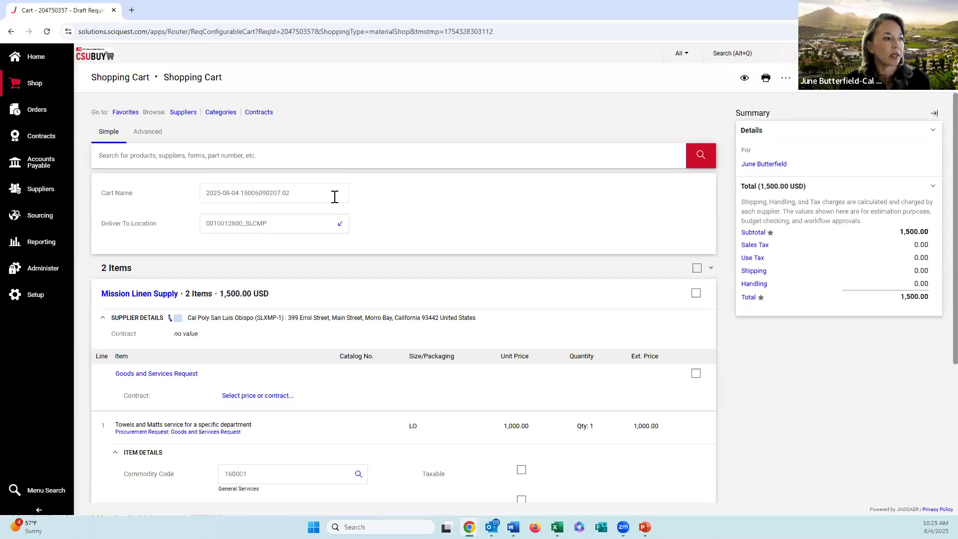
Step: Look over the cart and replace its name with "test"
scroll(218, 213, "down", 1)
scroll(218, 213, "down", 2)
scroll(262, 182, "up", 2)
left_click_drag(306, 192, 230, 192)
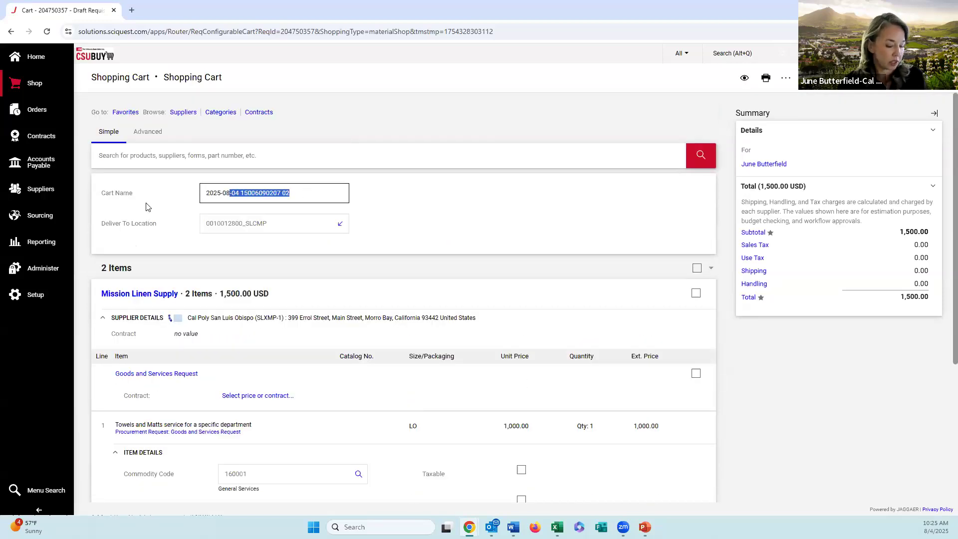
key("ctrl+a")
key("BackSpace")
type("test")
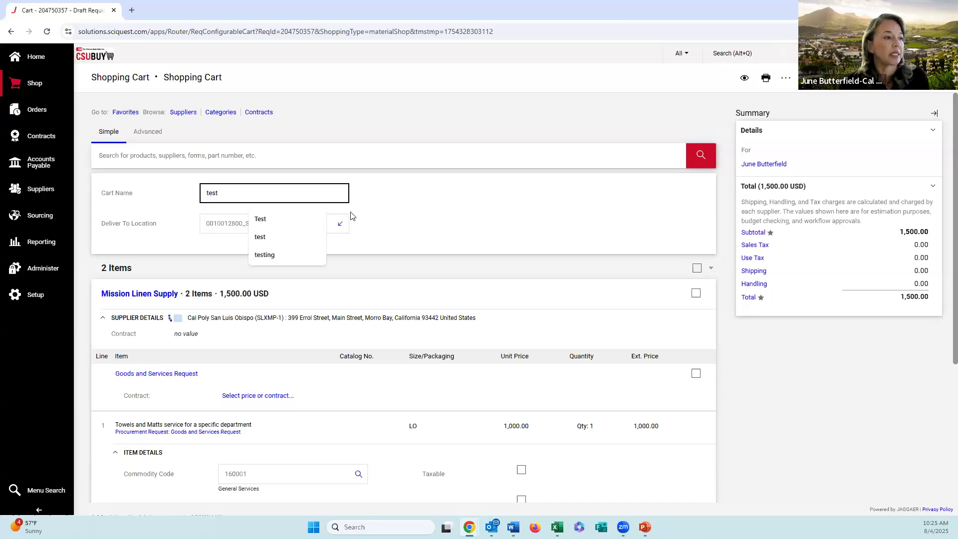
left_click(392, 237)
Step: Review both Mission Linen Supply lines in the cart and proceed to checkout
scroll(367, 248, "down", 1)
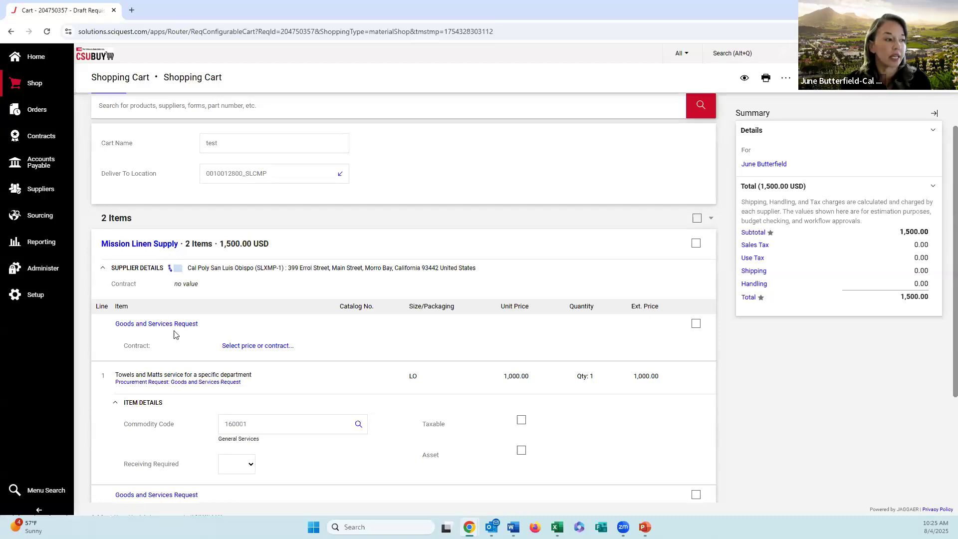
scroll(174, 334, "down", 2)
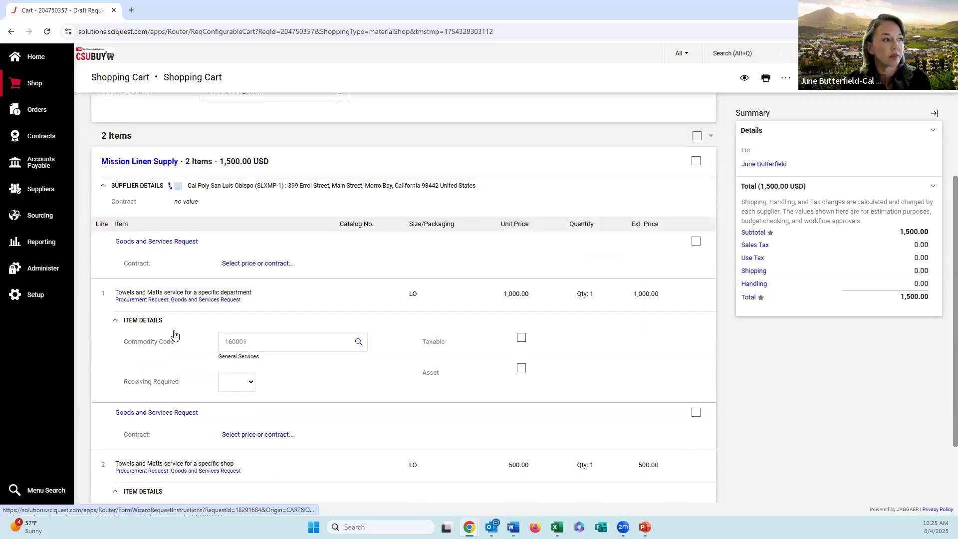
scroll(174, 295, "down", 1)
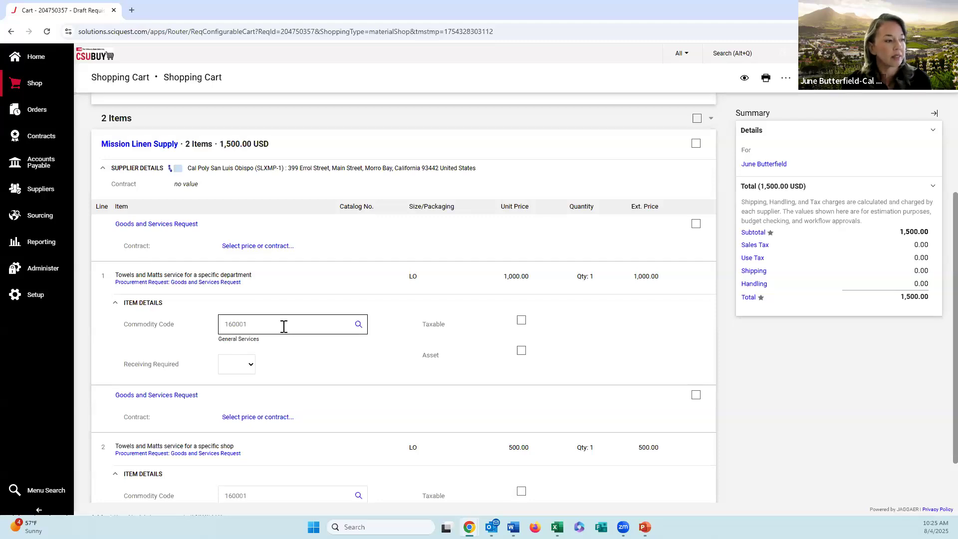
scroll(282, 329, "down", 1)
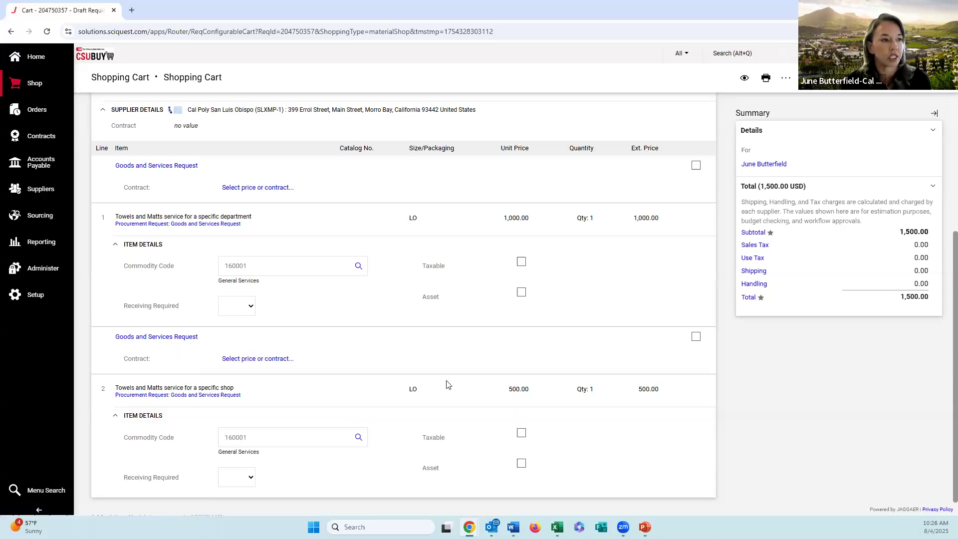
scroll(533, 267, "up", 3)
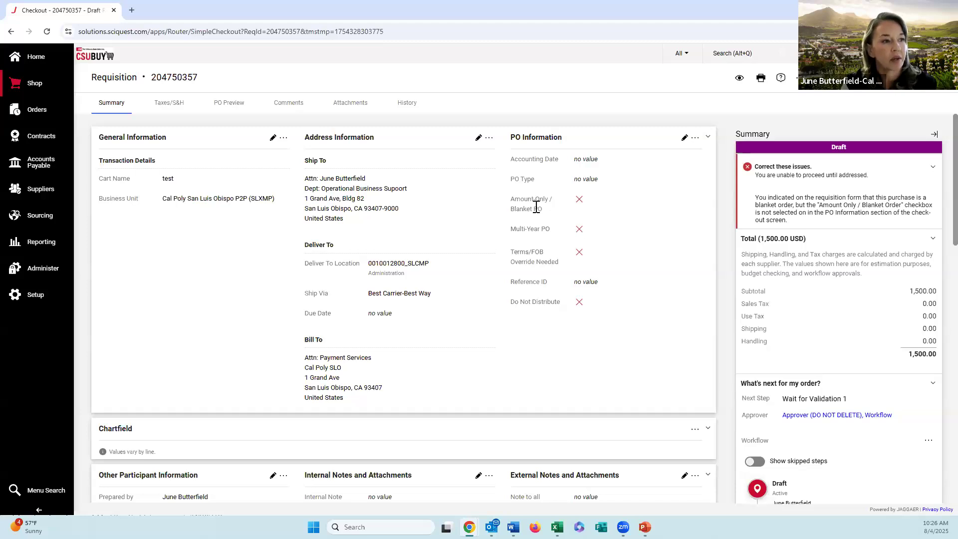
Step: Mark the requisition as Amount-Only / Blanket PO in its PO Information, leave Multi-Year PO off, and save
left_click(685, 138)
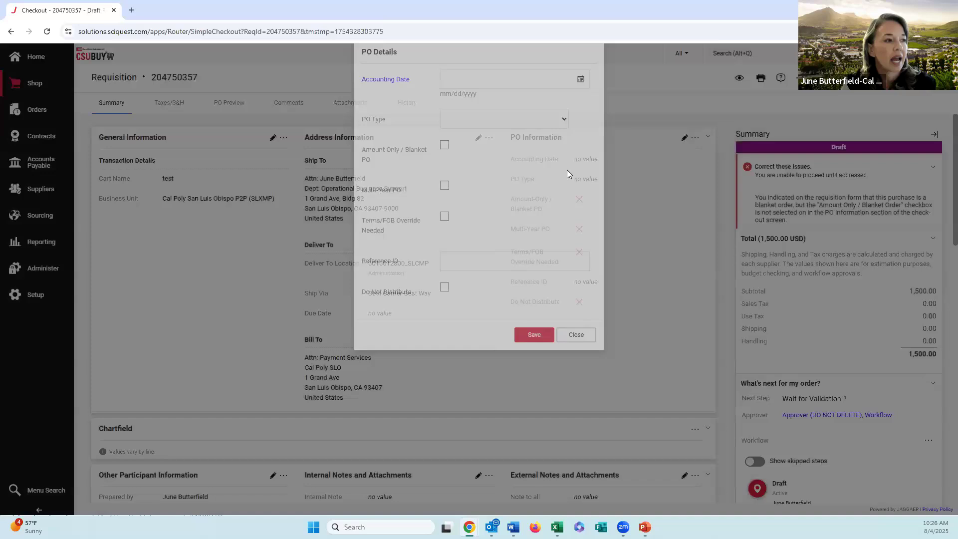
left_click(444, 194)
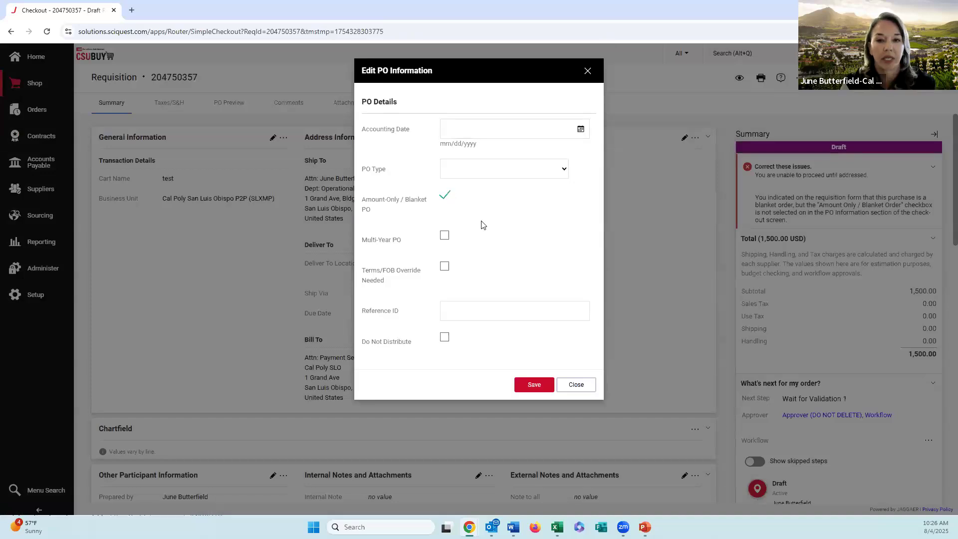
left_click(445, 196)
left_click(445, 237)
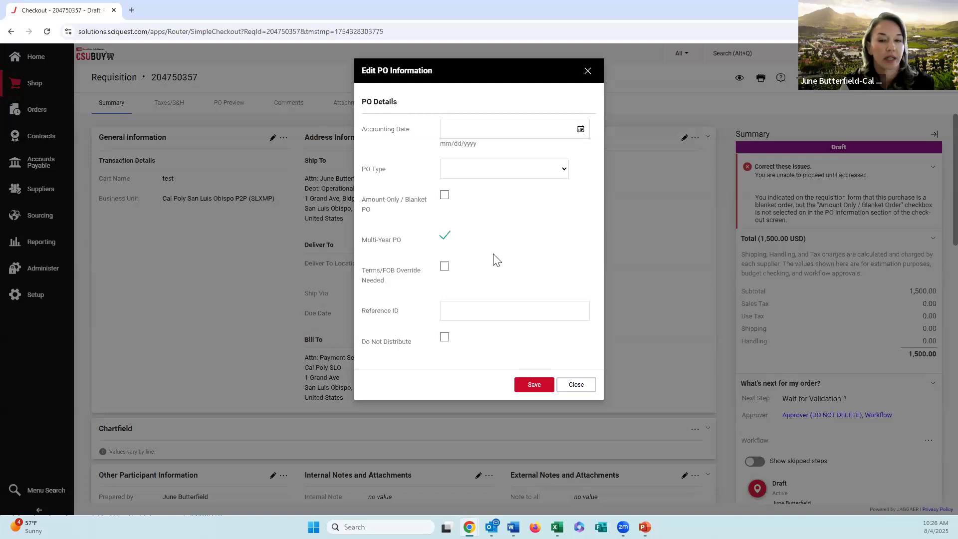
left_click(445, 236)
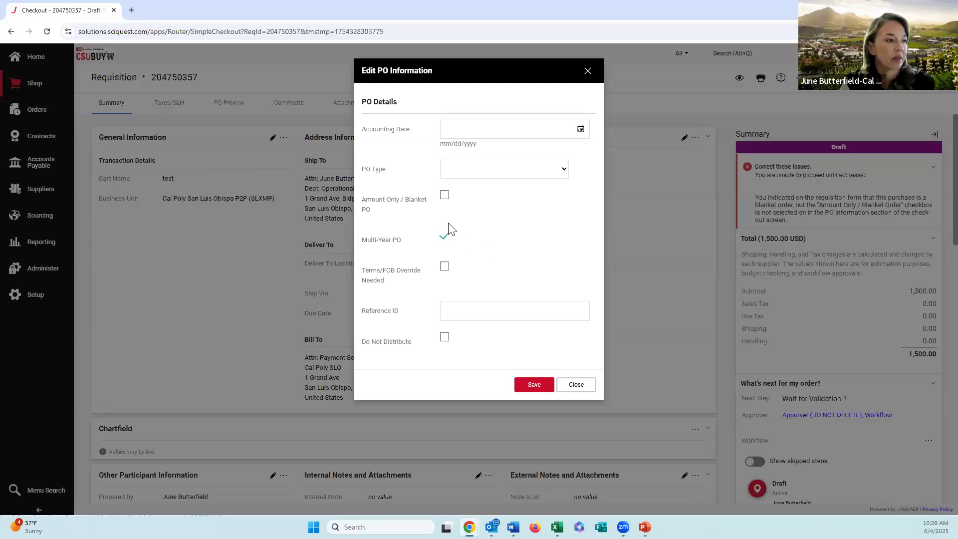
left_click(445, 195)
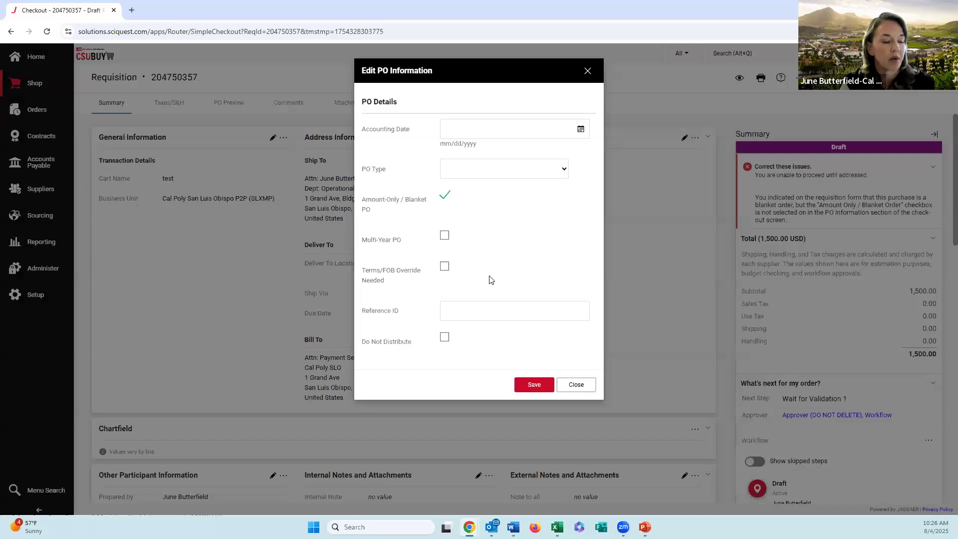
left_click(543, 391)
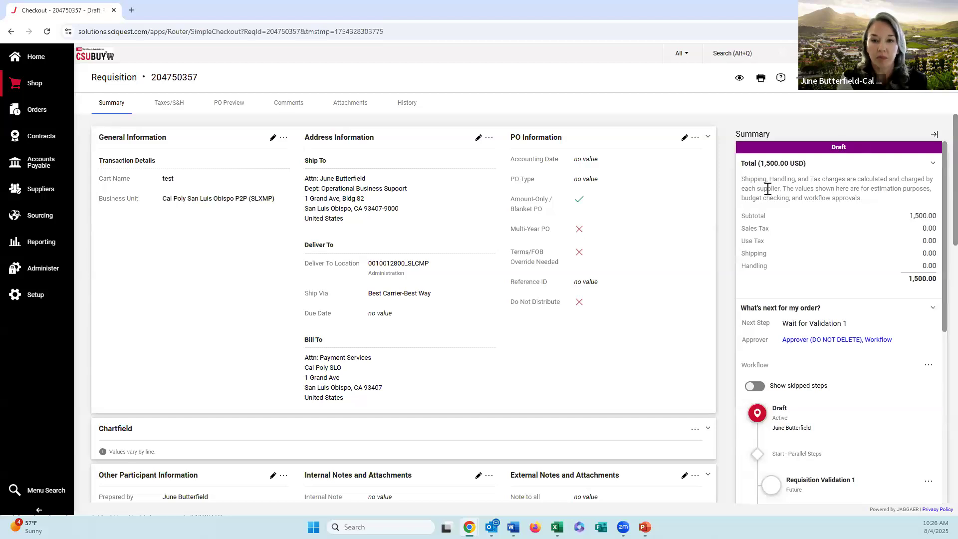
Step: Add the draft requisition summary PDF from the Documents folder to the requisition as an internal file attachment and save it
left_click(358, 106)
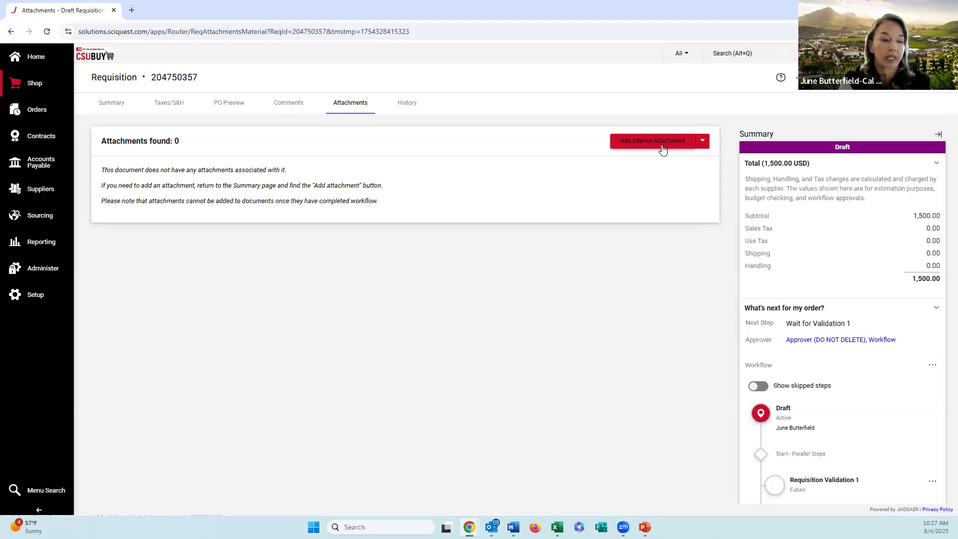
left_click(704, 144)
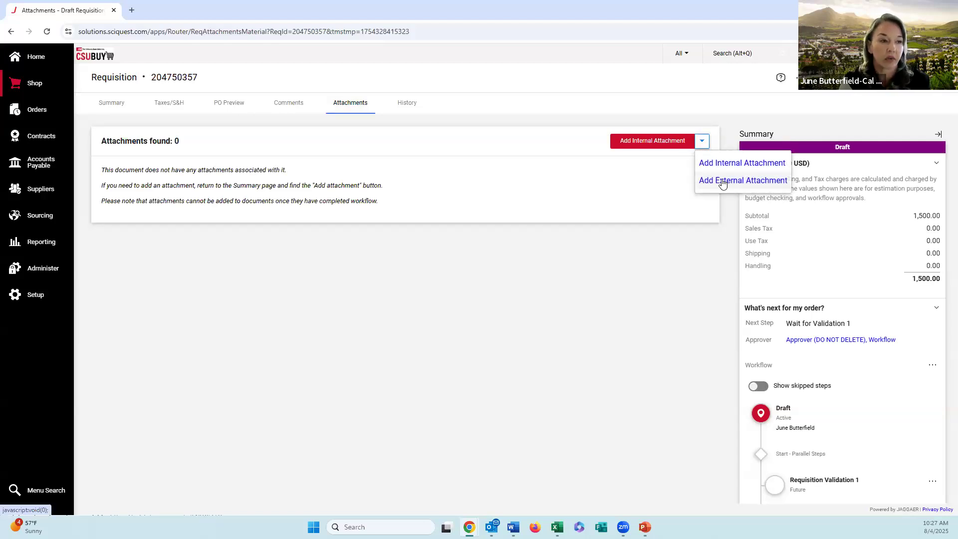
left_click(718, 168)
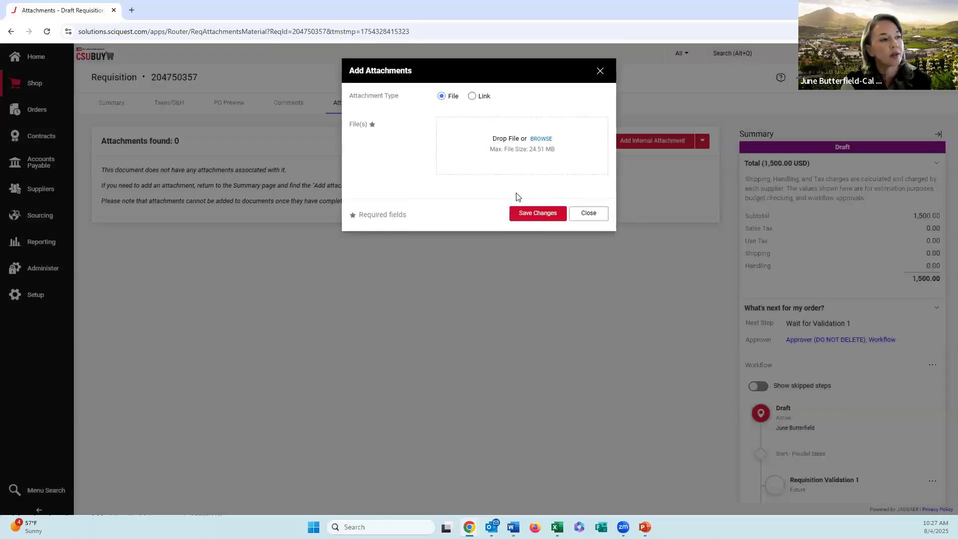
left_click(471, 97)
left_click(441, 97)
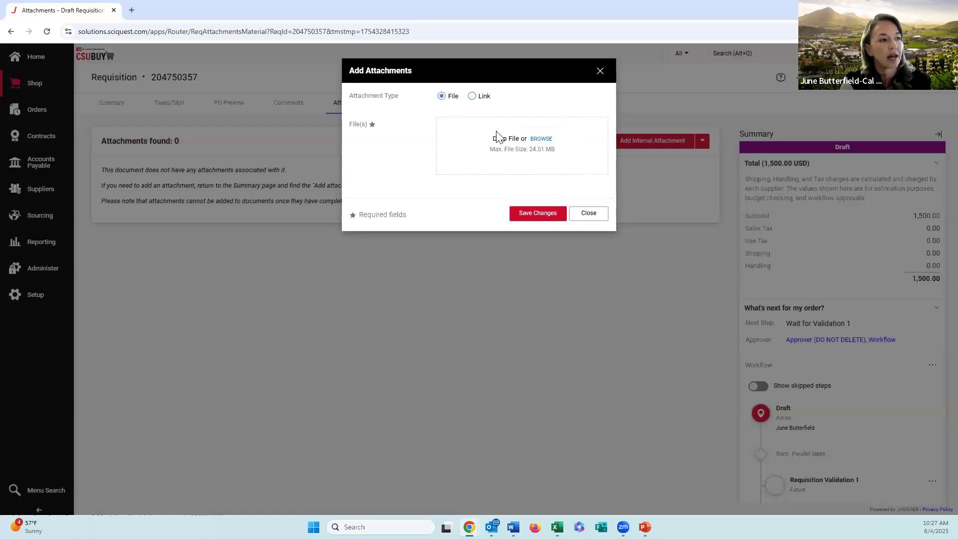
left_click(539, 139)
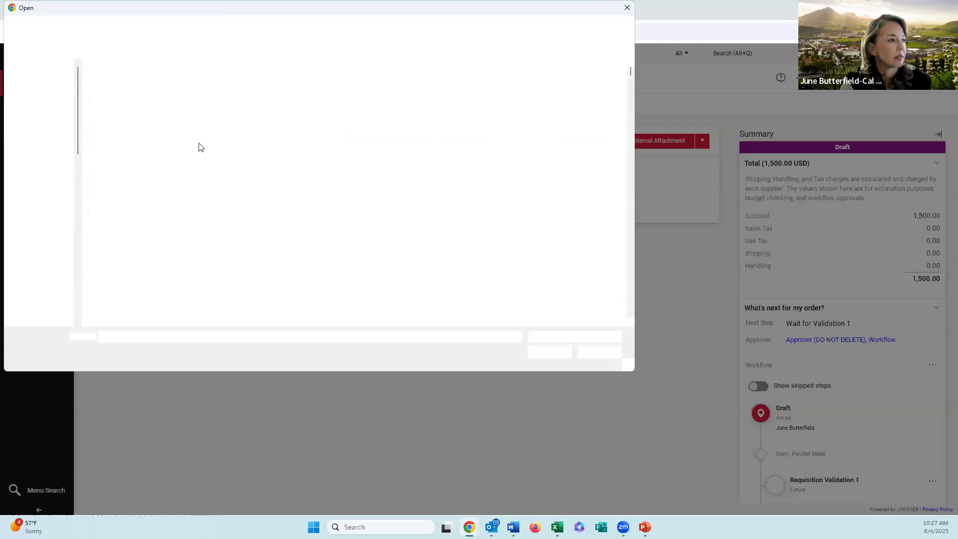
left_click(369, 97)
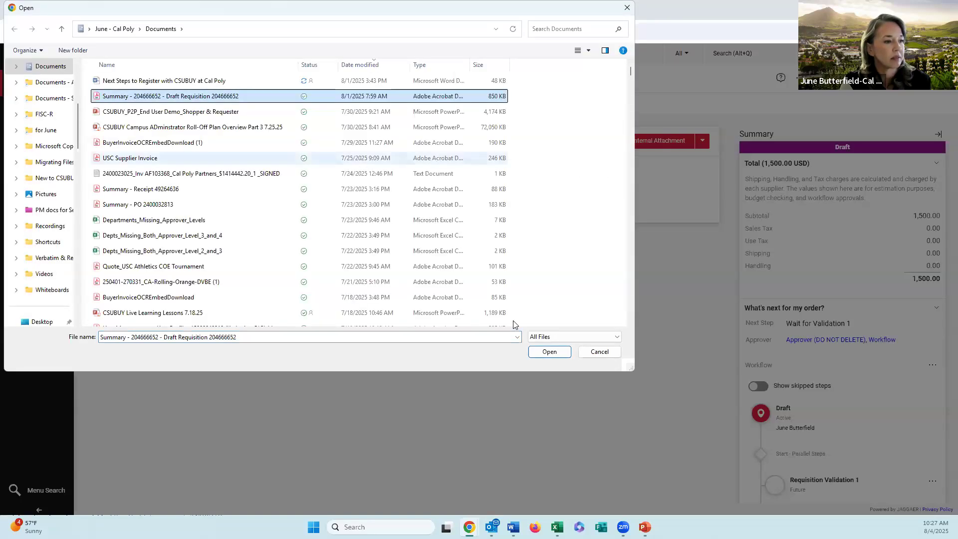
left_click(546, 351)
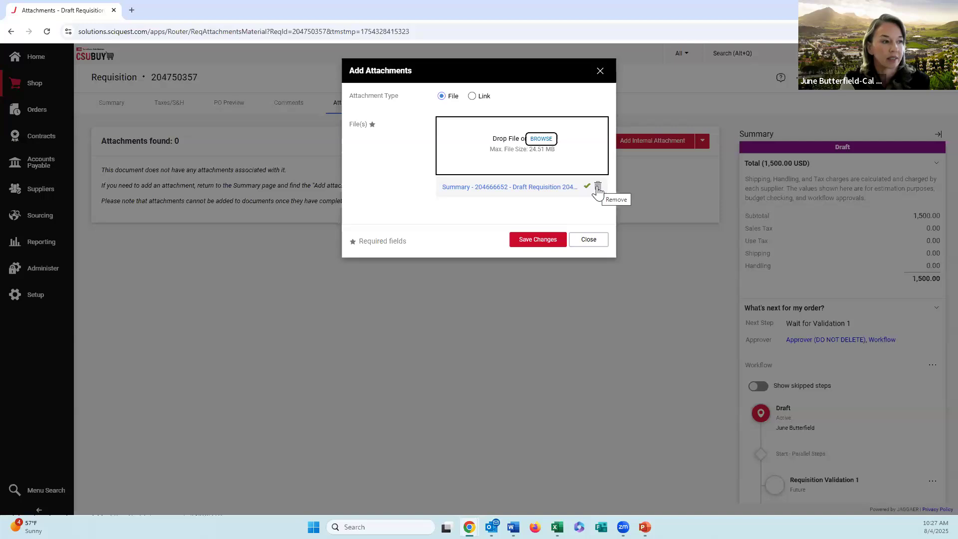
left_click(544, 240)
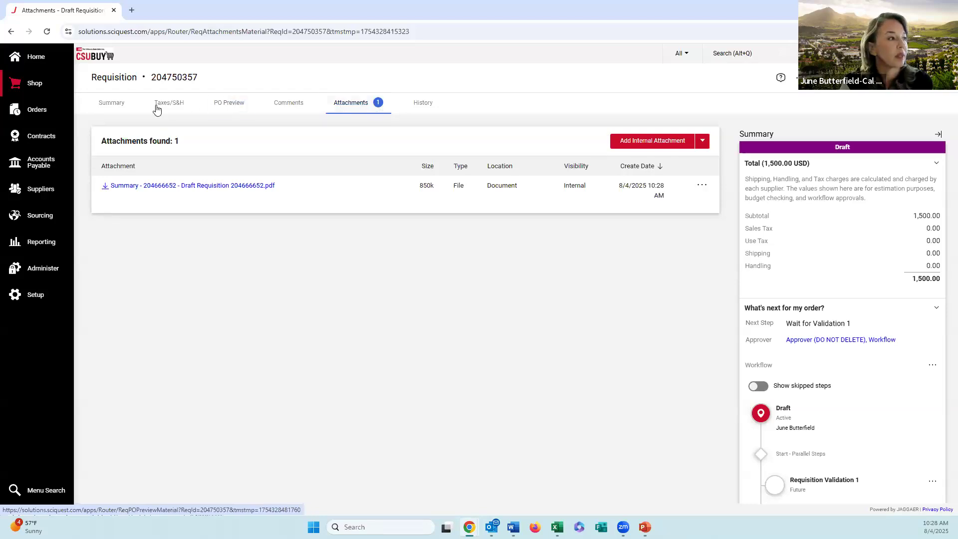
Step: Return to the requisition summary and examine its addresses, notes and attachments, supplier details, and the first line's item details and chartfield
left_click(125, 112)
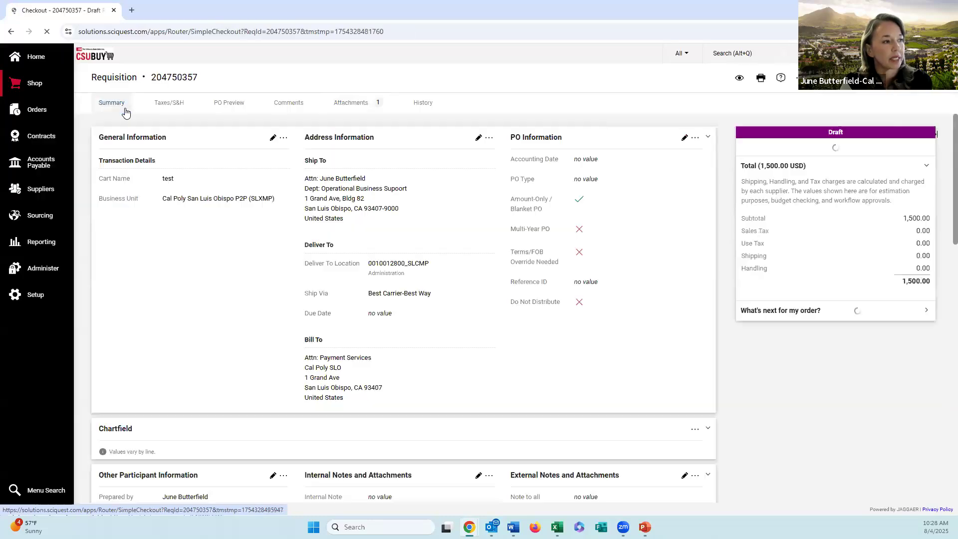
scroll(379, 170, "down", 1)
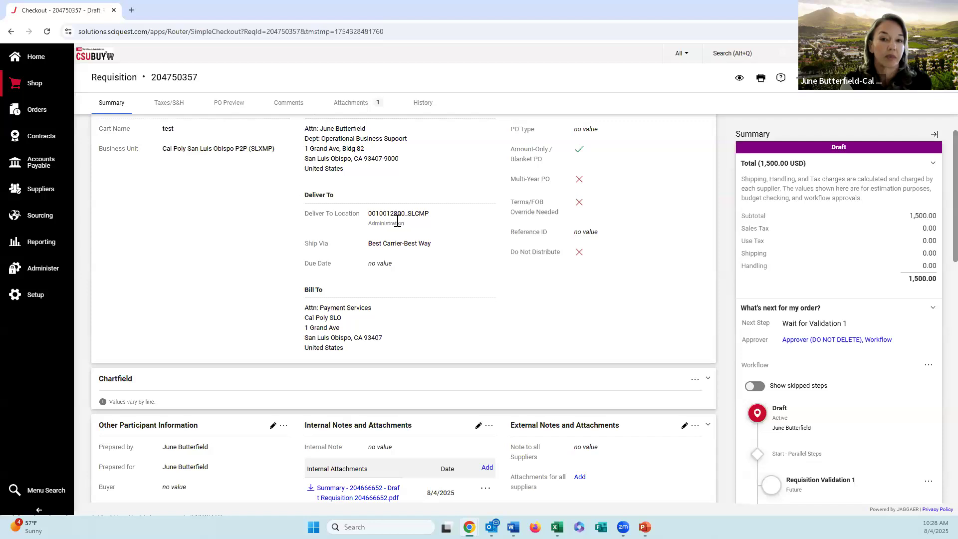
scroll(398, 221, "up", 1)
scroll(397, 222, "down", 4)
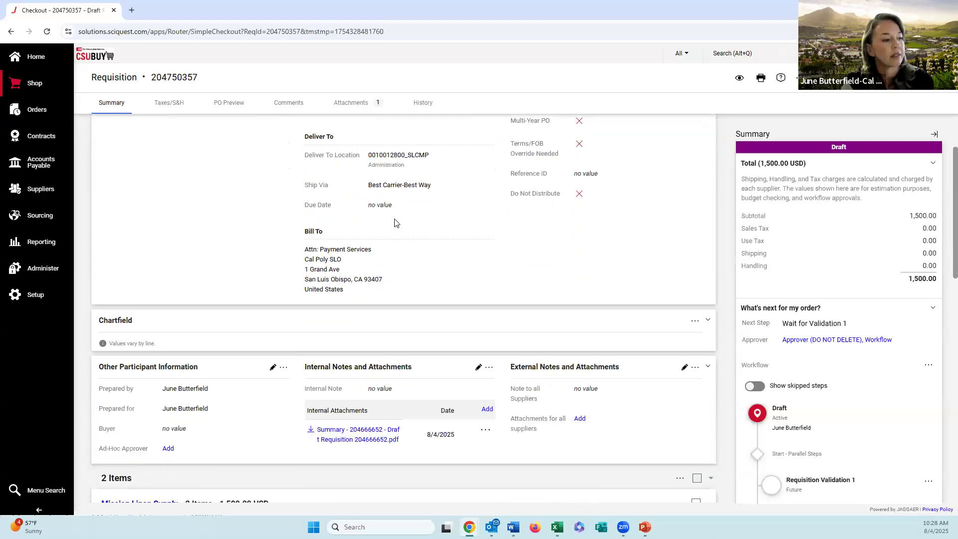
scroll(360, 225, "down", 1)
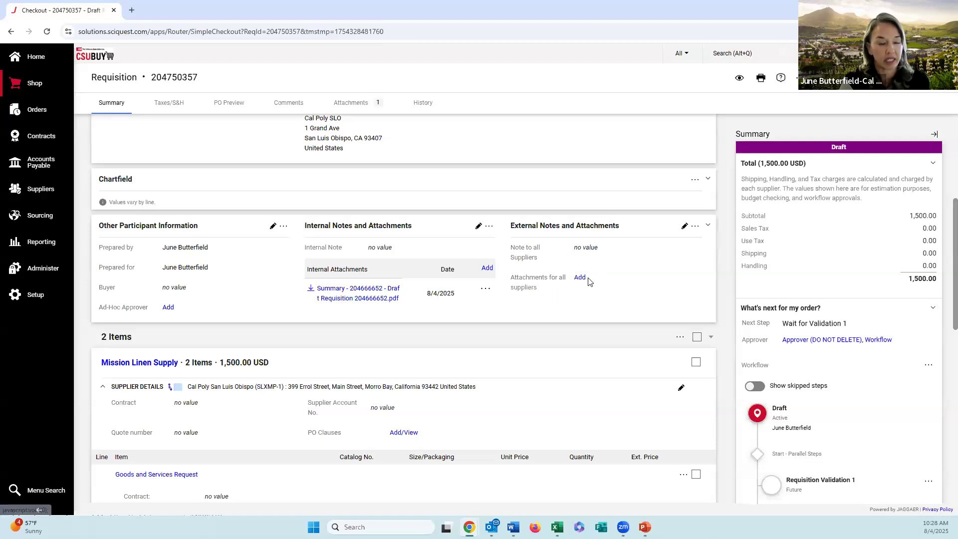
scroll(325, 264, "down", 3)
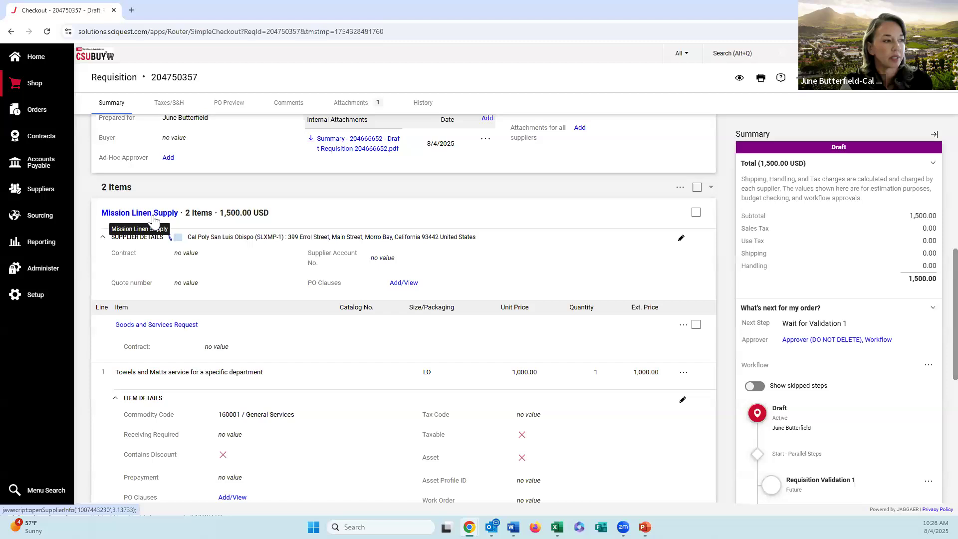
scroll(153, 221, "down", 1)
scroll(153, 221, "down", 1)
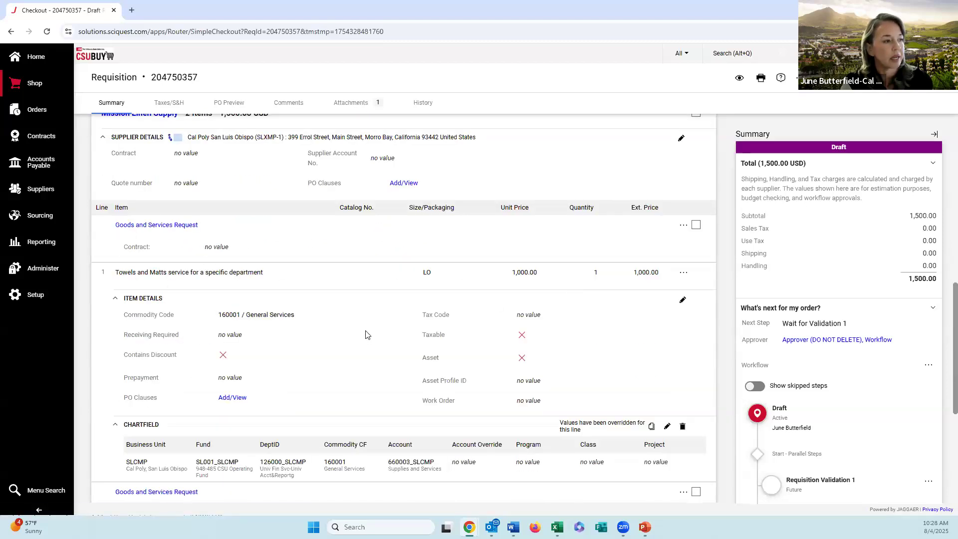
Step: Open line 1's chartfield for editing, search the Fund values for SL001, and select SL001_SLCMP
scroll(367, 335, "down", 1)
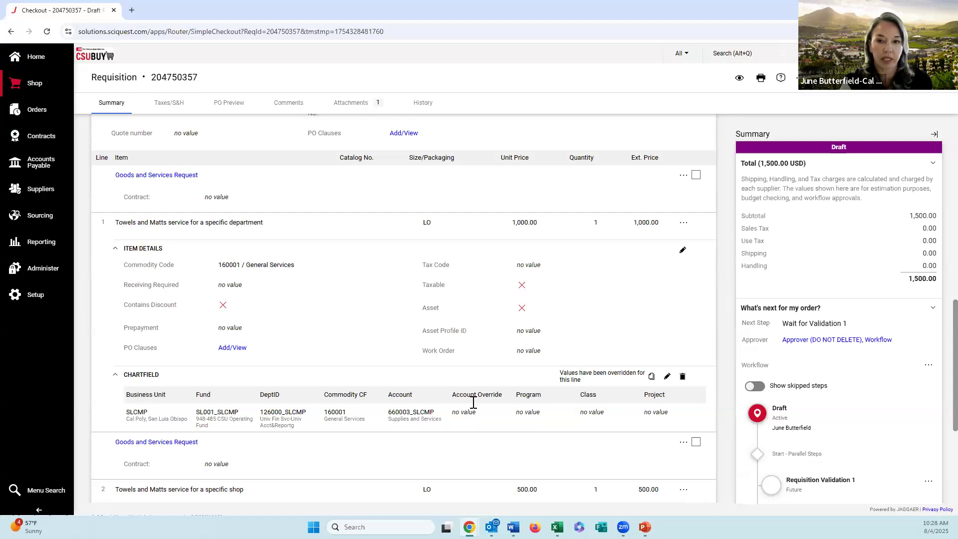
left_click(667, 378)
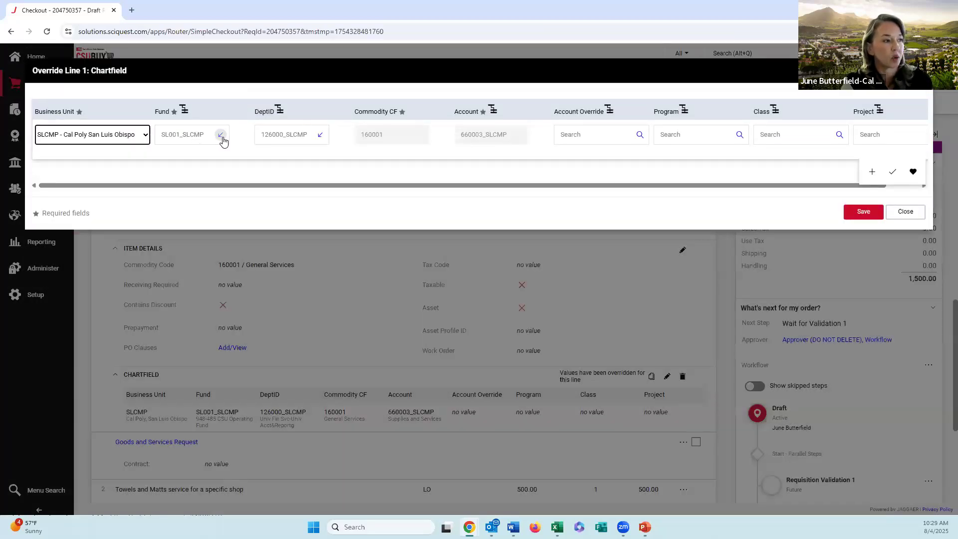
left_click(221, 138)
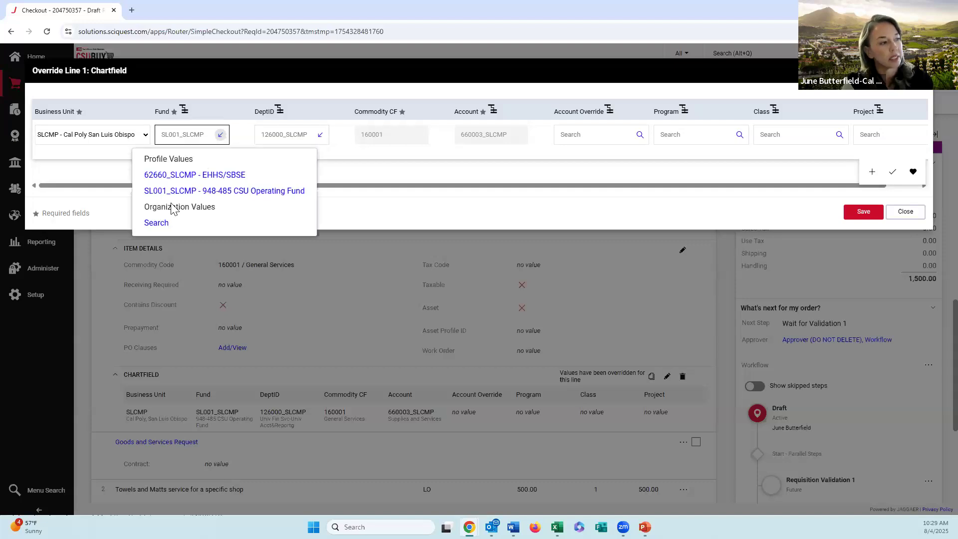
left_click(162, 226)
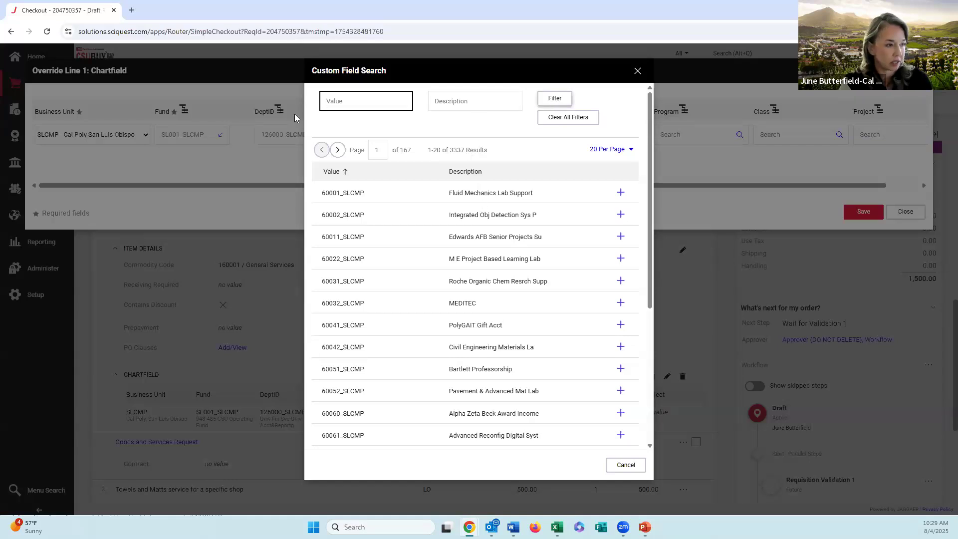
type("SL")
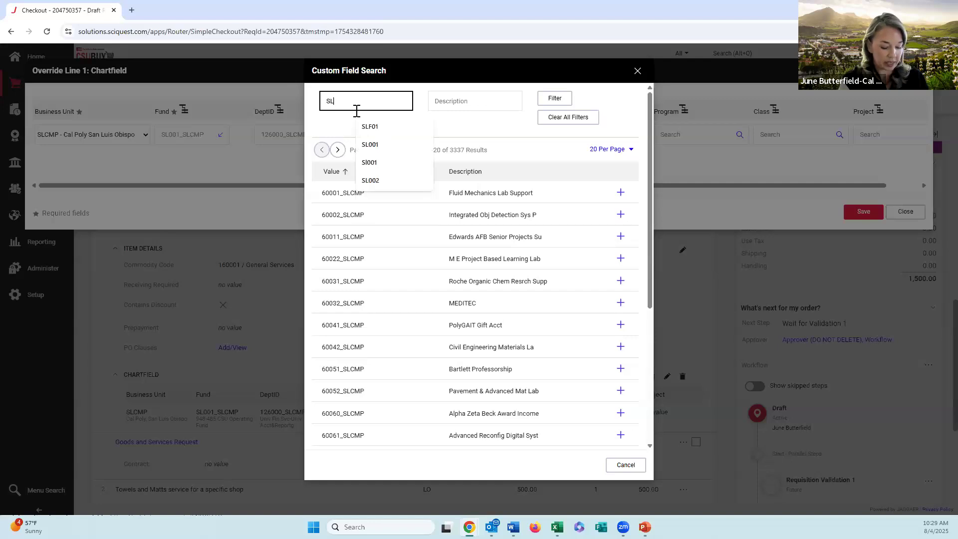
type("001")
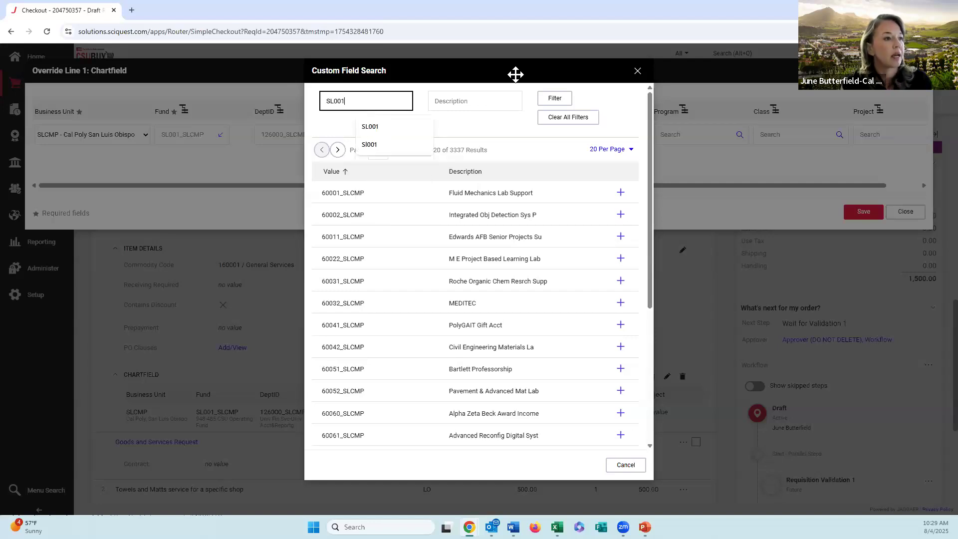
left_click(545, 99)
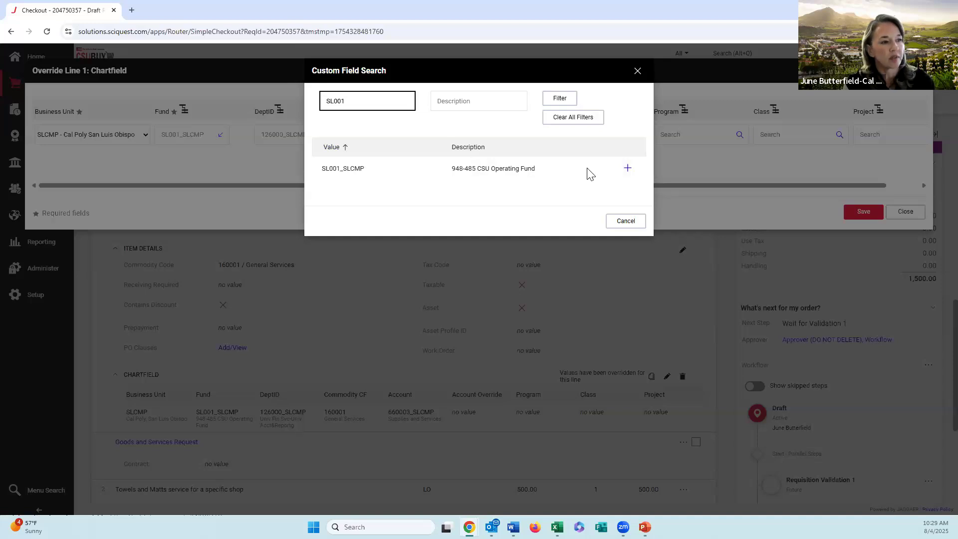
left_click(627, 170)
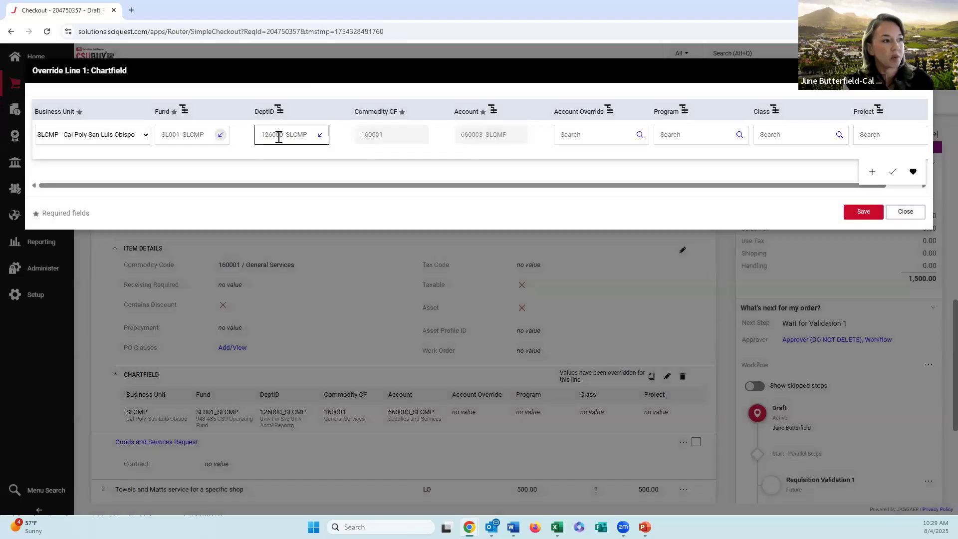
Step: Choose the profile value 126000_SLCMP as line 1's DeptID, leave Account Override, Program, Class and Project blank, and save the chartfield
left_click(321, 140)
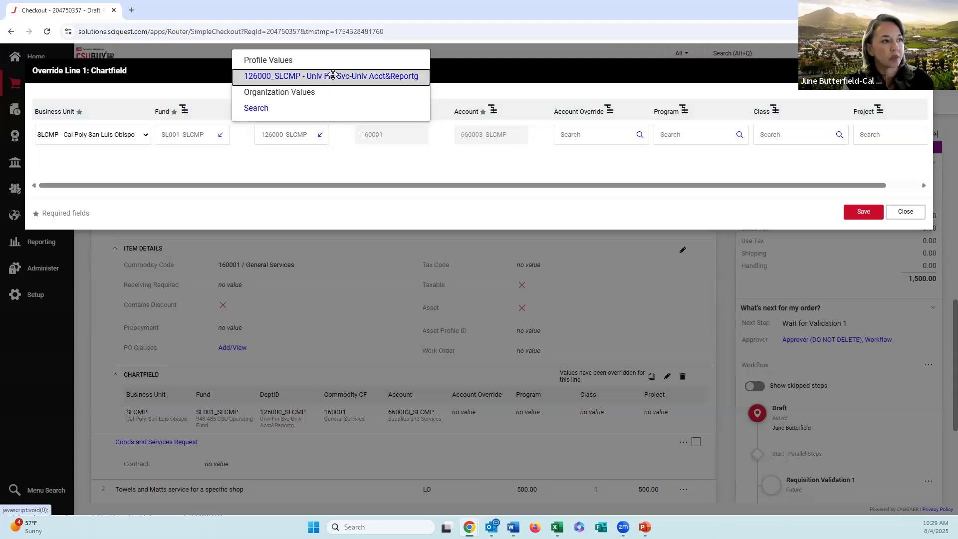
left_click(333, 79)
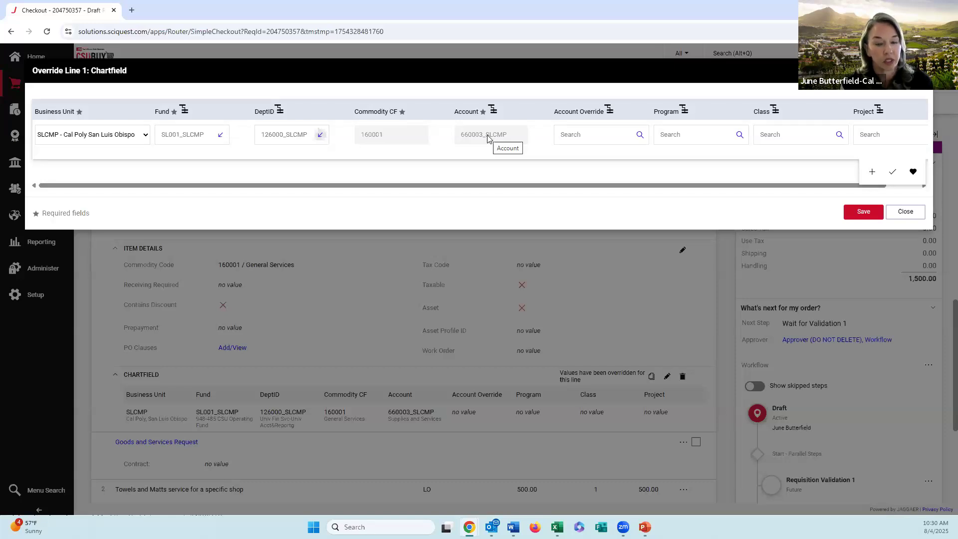
left_click(571, 130)
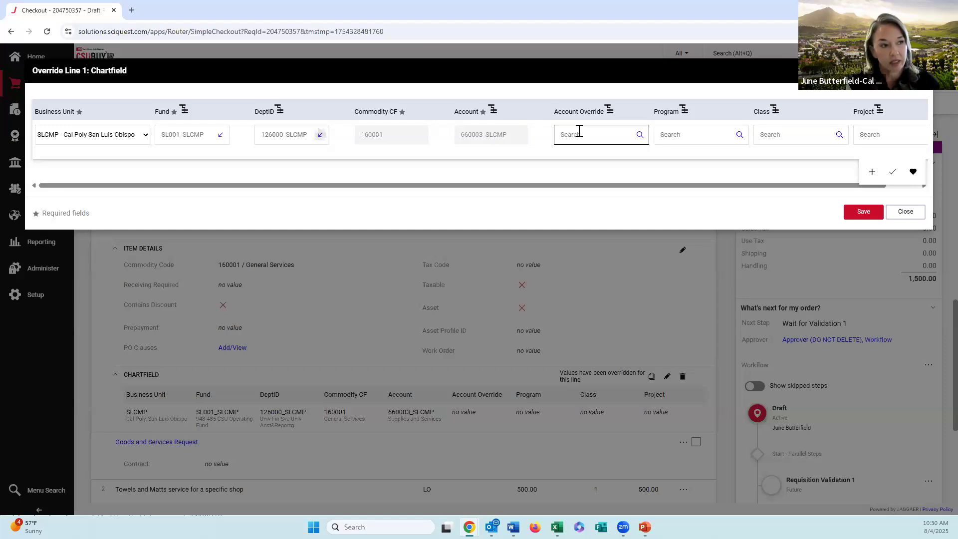
left_click(688, 143)
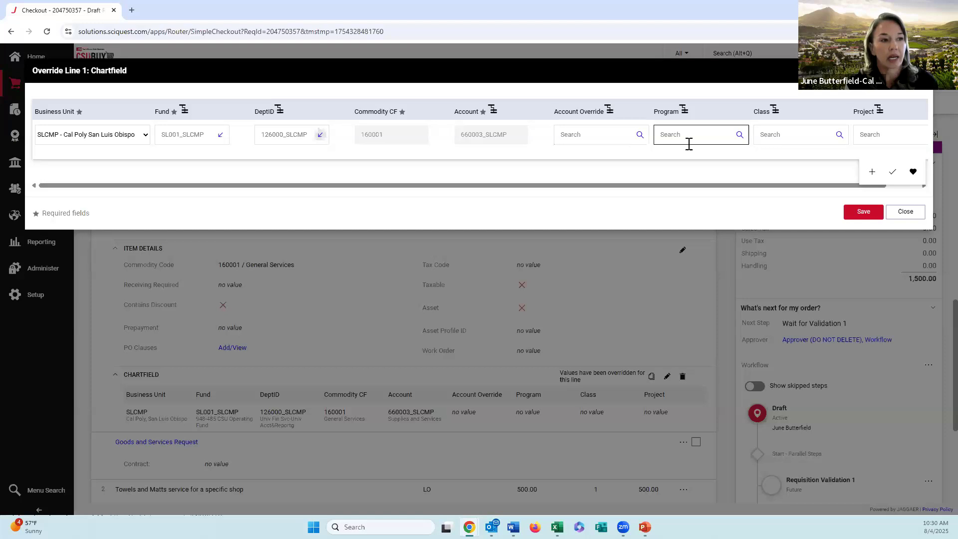
left_click(790, 141)
left_click(889, 129)
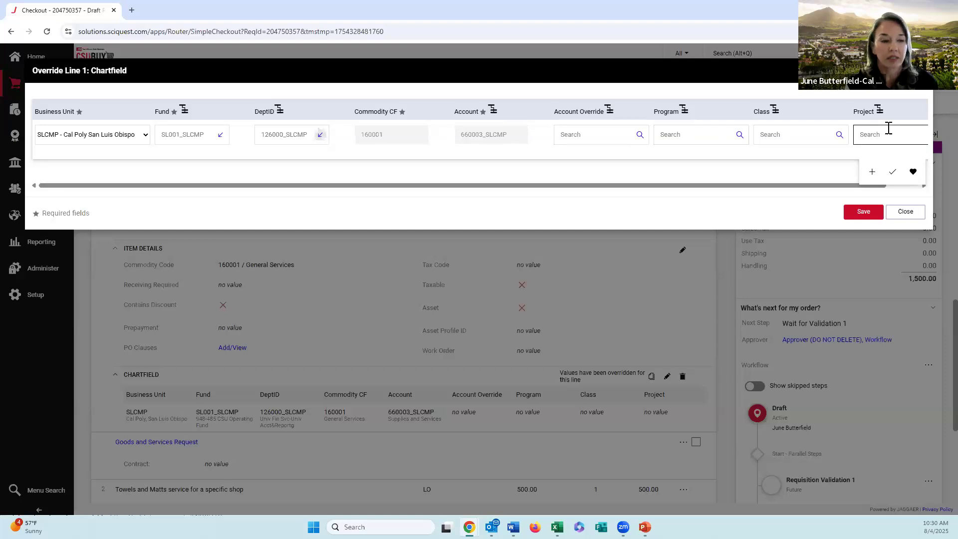
left_click(863, 212)
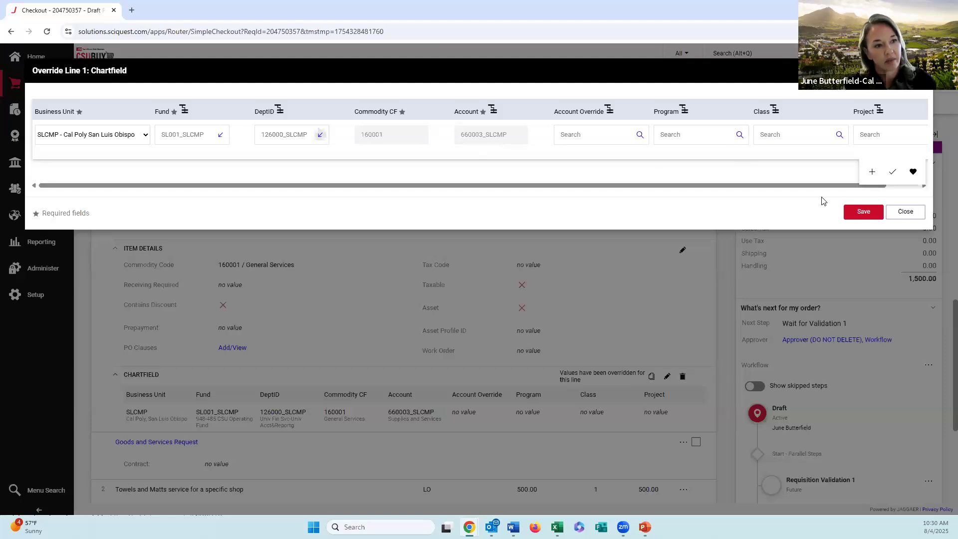
left_click(861, 212)
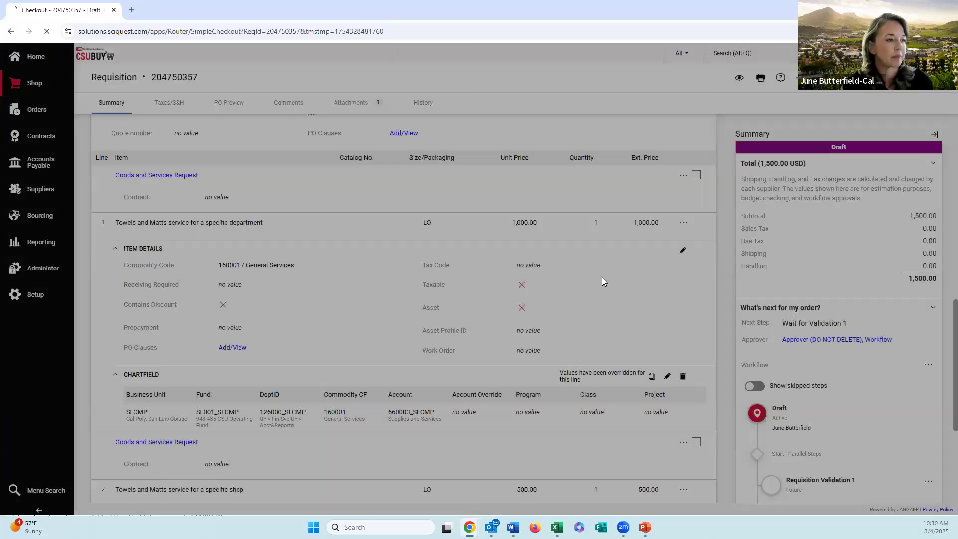
Step: View the commodity code categories available for line 1, keep code 160001, and save the item details
scroll(513, 274, "down", 6)
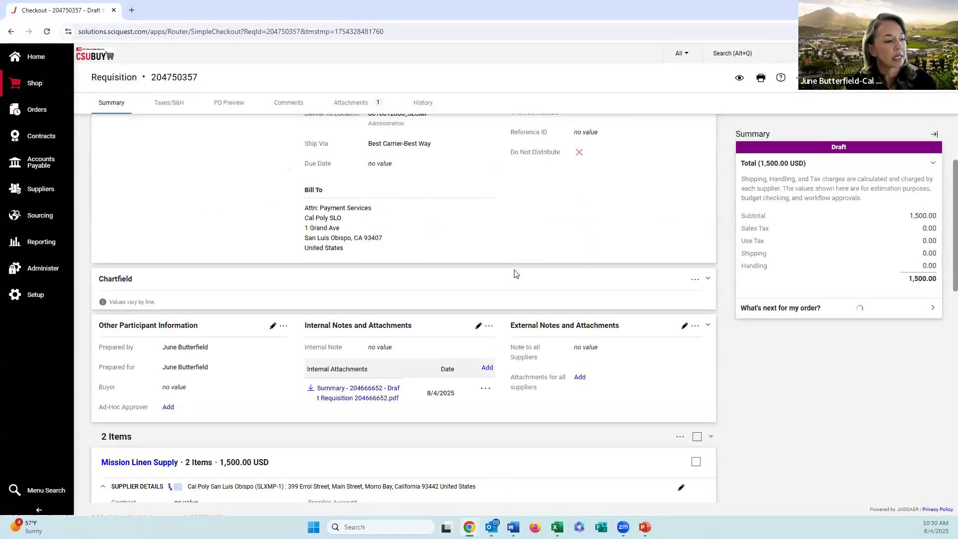
scroll(515, 274, "down", 6)
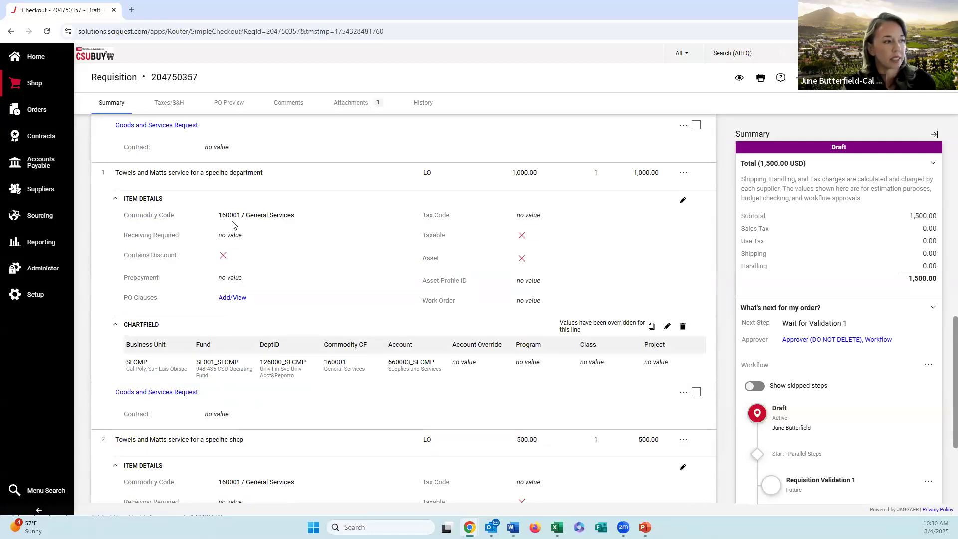
left_click(683, 202)
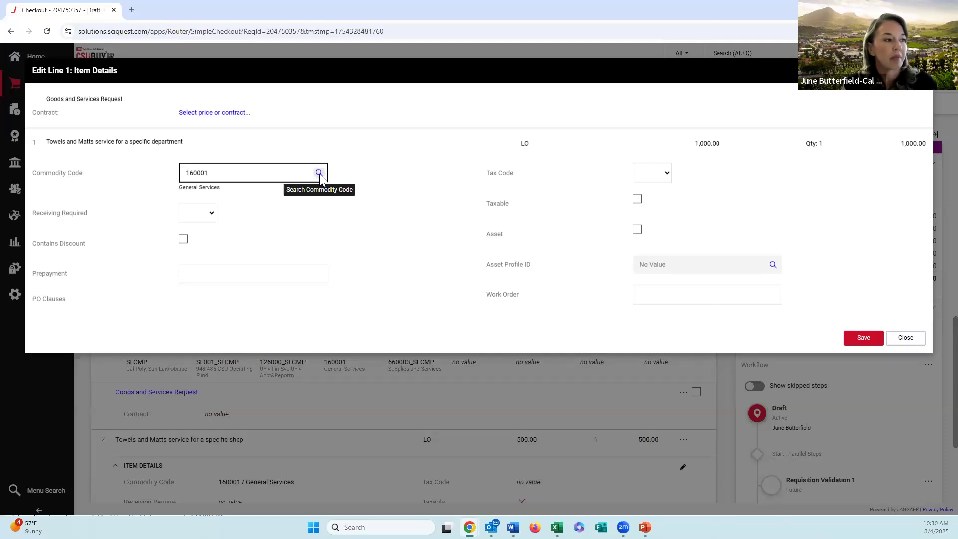
left_click(319, 173)
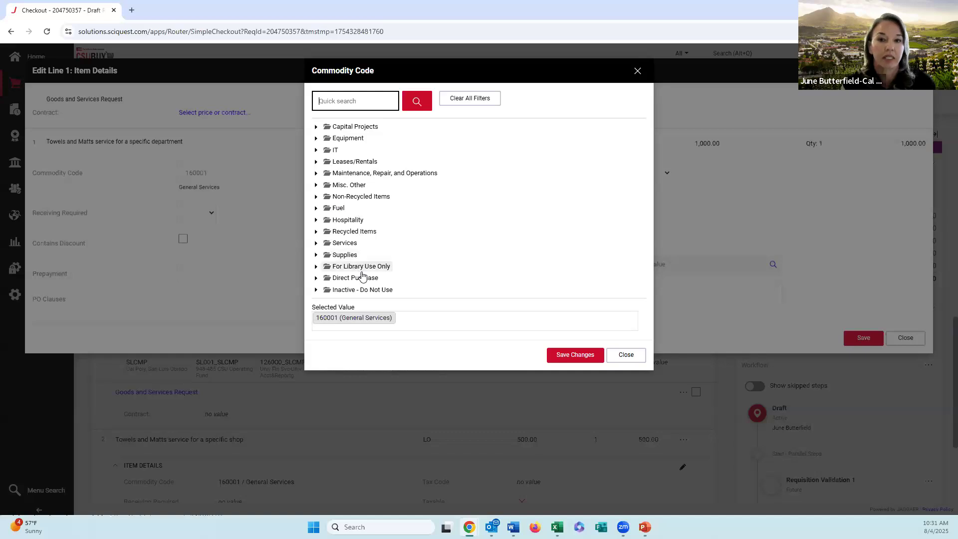
left_click(637, 72)
left_click(861, 335)
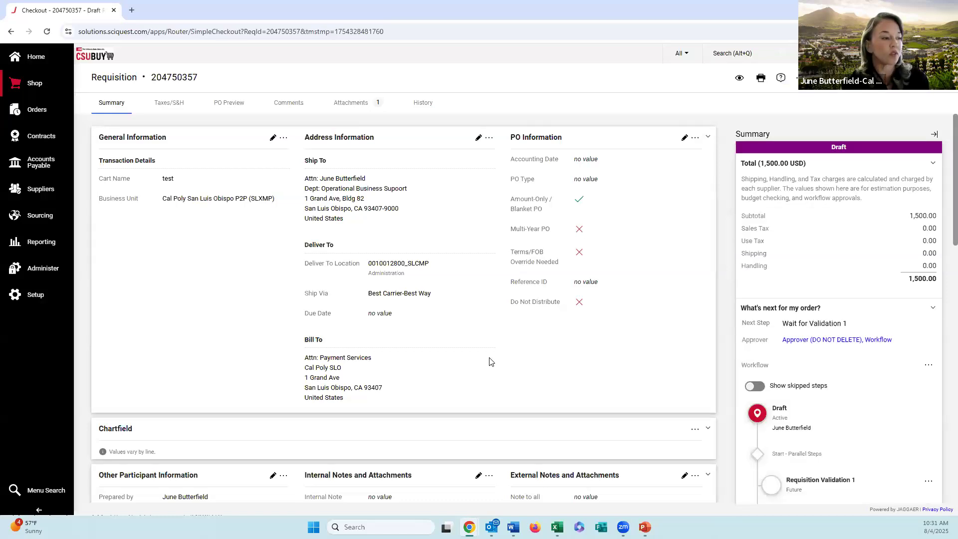
Step: Override line 2's chartfield by searching for DeptID 126500, selecting 126500_SLCMP, and saving
scroll(470, 355, "down", 9)
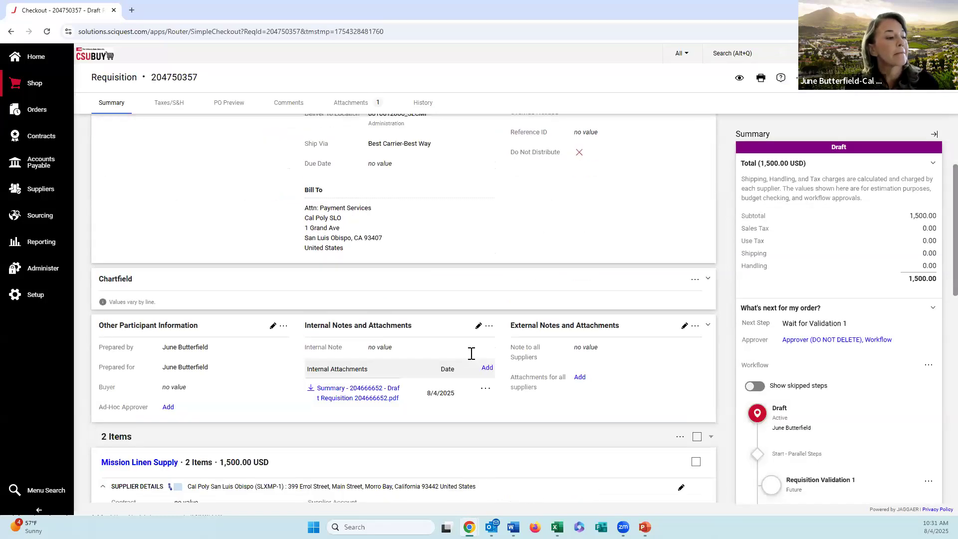
scroll(462, 356, "down", 5)
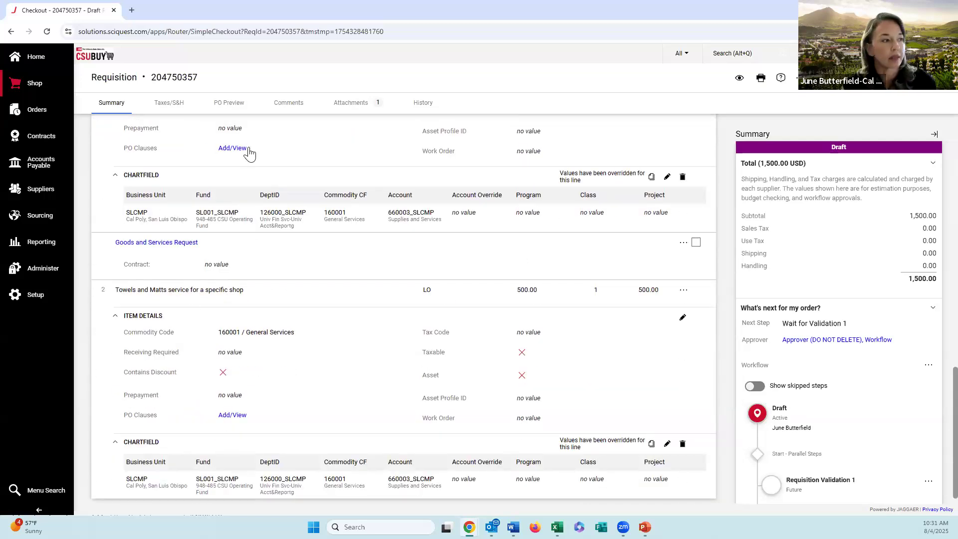
left_click(224, 110)
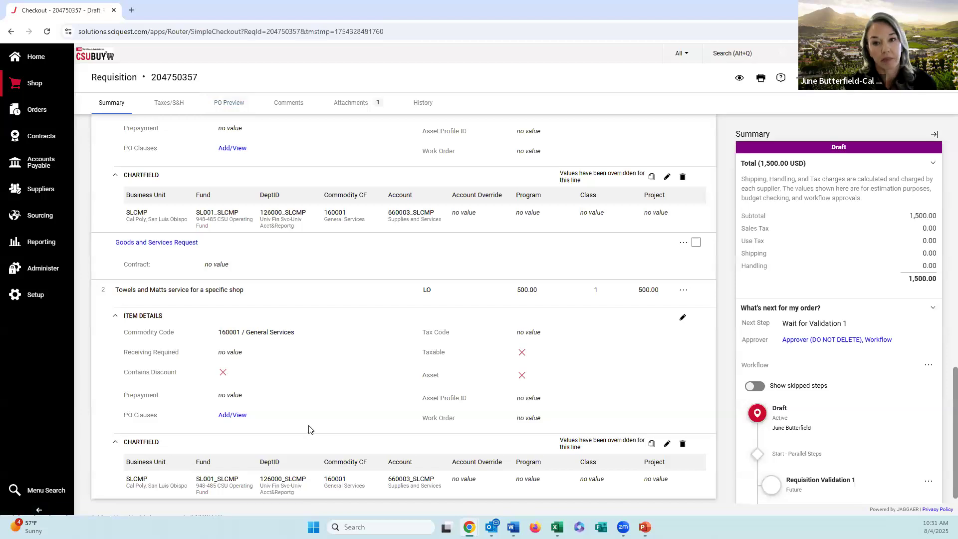
scroll(296, 427, "down", 1)
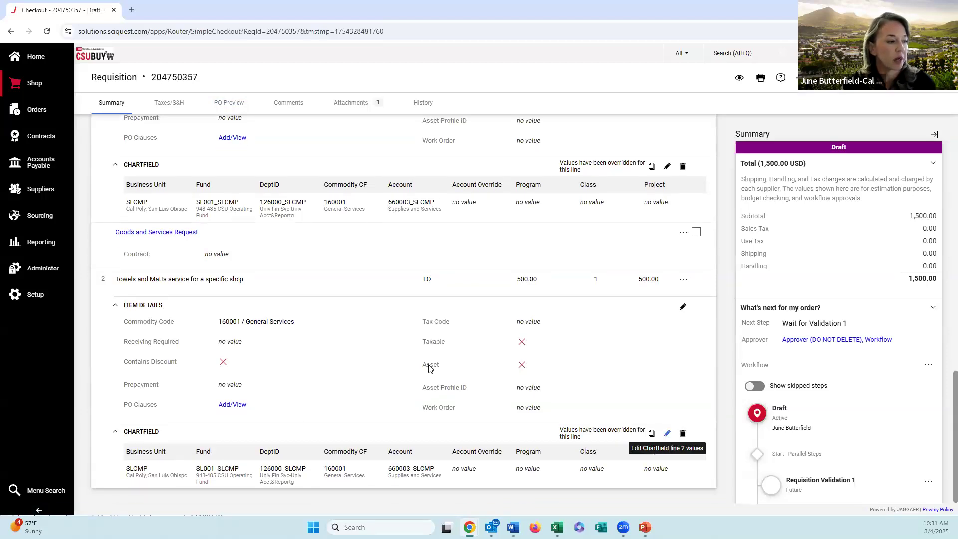
left_click(666, 435)
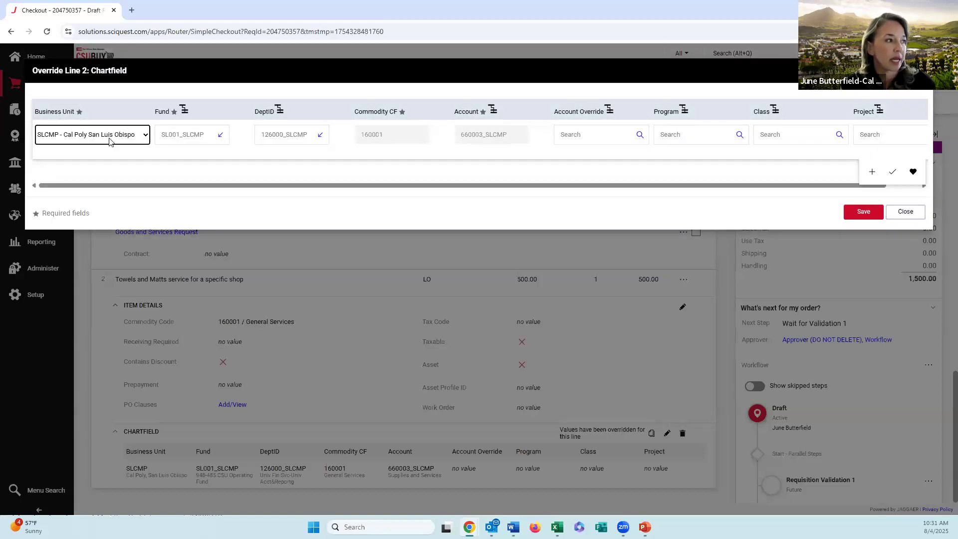
left_click(199, 134)
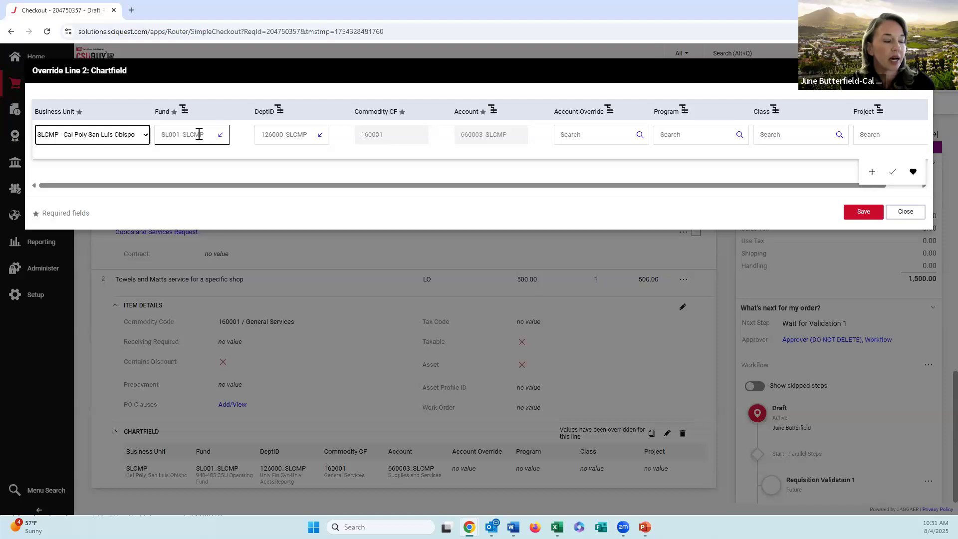
left_click(320, 135)
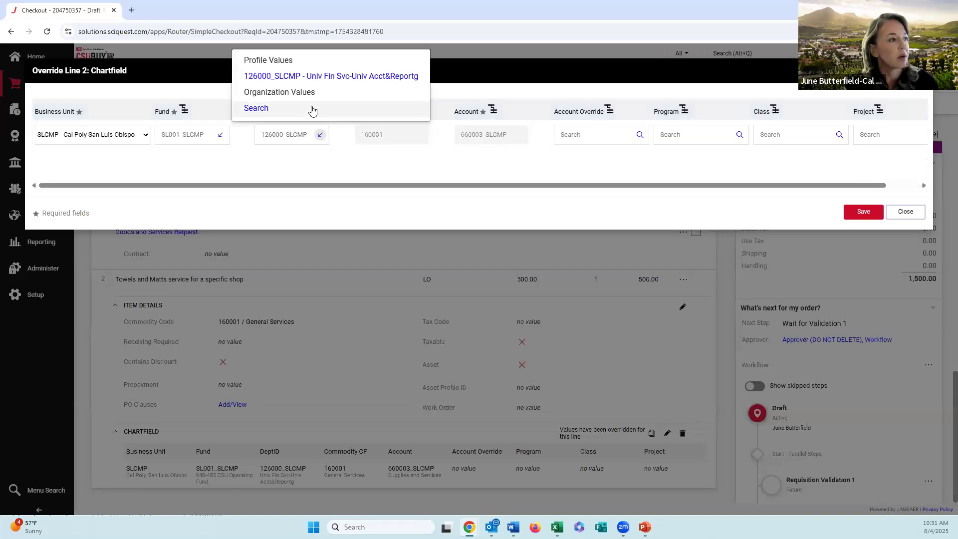
left_click(312, 109)
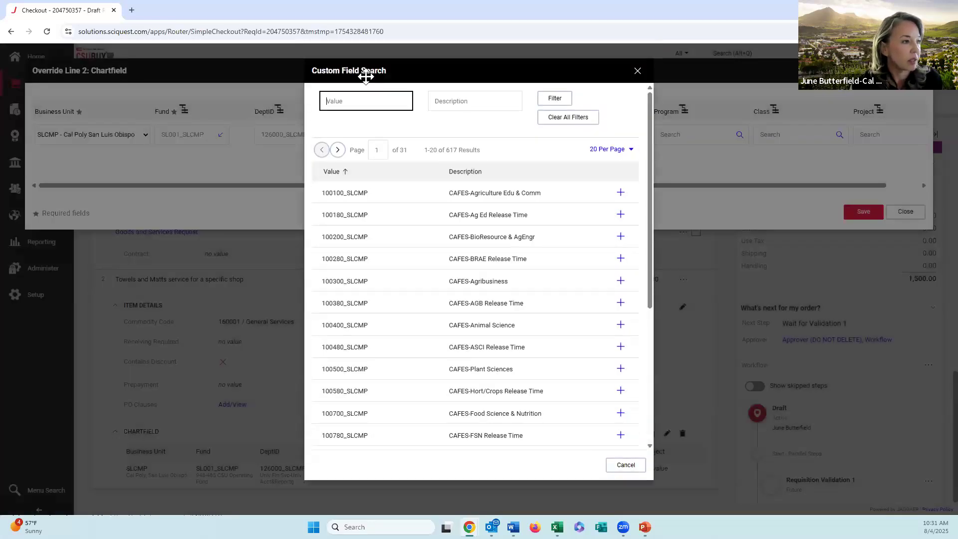
left_click(325, 100)
type("126500")
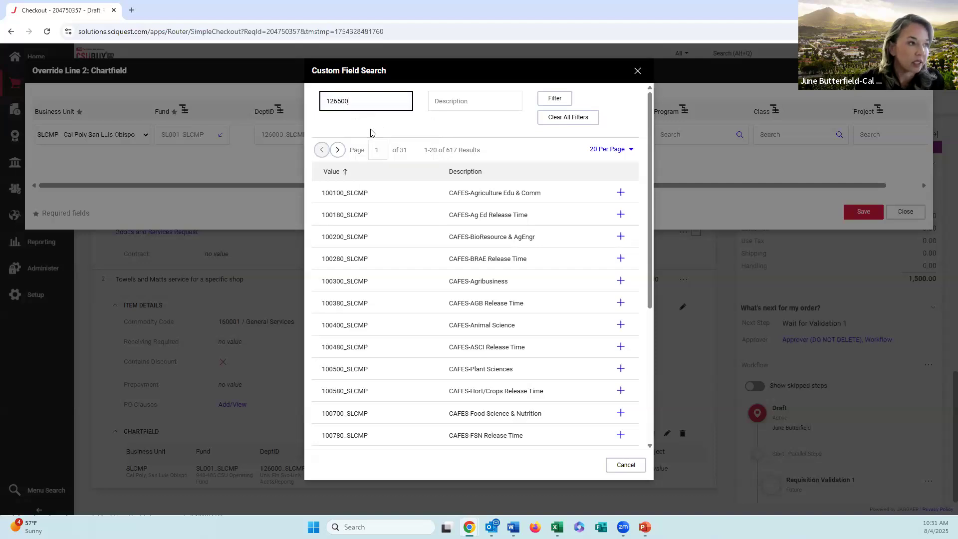
key("Return")
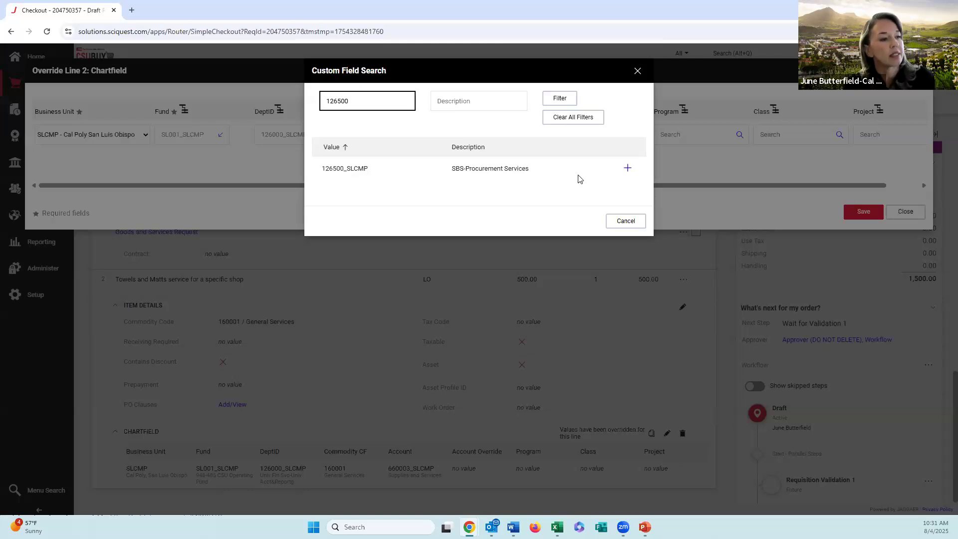
left_click(627, 169)
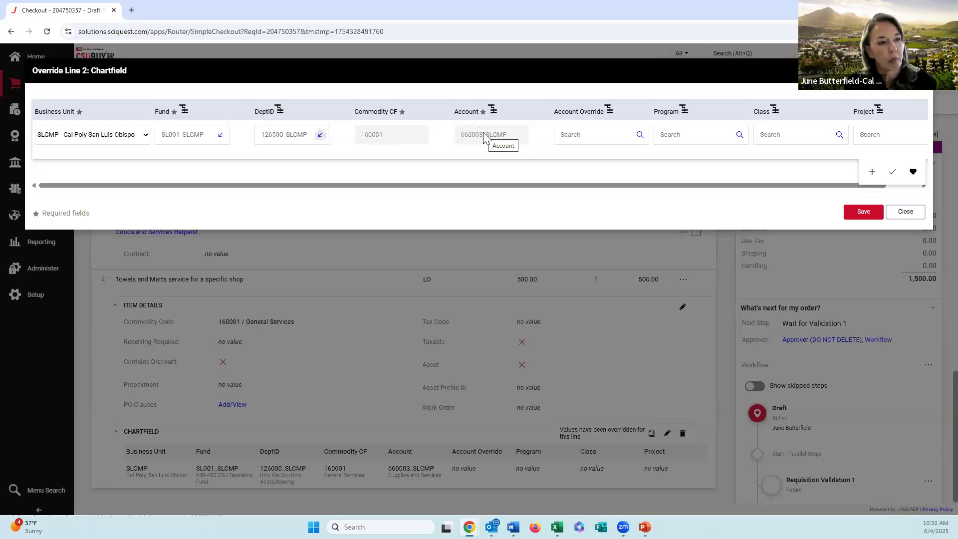
left_click(866, 220)
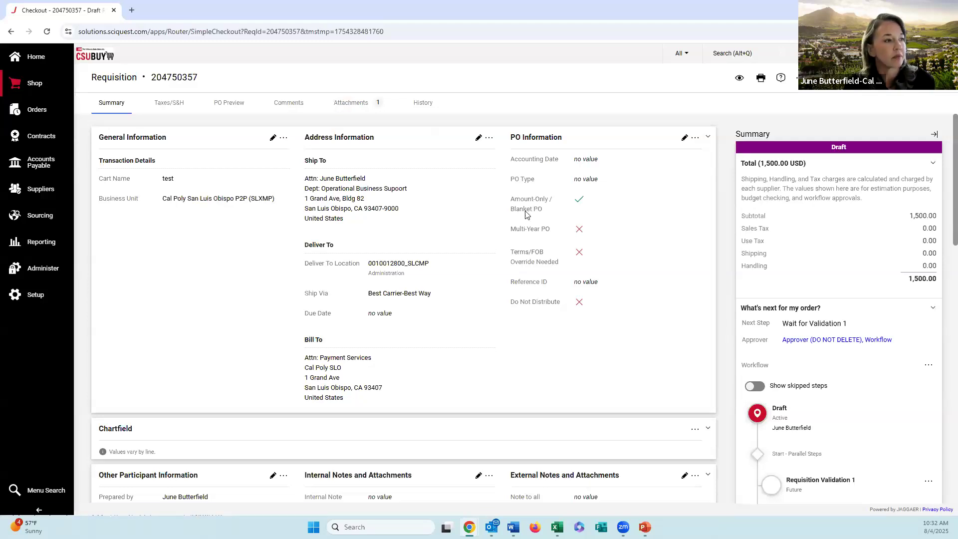
Step: Review the item details and chartfield values of both Mission Linen Supply lines in the requisition summary
scroll(507, 214, "down", 4)
scroll(505, 210, "down", 8)
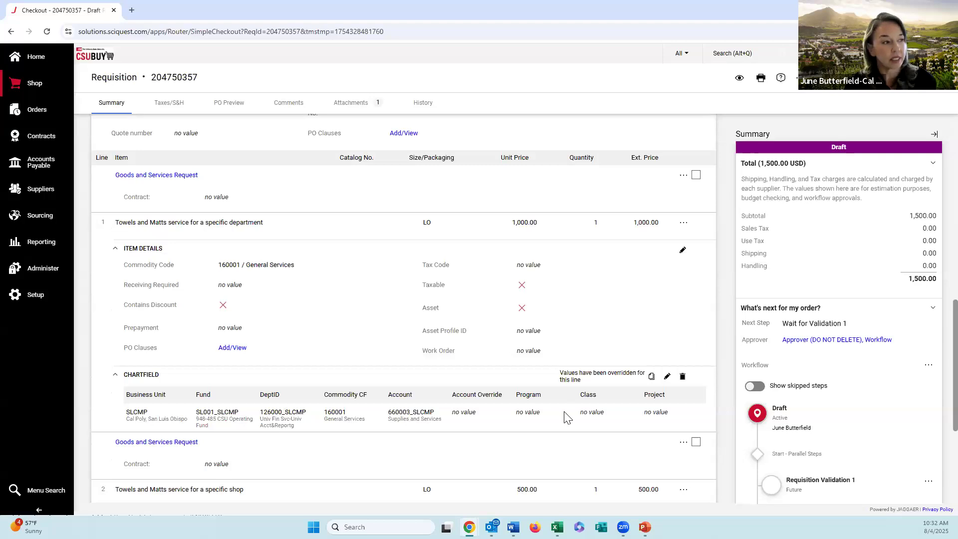
scroll(349, 374, "down", 1)
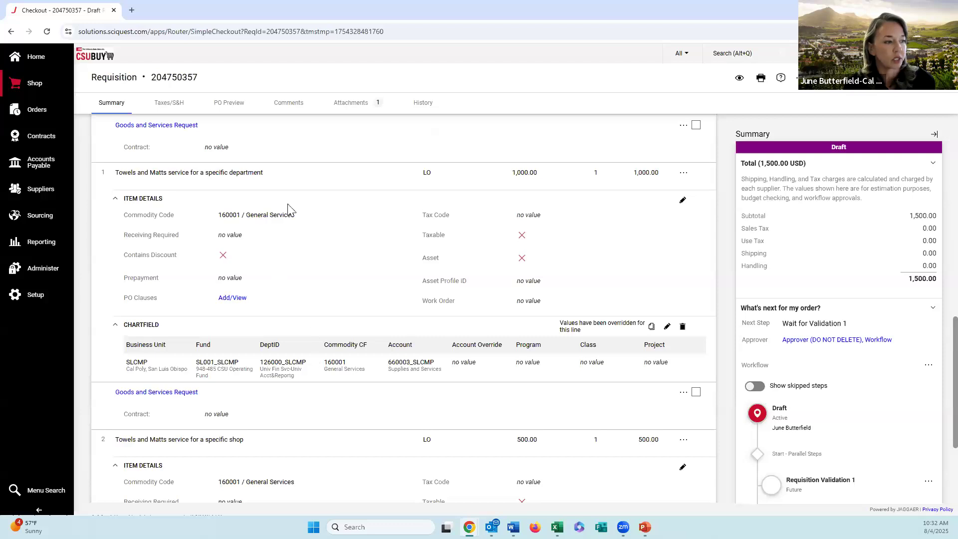
scroll(309, 342, "down", 2)
scroll(288, 351, "down", 1)
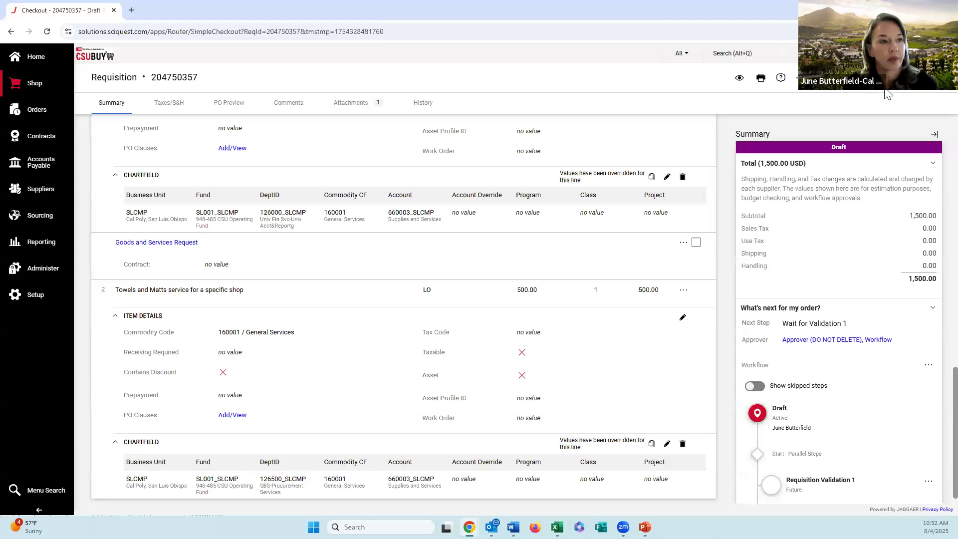
Step: Examine the draft requisition's workflow, viewing the approvers for DOA Approval - DeptID and Procurement Review, and collapse both lists
scroll(790, 283, "down", 3)
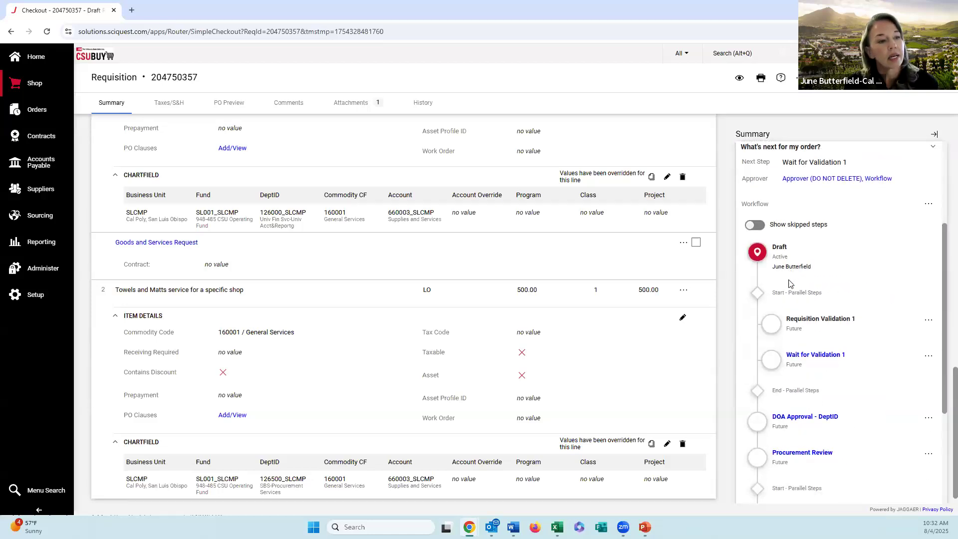
scroll(790, 283, "down", 2)
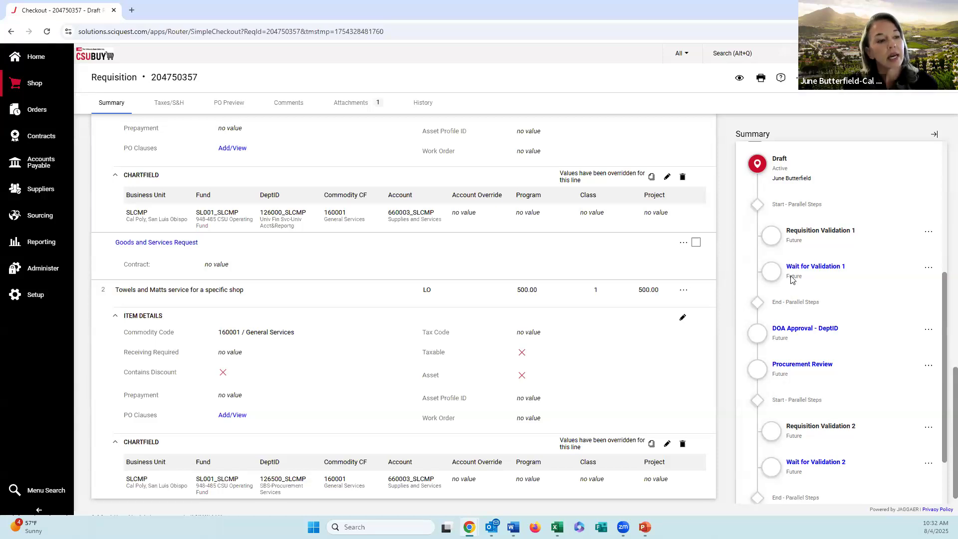
left_click(799, 333)
scroll(799, 332, "down", 1)
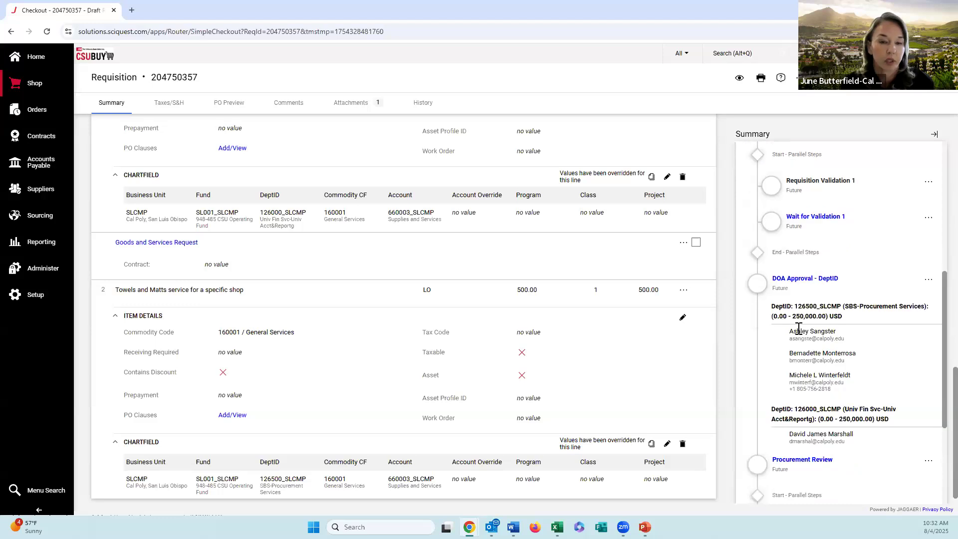
scroll(798, 329, "down", 1)
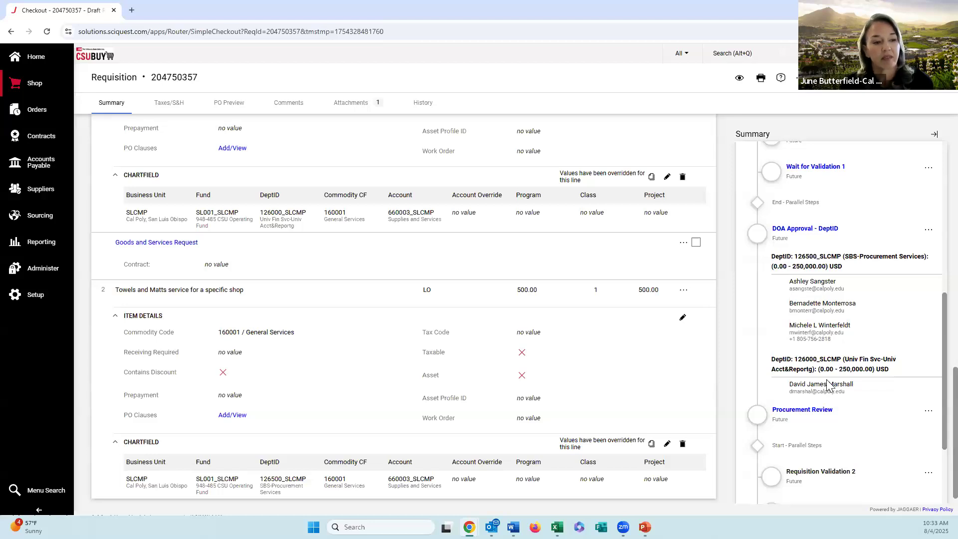
scroll(828, 386, "down", 1)
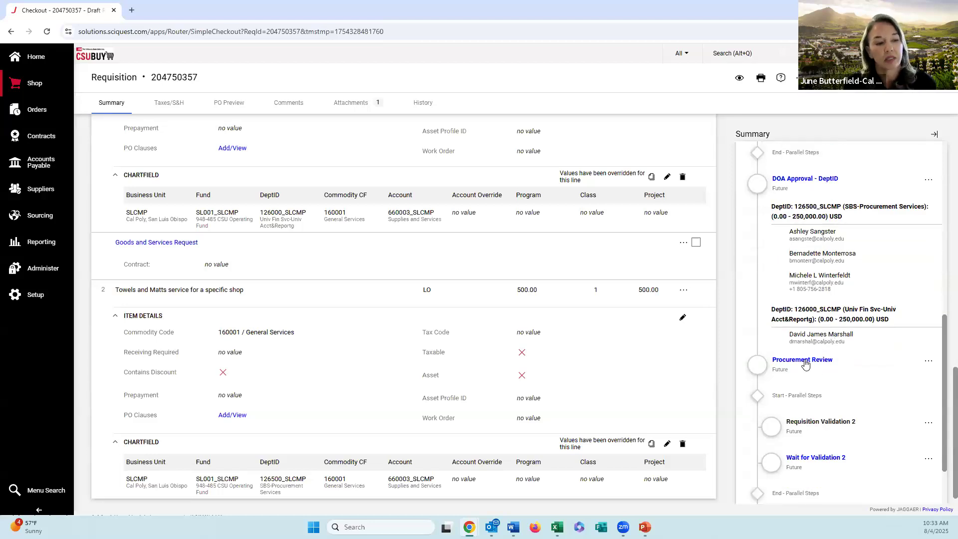
left_click(804, 361)
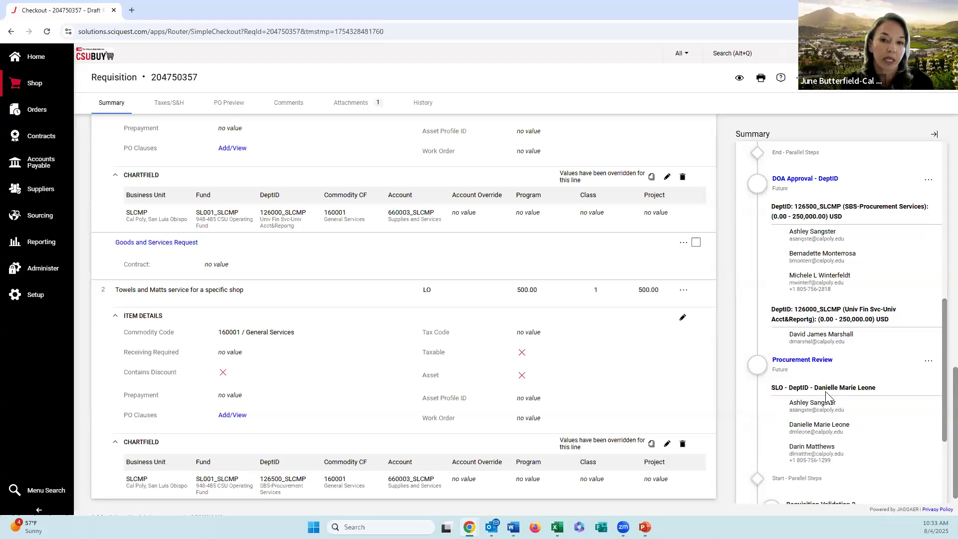
left_click(806, 363)
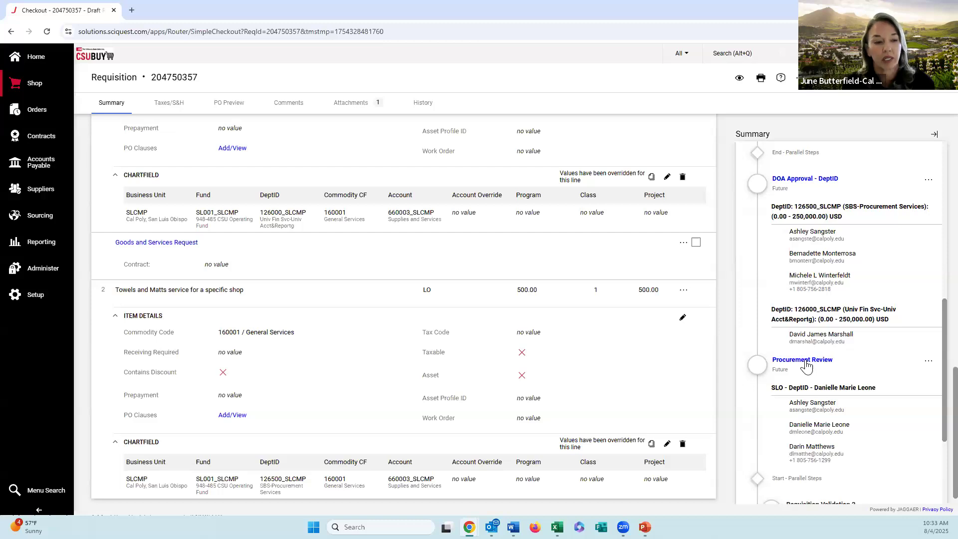
left_click(797, 181)
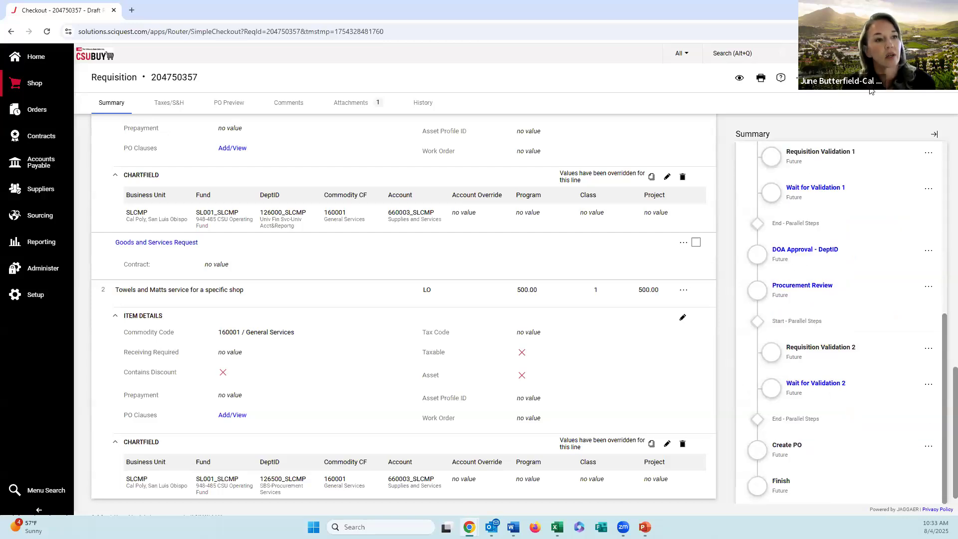
Step: Submit the Mission Linen Supply requisition and open the submitted requisition from its confirmation page
left_click(910, 87)
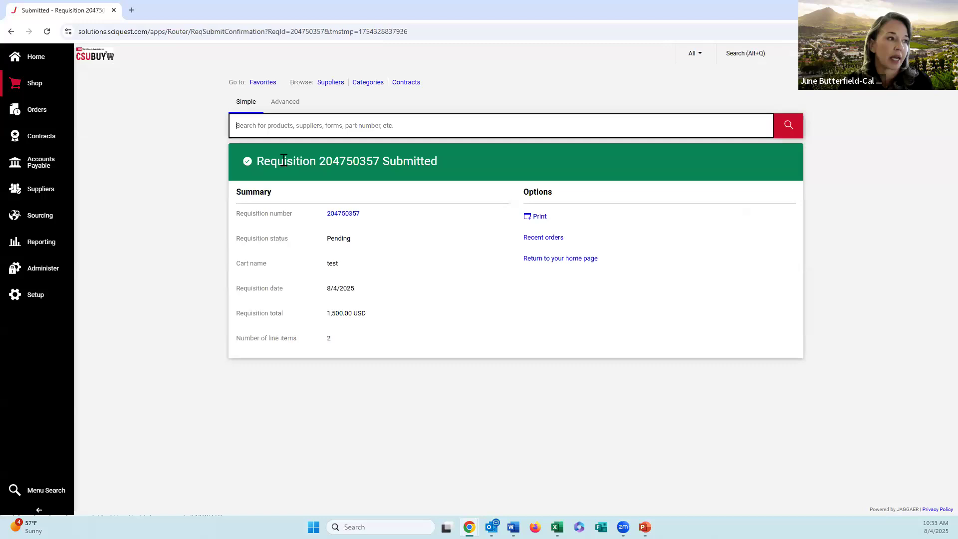
left_click(351, 216)
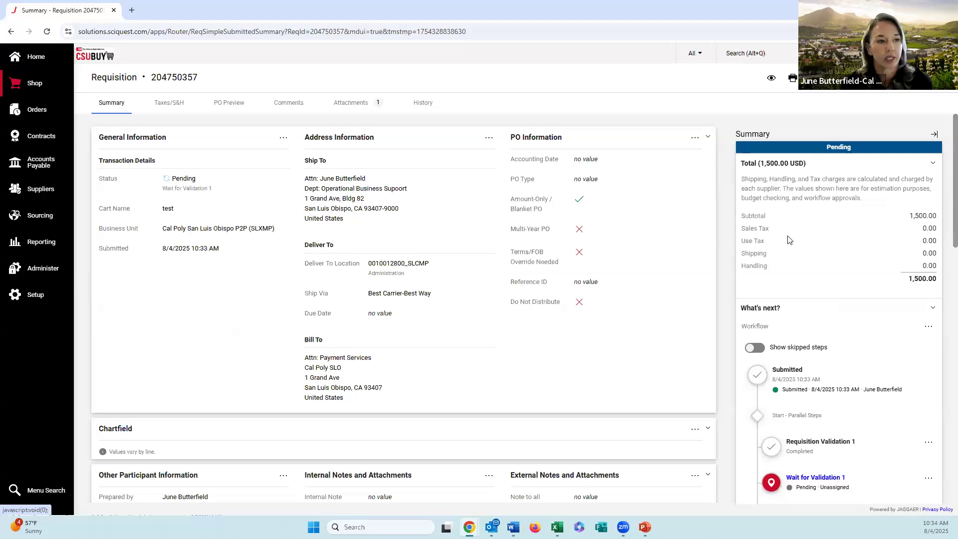
Step: Review the submitted requisition's workflow through Finish, expanding the approvers for DOA Approval - DeptID and Procurement Review
scroll(798, 272, "down", 3)
scroll(811, 288, "down", 2)
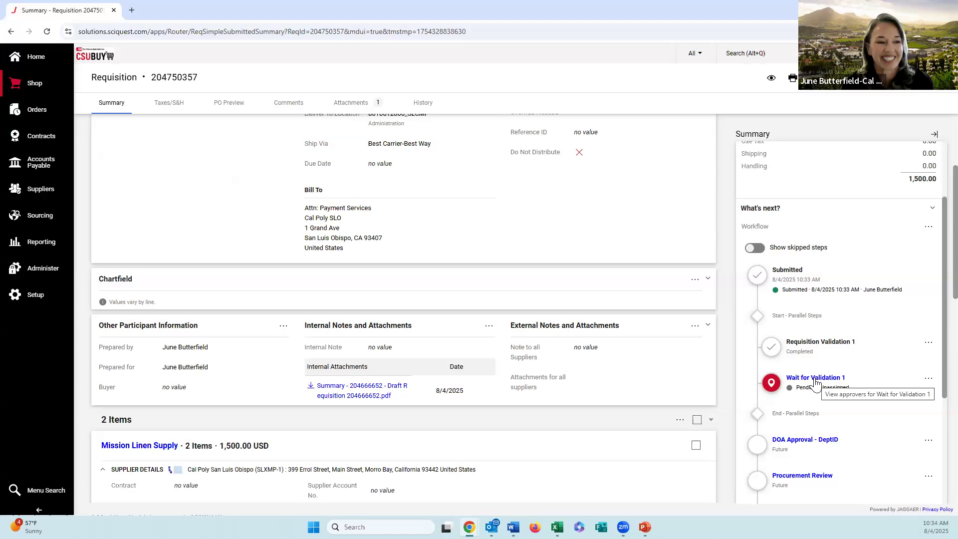
scroll(812, 379, "down", 2)
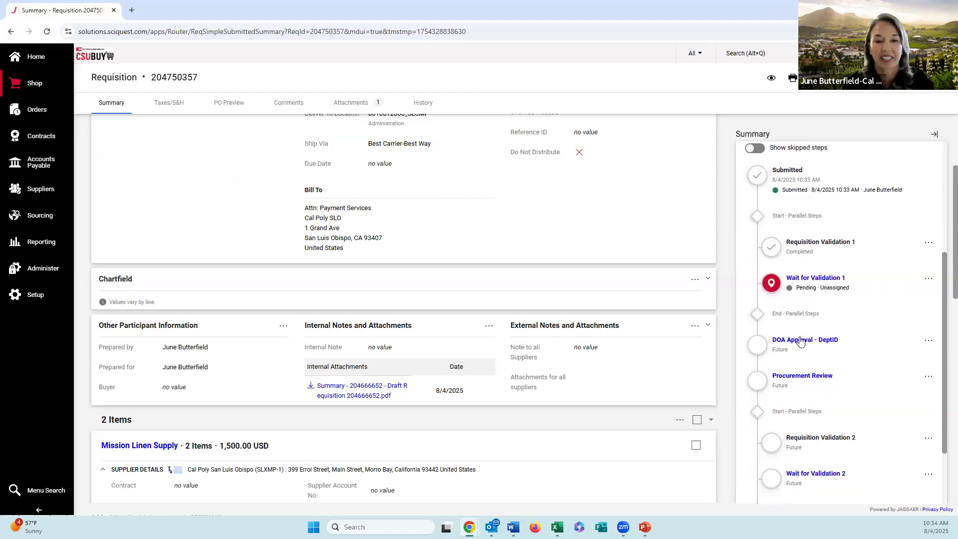
left_click(800, 341)
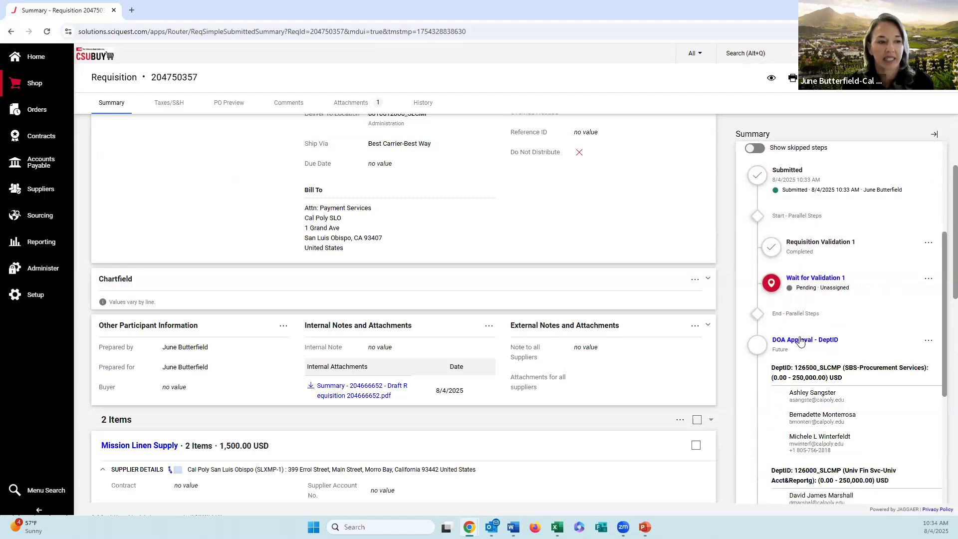
scroll(804, 345, "down", 2)
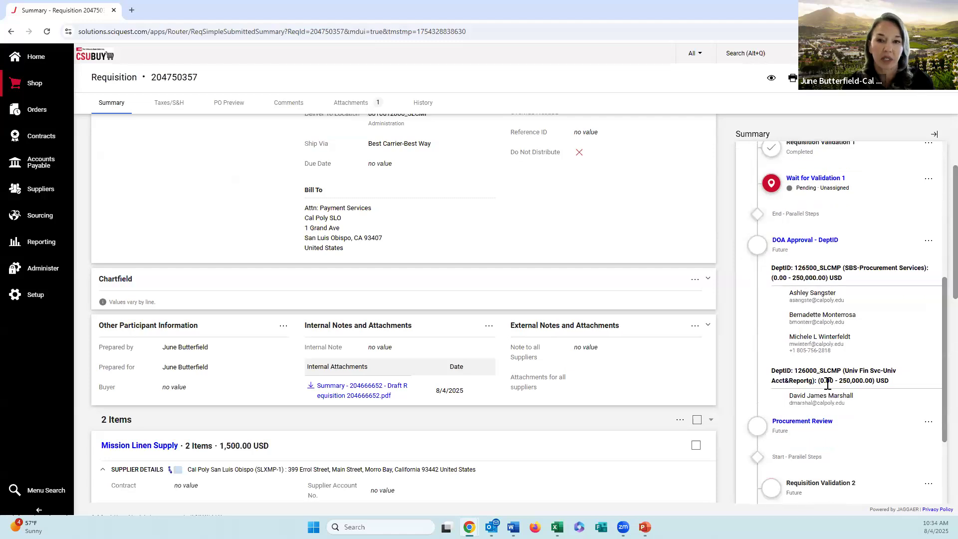
scroll(827, 383, "down", 1)
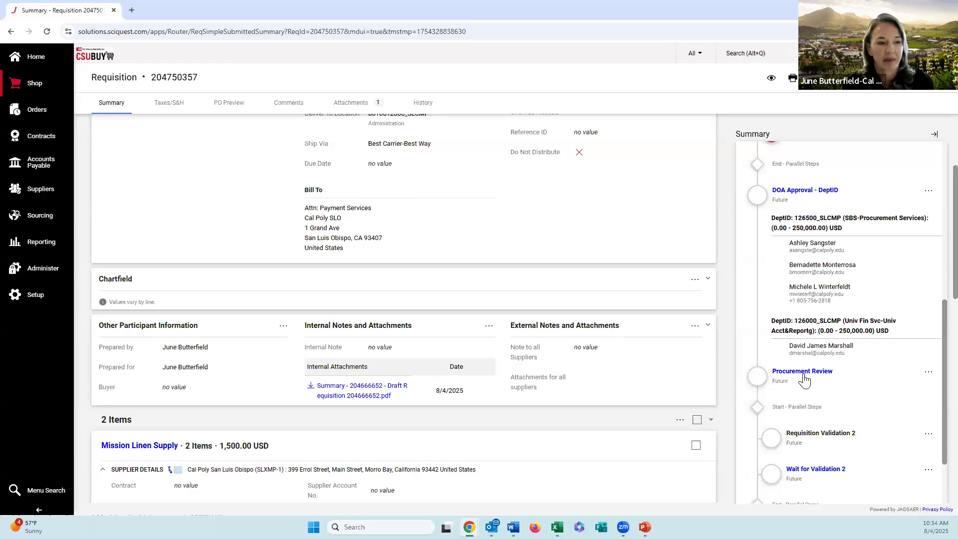
left_click(804, 374)
scroll(802, 371, "down", 3)
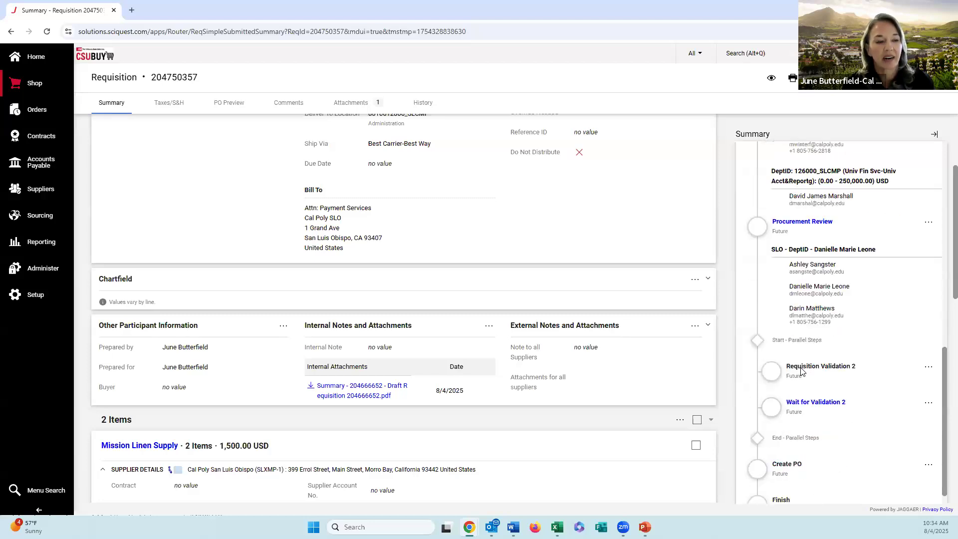
scroll(801, 372, "down", 1)
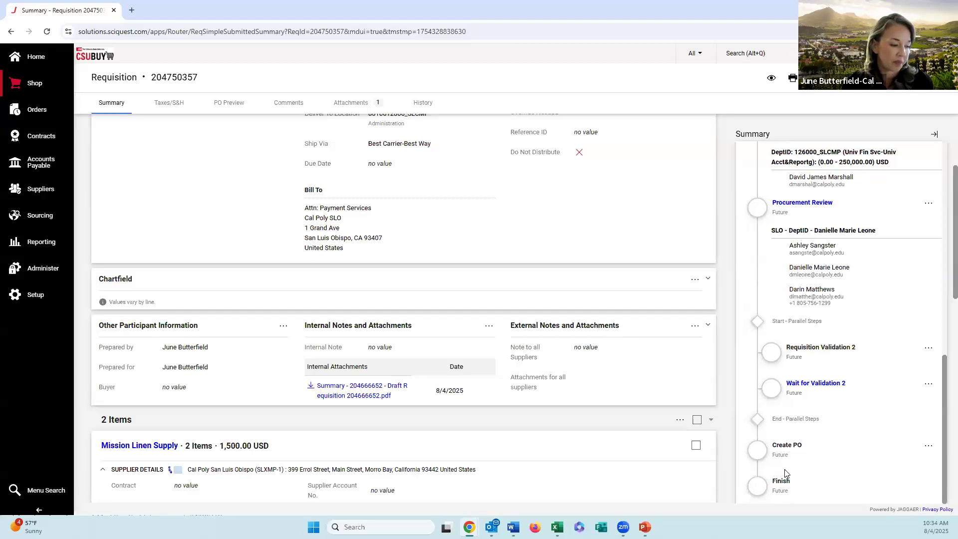
scroll(777, 408, "up", 5)
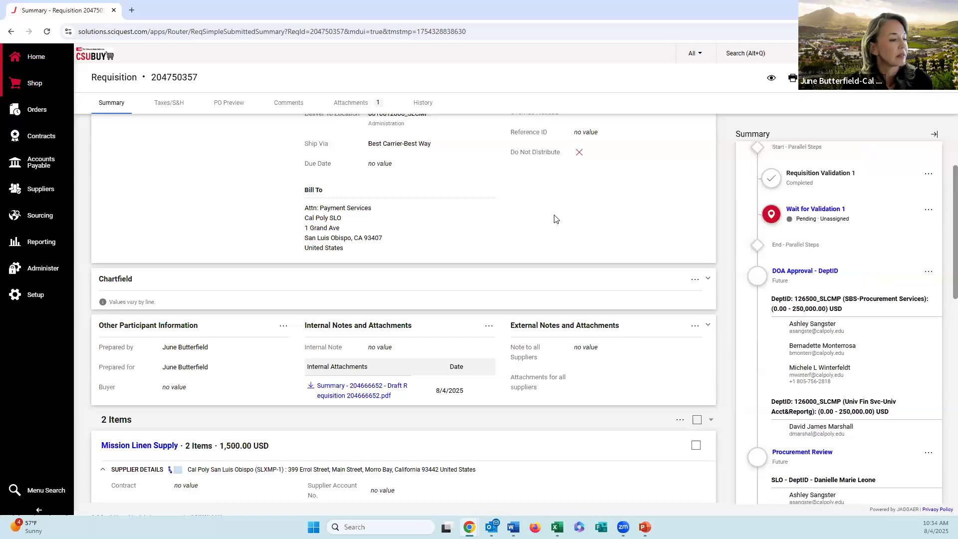
scroll(676, 224, "up", 3)
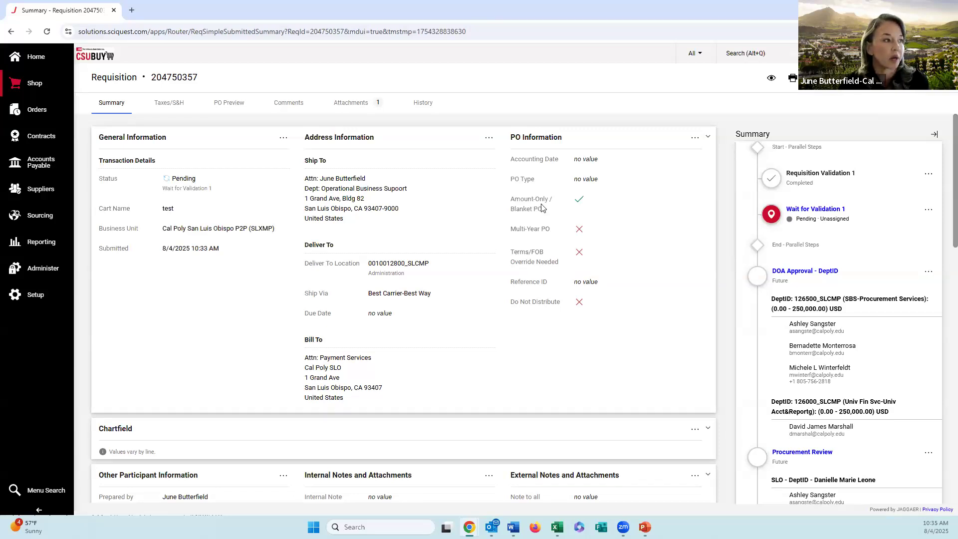
Step: Return to the Shopping Home Page and open the Hospitality Request (non-travel) form from the CSU Form Requests
left_click(38, 53)
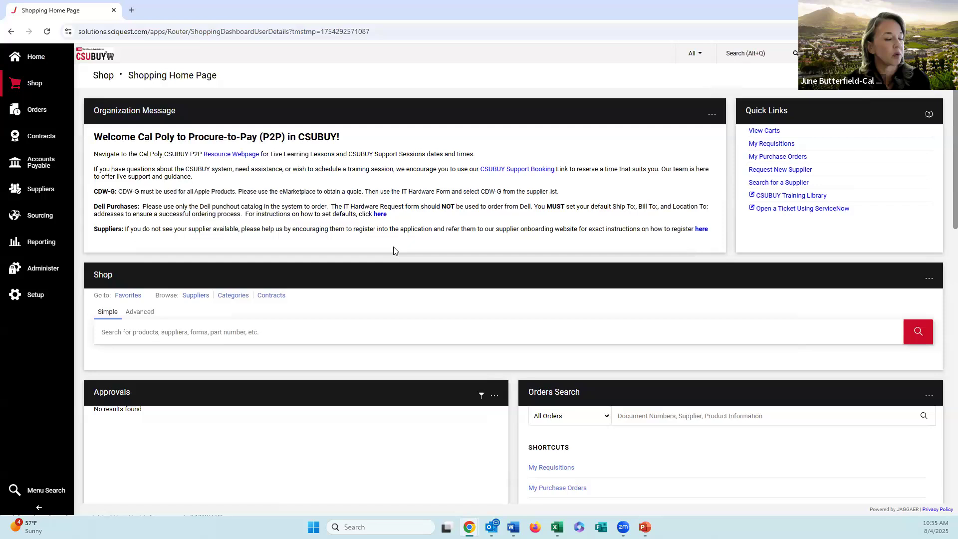
scroll(395, 250, "down", 2)
scroll(398, 253, "down", 5)
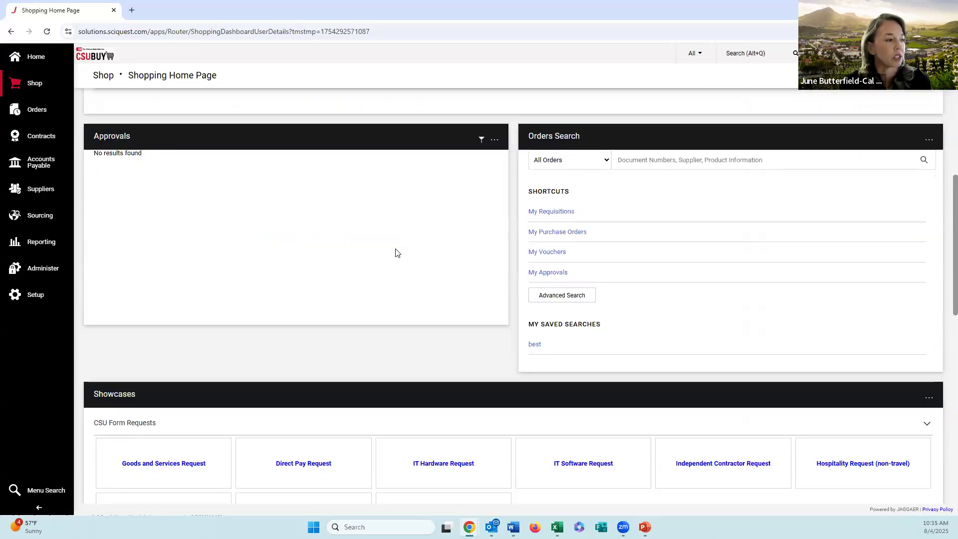
scroll(397, 253, "down", 2)
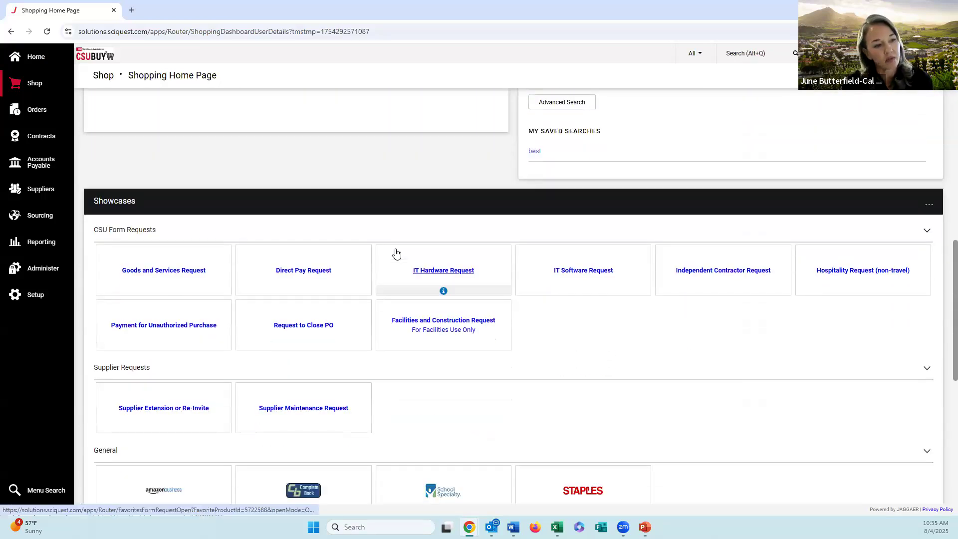
left_click(829, 272)
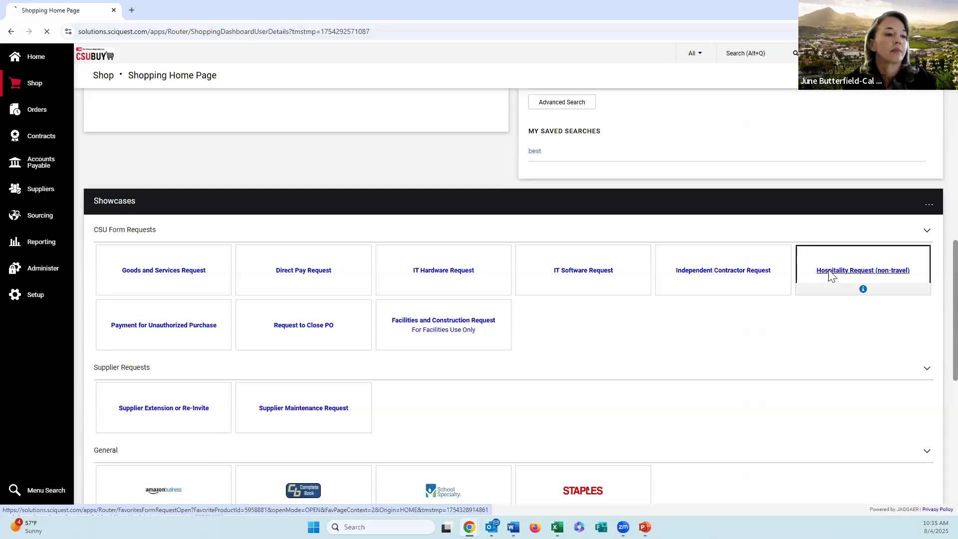
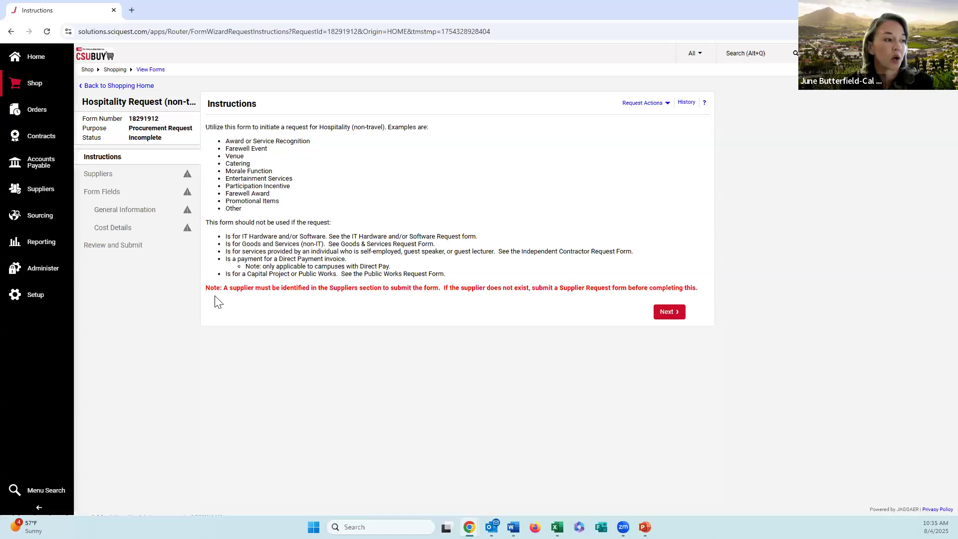
Step: Search the registered suppliers for ASI and select Associated Students Inc of California Poly as the request's supplier
left_click(667, 312)
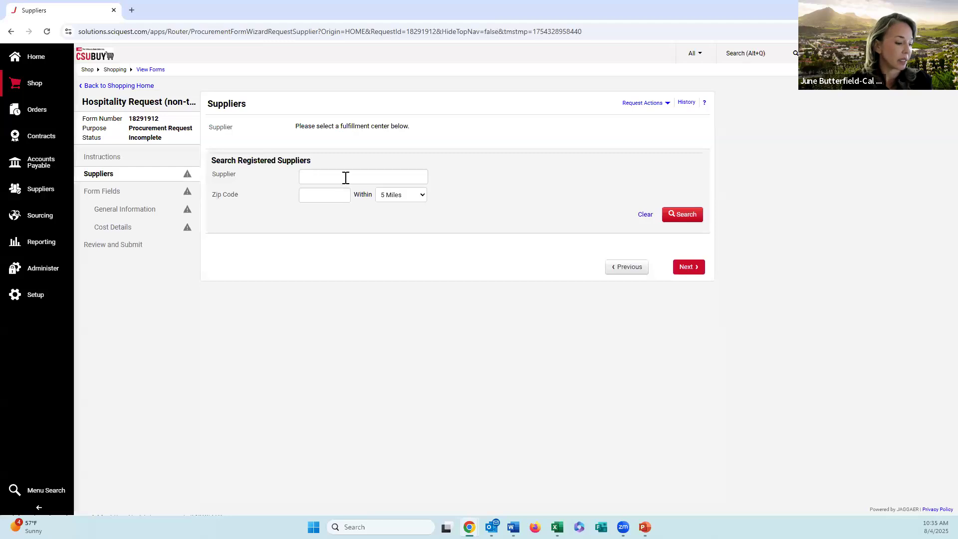
left_click(346, 178)
type("ASI")
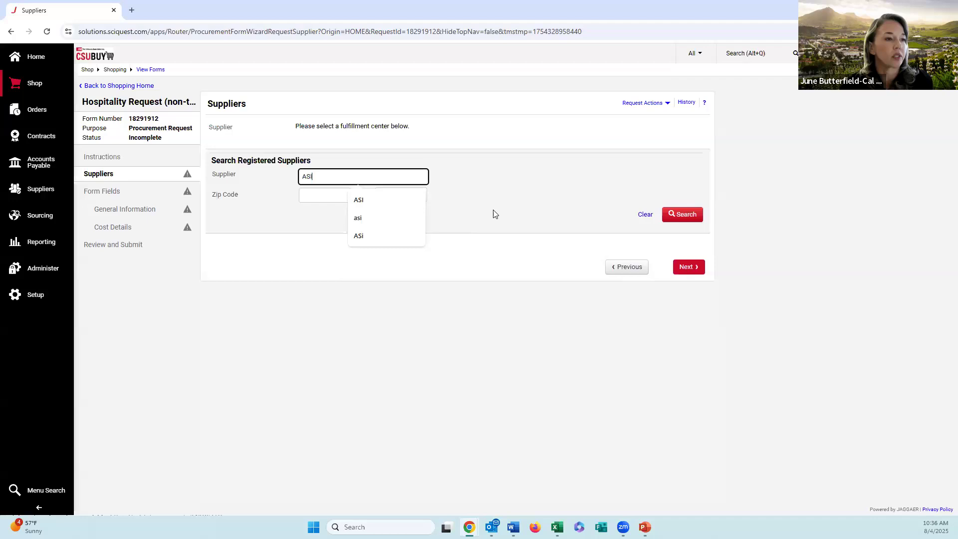
left_click(668, 215)
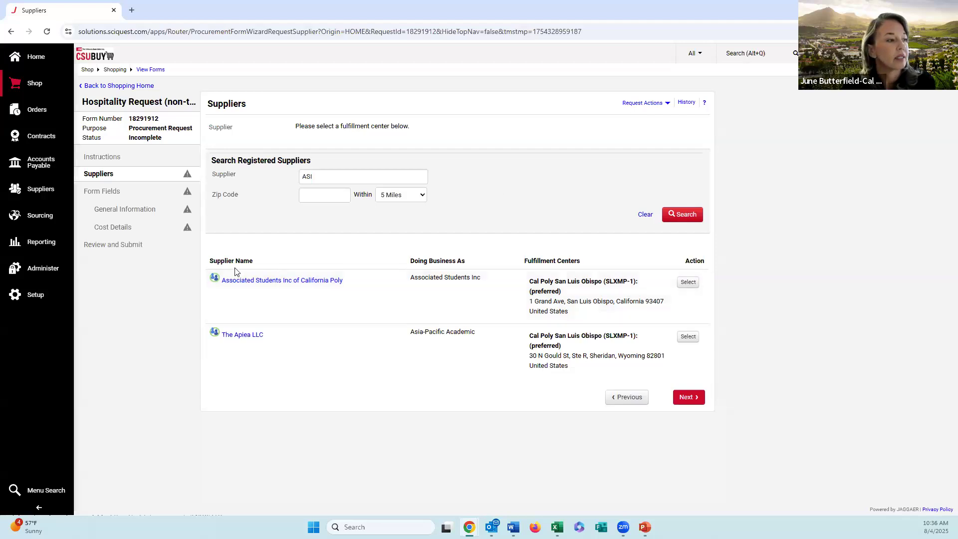
left_click(688, 283)
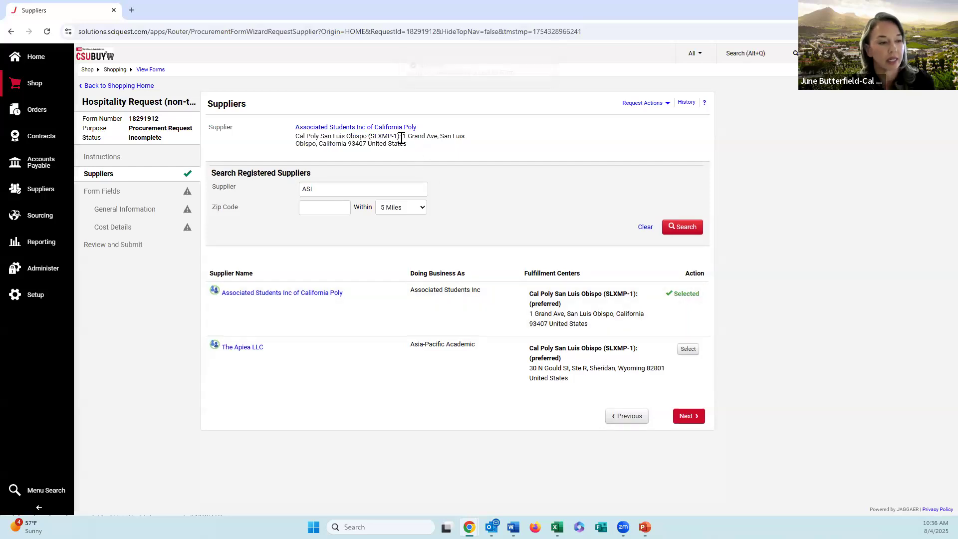
Step: Continue to General Information and set the hospitality request type to Awards and the event type to Award or Service Recognition
left_click(697, 416)
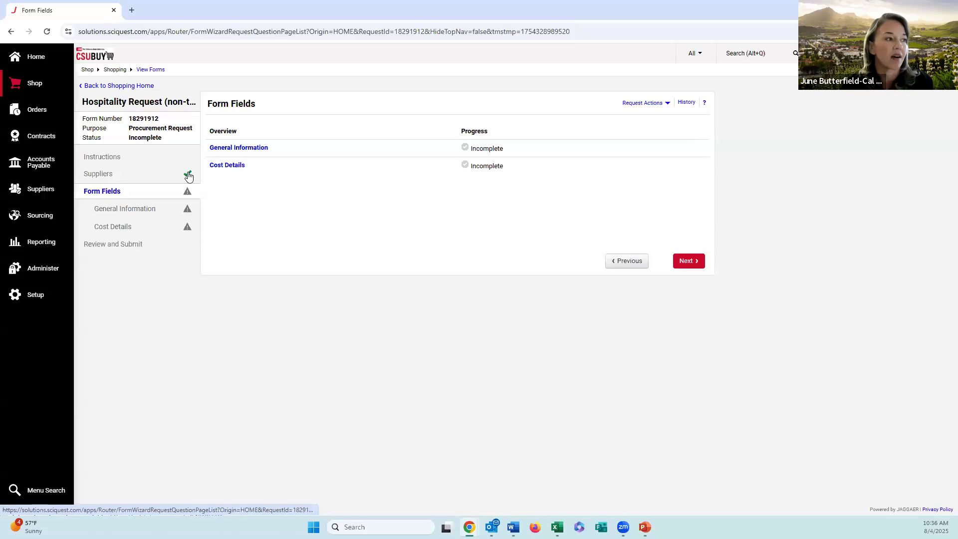
left_click(688, 263)
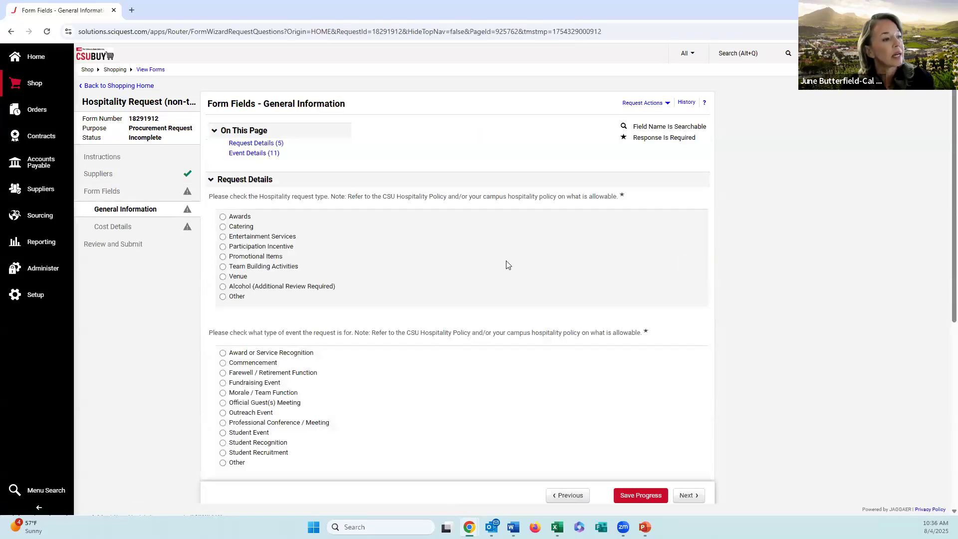
scroll(508, 263, "down", 1)
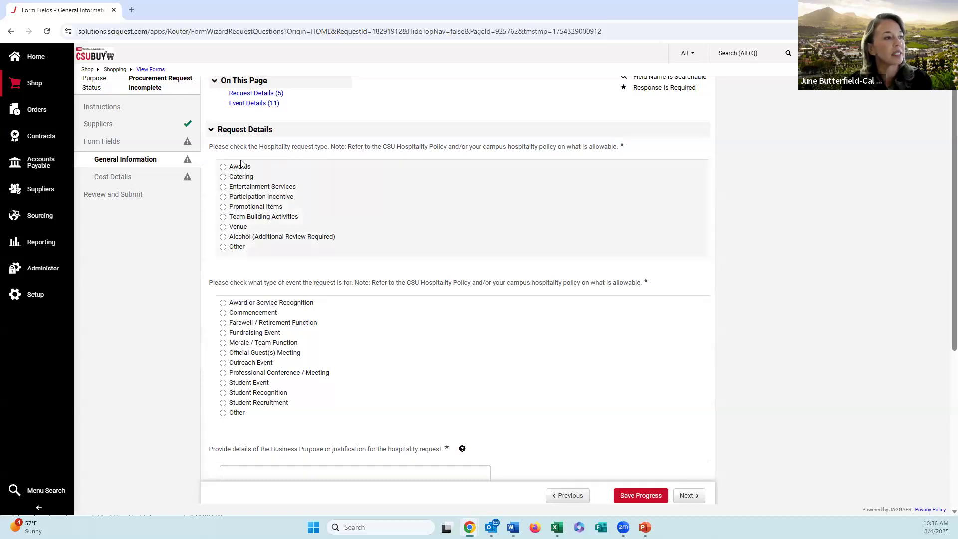
left_click(223, 168)
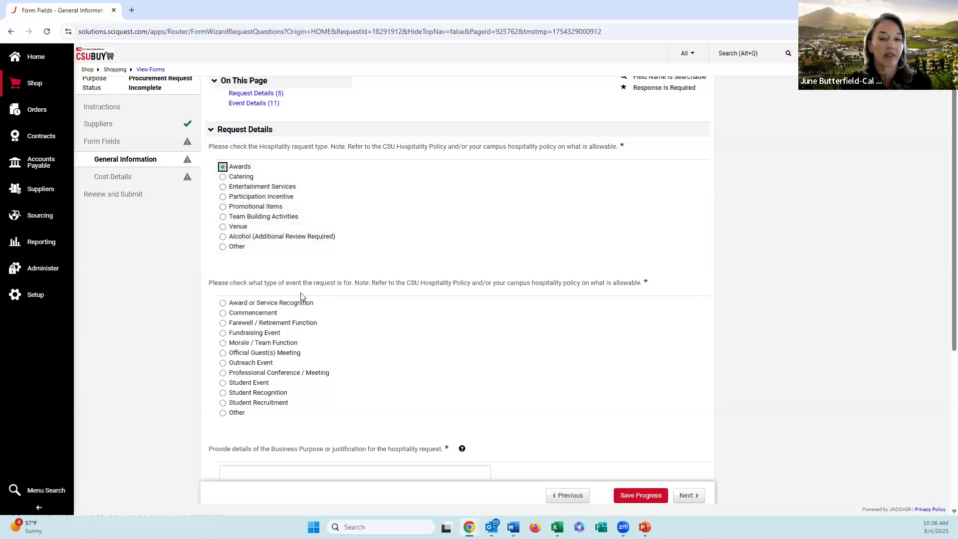
left_click(224, 305)
Step: Fill in the business purpose with the "CSUBUY Core Team Service Awards Ceremony and Service Recognition" justification copied from the Word document, including its note on details for Approvers
scroll(415, 313, "down", 3)
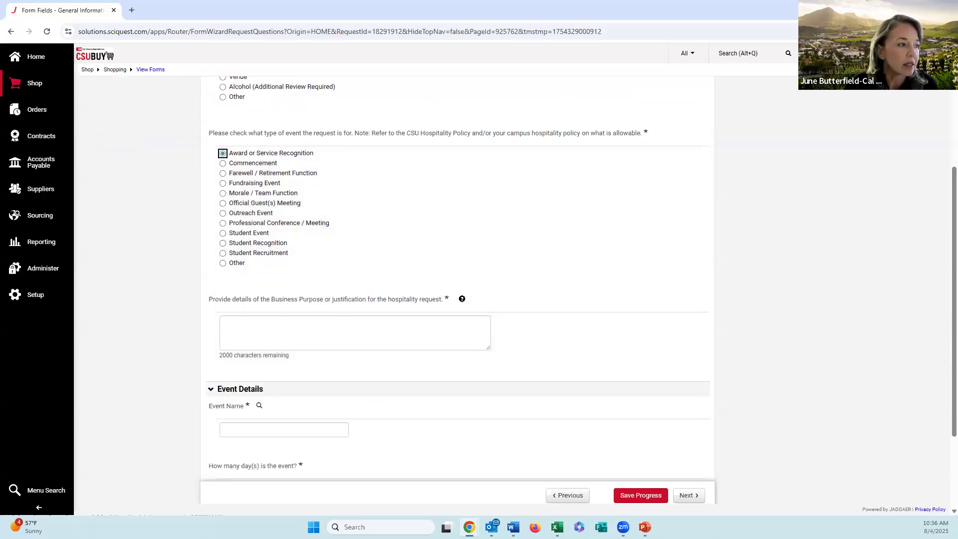
key("alt+Tab")
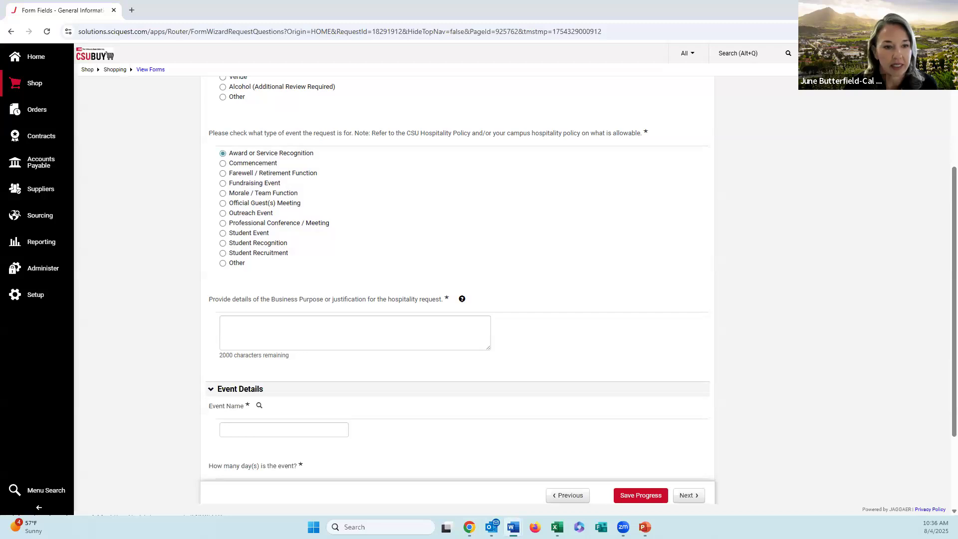
left_click(364, 347)
type("CSUBUY Core Team Service Awards Ceremony and Service Recognition. Add as many details as possible to allow Approvers in the workflow to review what the event is for.")
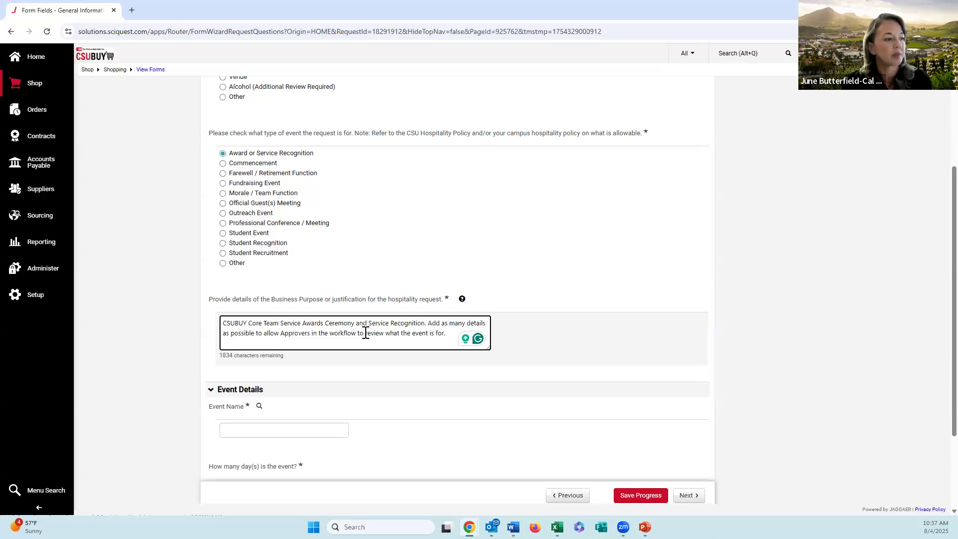
Step: Enter the event name "CSUBUY Core Team Service Awards Ceremony and Service Recognition", copied from the Word document
scroll(365, 333, "down", 3)
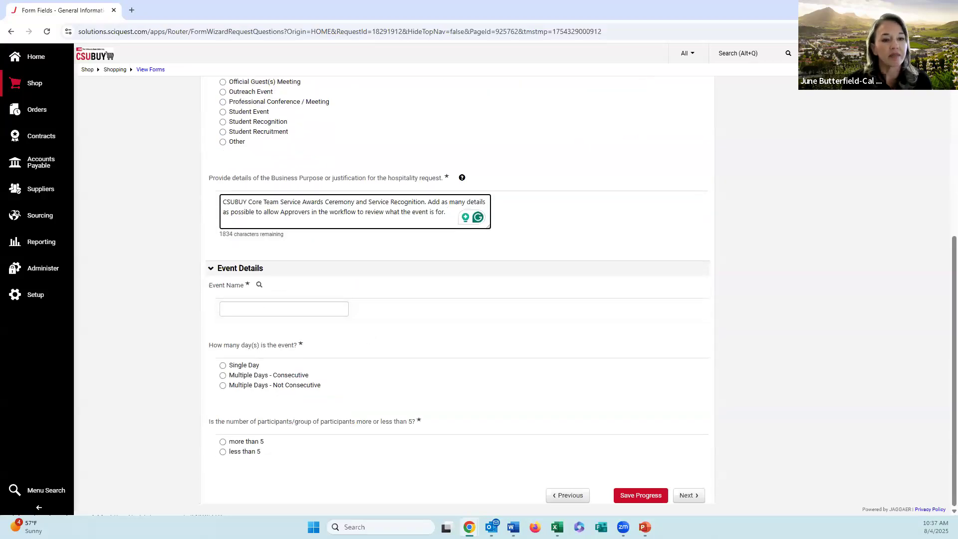
key("alt+Tab")
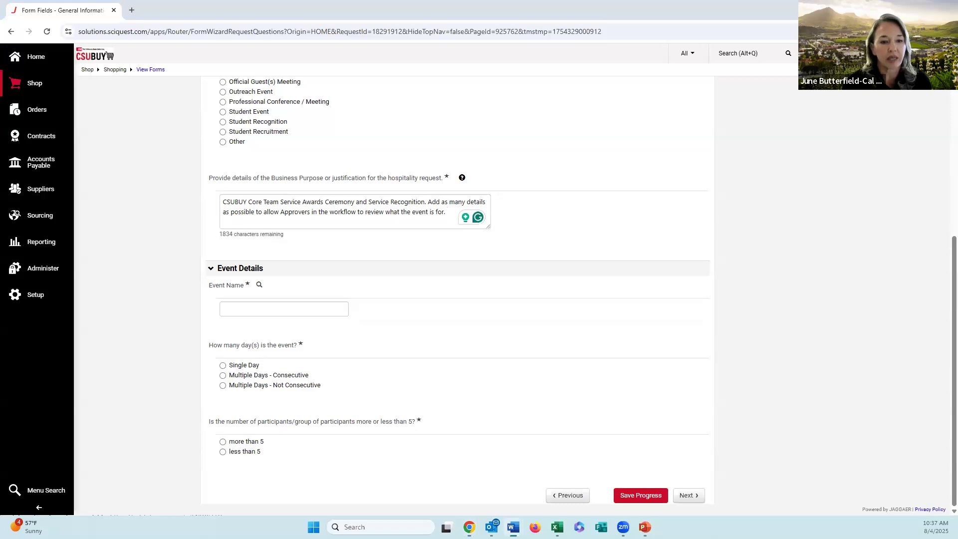
left_click(300, 308)
type("CSUBUY Core Team Service Awards Ceremony and Service Recognition")
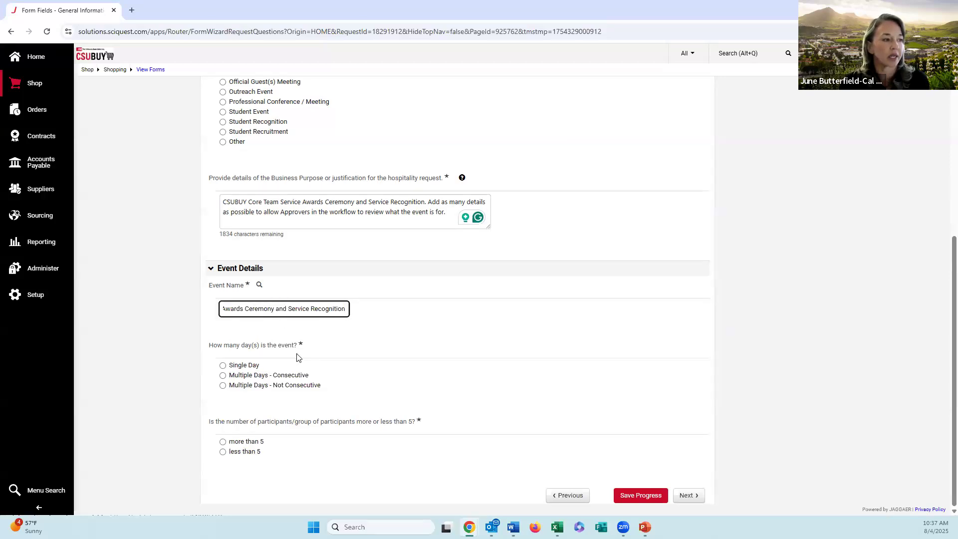
Step: Make the event a Single Day event with the event date 09/02/2025
left_click(245, 366)
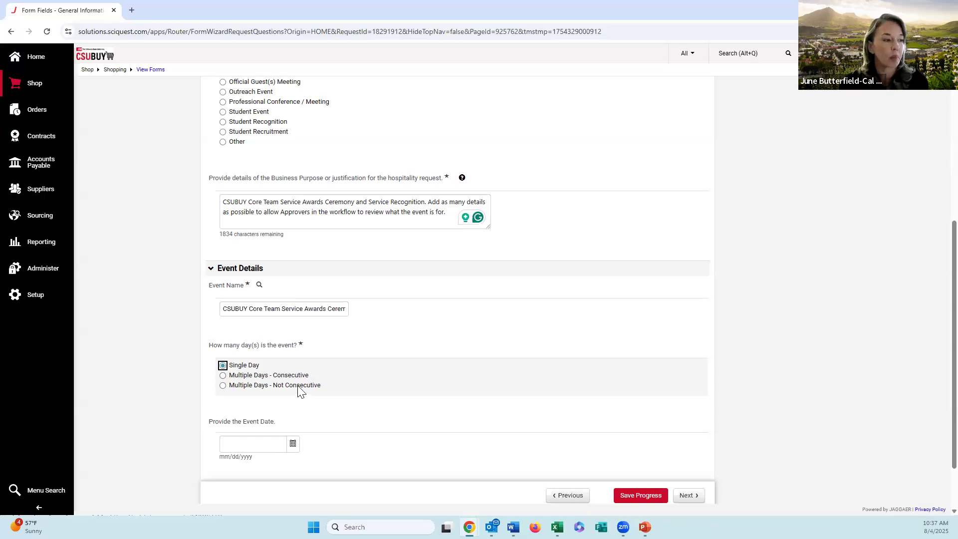
scroll(300, 392, "down", 2)
left_click(293, 374)
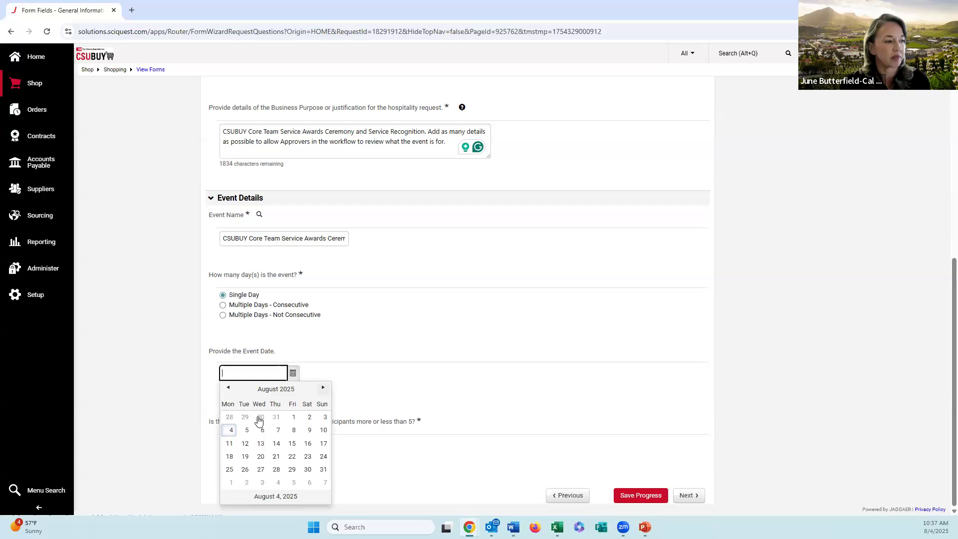
left_click(324, 390)
left_click(245, 432)
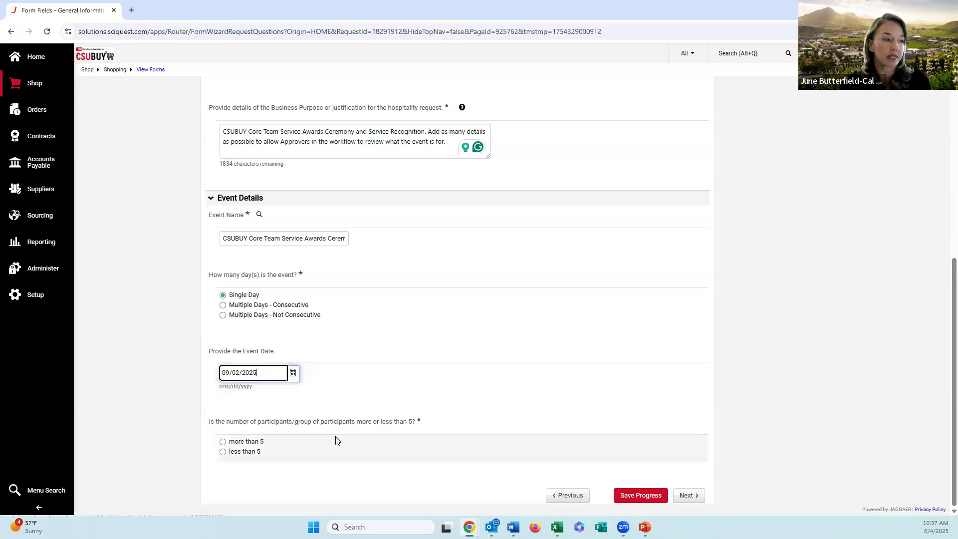
Step: Try less than 5 participants, change the answer to more than 5, and tick the participant file upload as an internal attachment on the Requisition
left_click(222, 451)
scroll(353, 404, "down", 2)
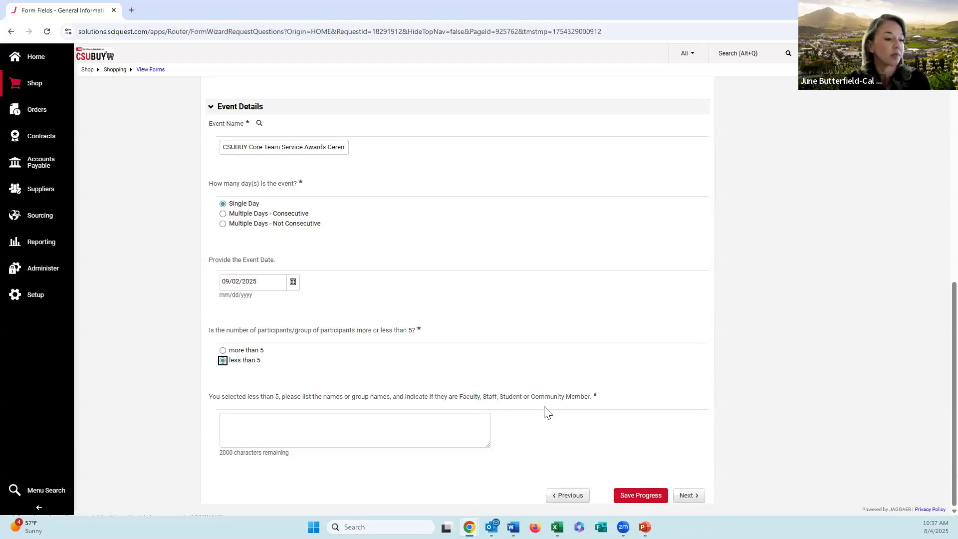
left_click(223, 351)
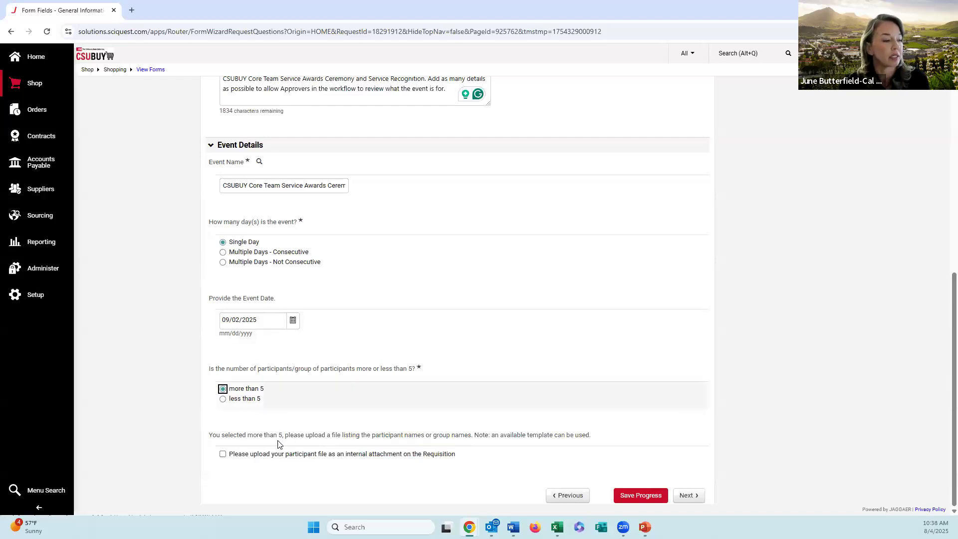
left_click(222, 456)
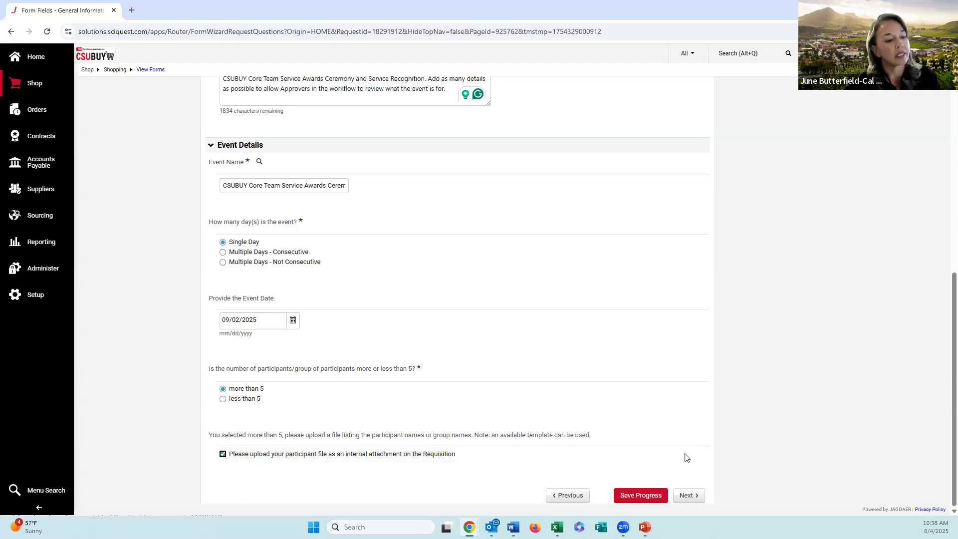
Step: In Cost Details, answer Yes to having documentation to attach and enter unit price 302, quantity 1 and unit of measure EA - Each
left_click(693, 495)
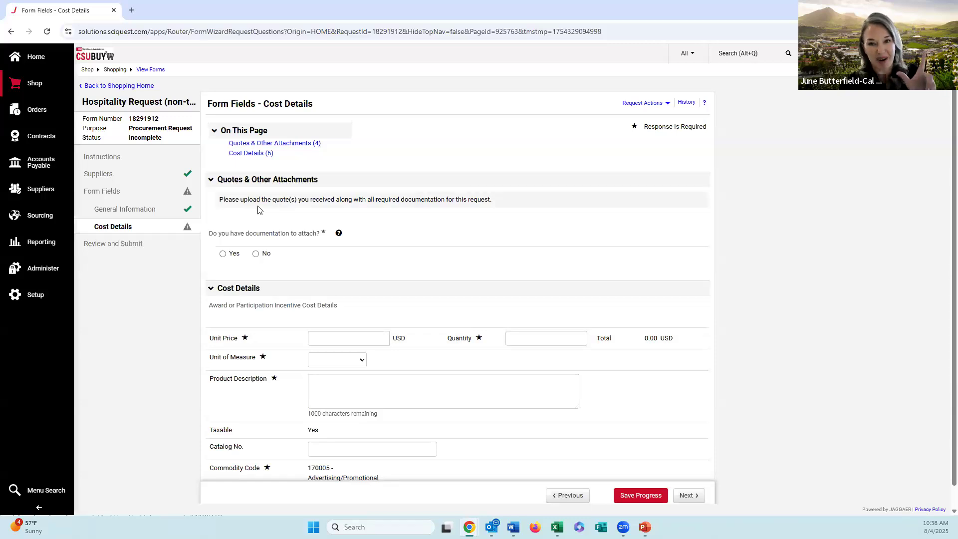
left_click(223, 254)
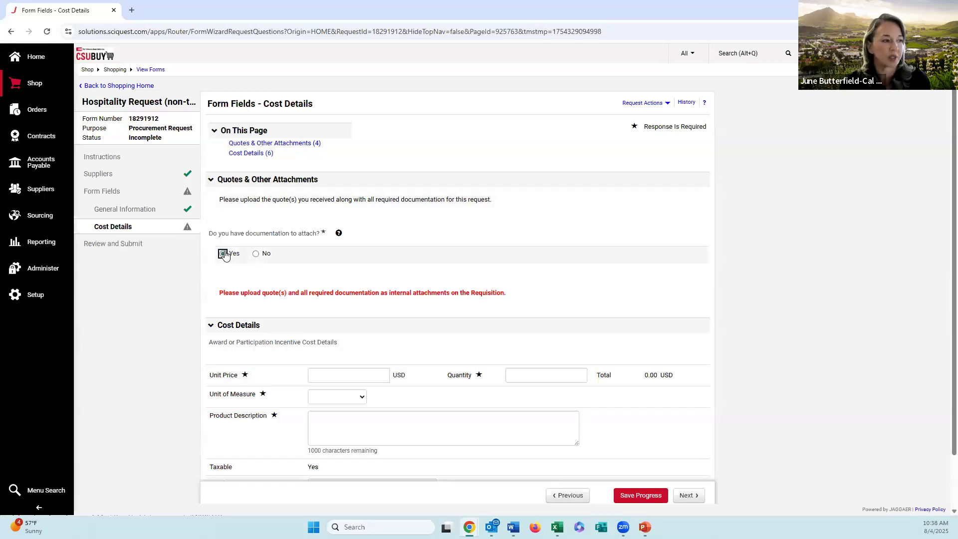
scroll(239, 267, "down", 1)
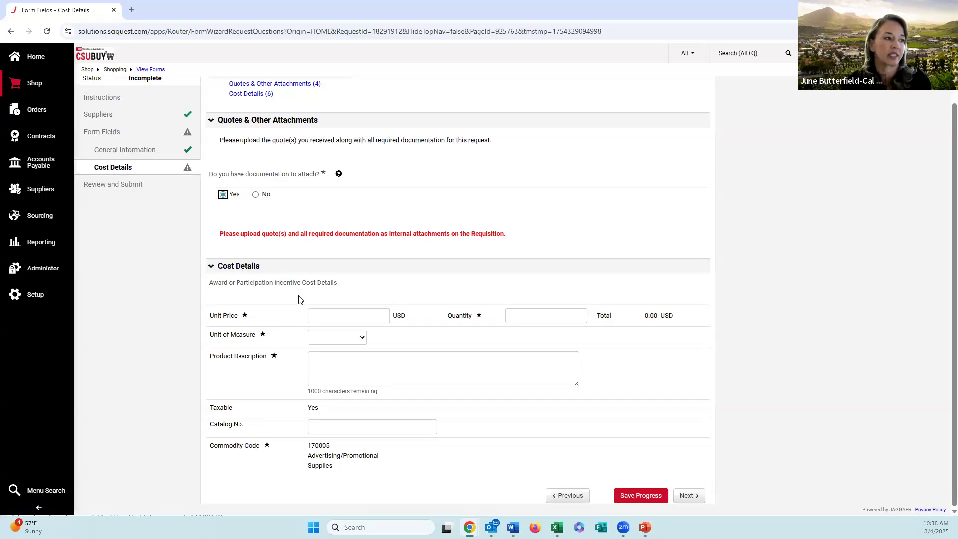
left_click(329, 315)
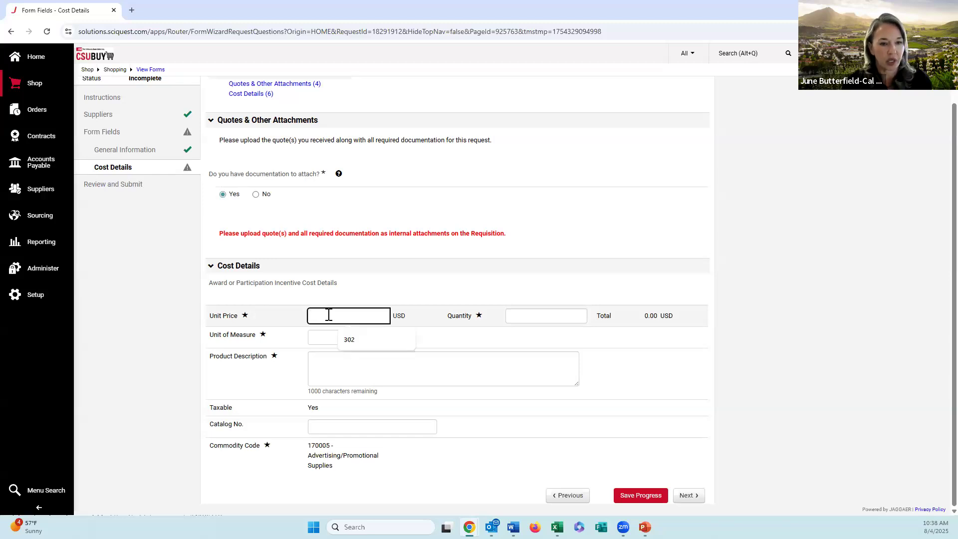
type("302")
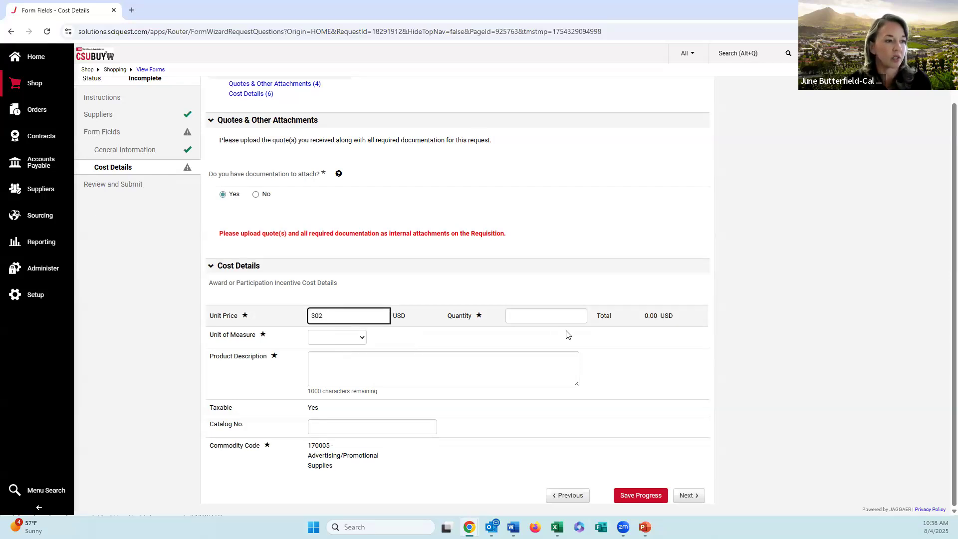
left_click(545, 311)
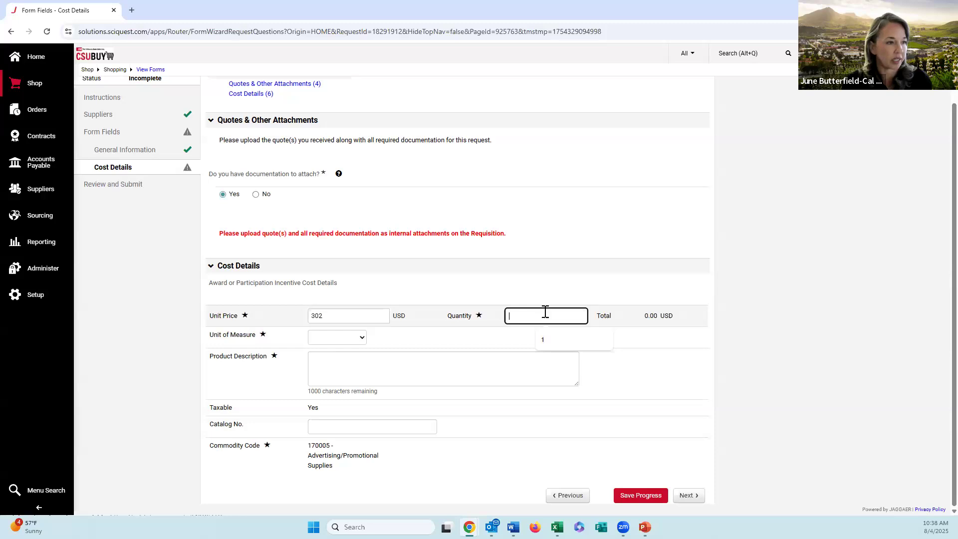
left_click(330, 339)
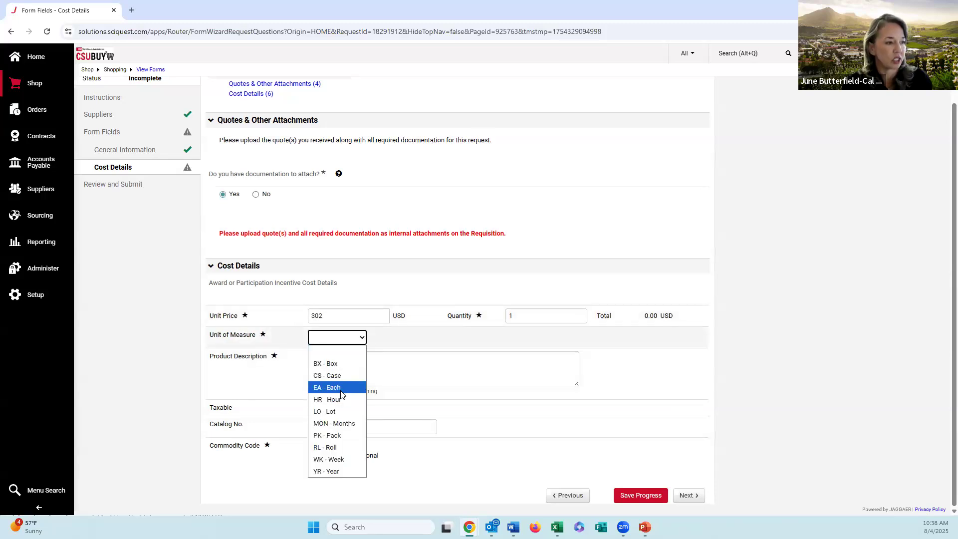
left_click(340, 388)
Step: Fill in the product description from Word: "Reservation of room 220 in UU and microphone rental- September 2nd, 2025. CSUBUY Core Team Service Recognition"
key("alt+Tab")
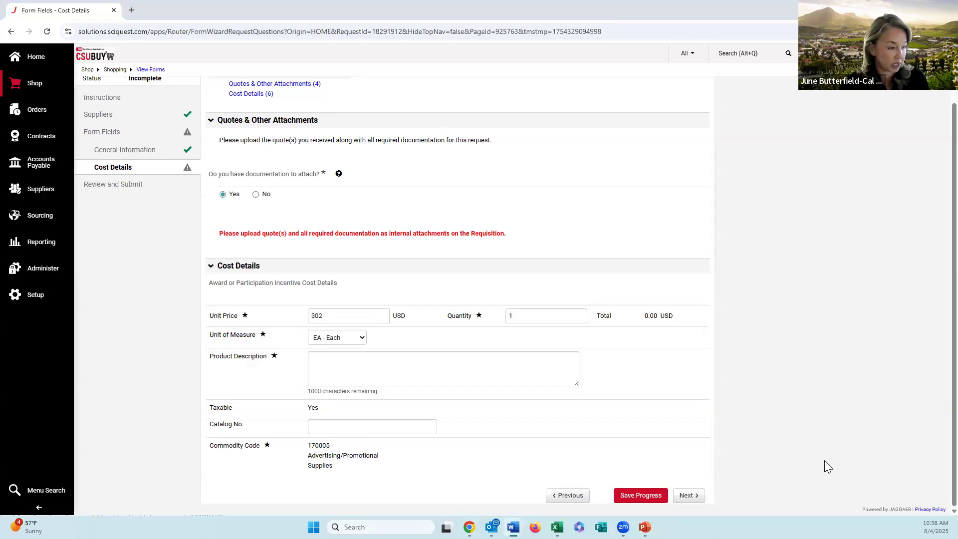
left_click(516, 376)
type("Reservation of room 220 in UU and microphone rental- September 2nd, 2025. CSUBUY Core Team Service Recognition")
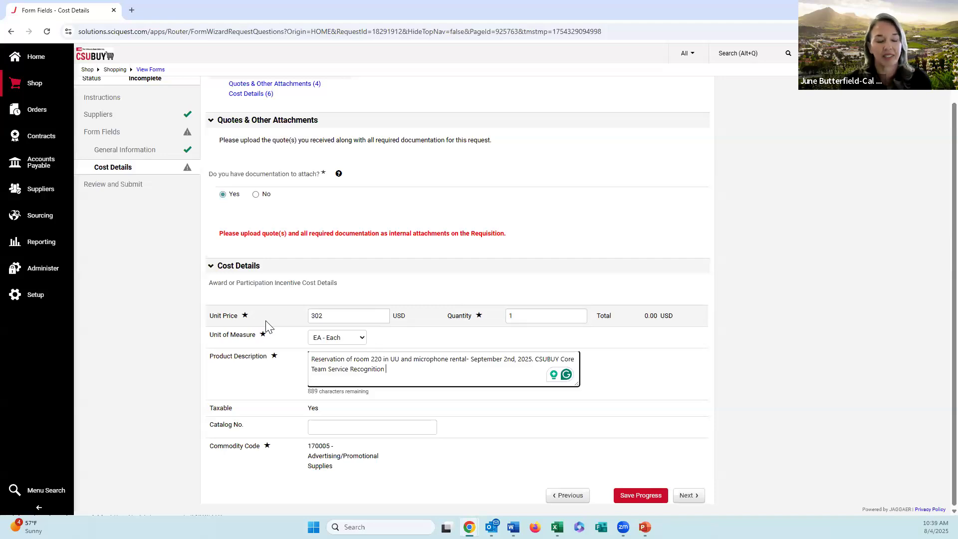
Step: Continue to Review and Submit and save the hospitality request with Save to Cart and Add Another
left_click(695, 496)
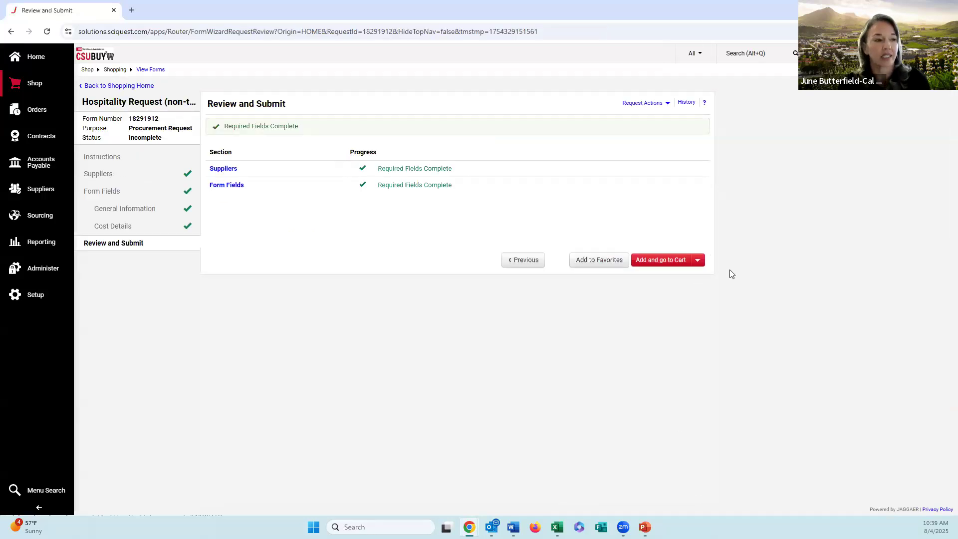
left_click(698, 261)
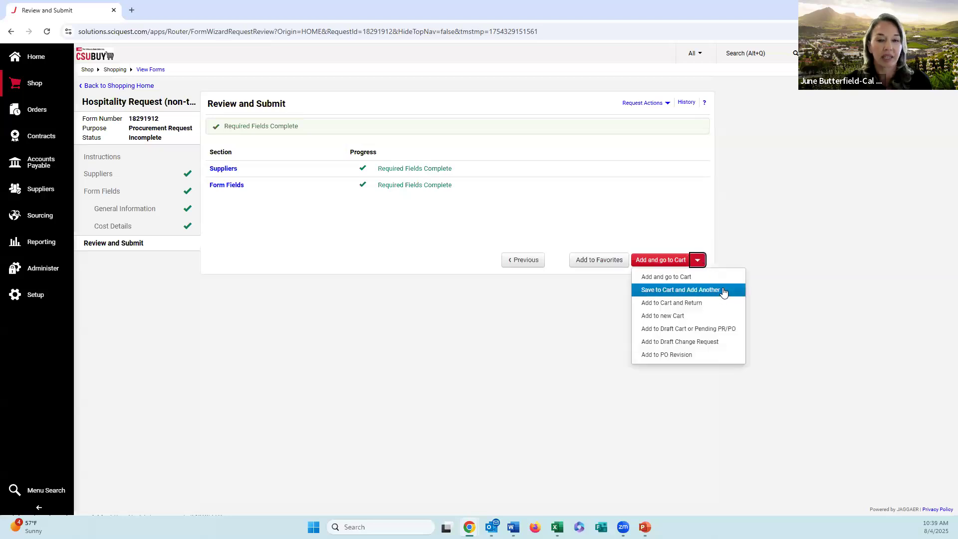
left_click(723, 291)
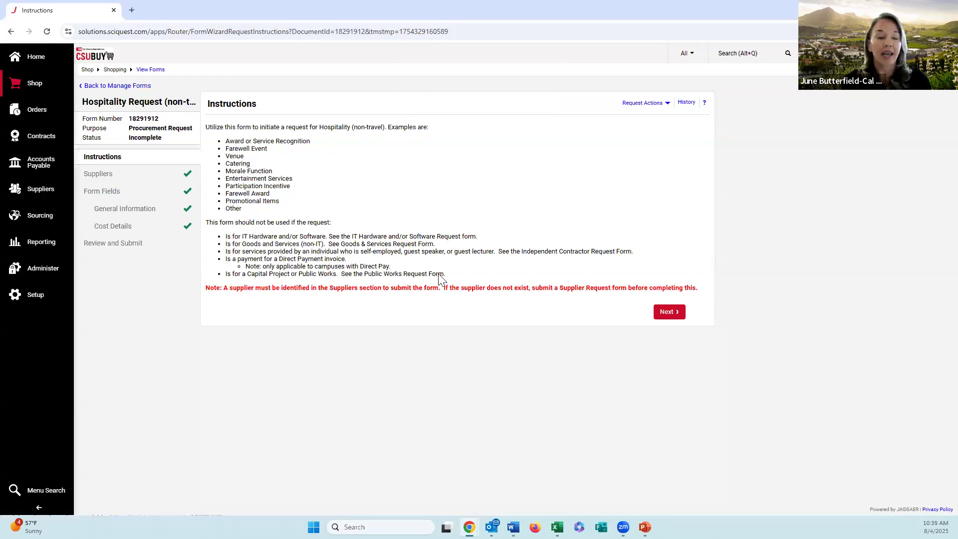
Step: In the additional request's Cost Details, set the unit price to 20 and replace the product description with "test"
left_click(130, 230)
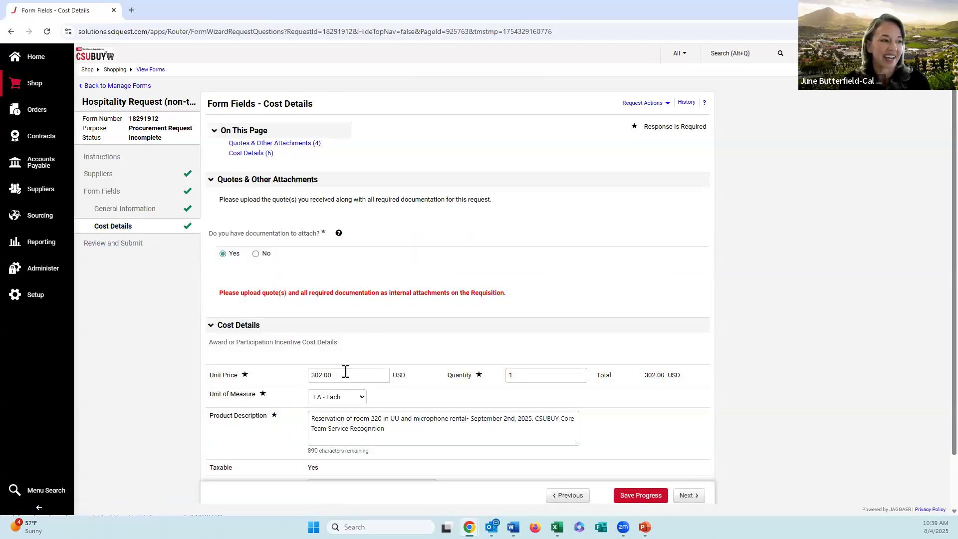
left_click(325, 375)
type("20")
left_click_drag(410, 436, 263, 420)
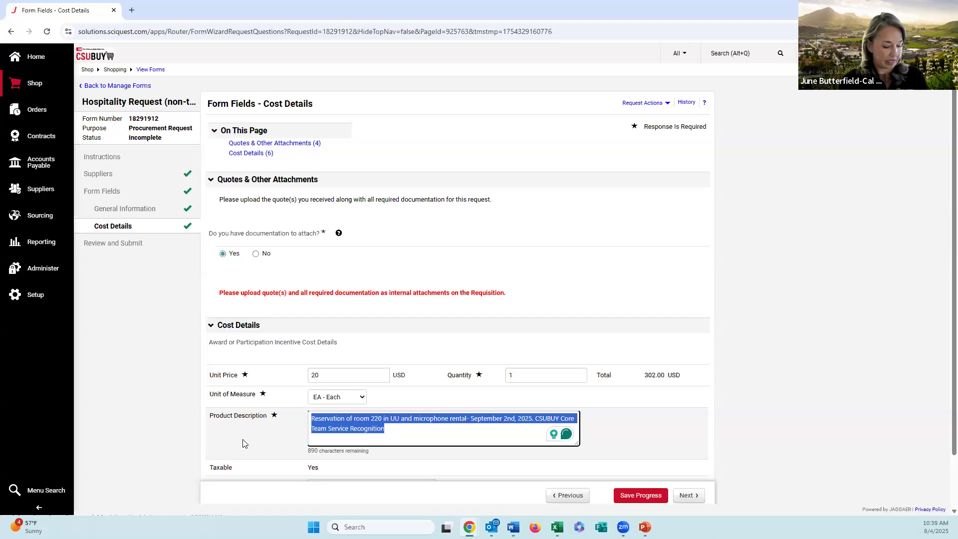
type("test")
left_click(619, 415)
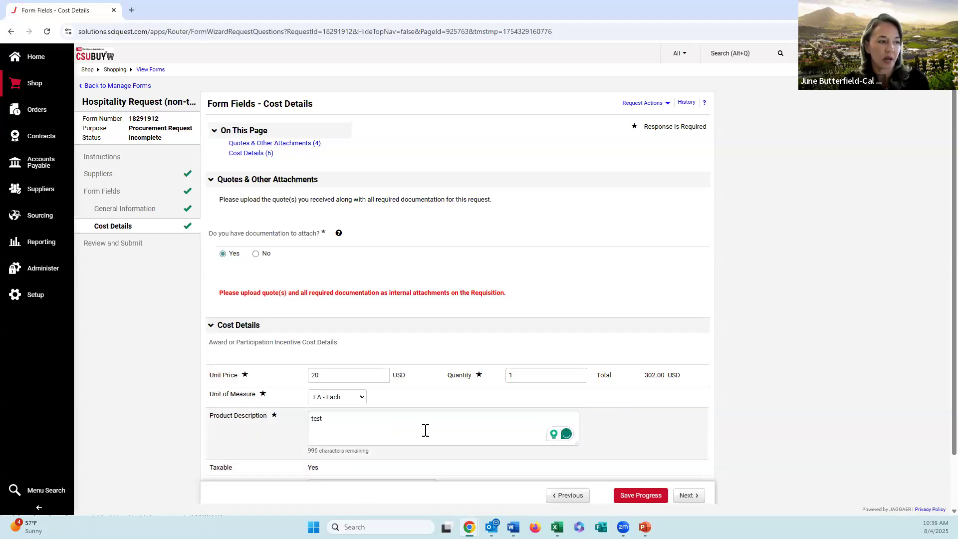
Step: Continue to Review and Submit and place the test hospitality request in the cart with Add and go to Cart
scroll(426, 430, "down", 1)
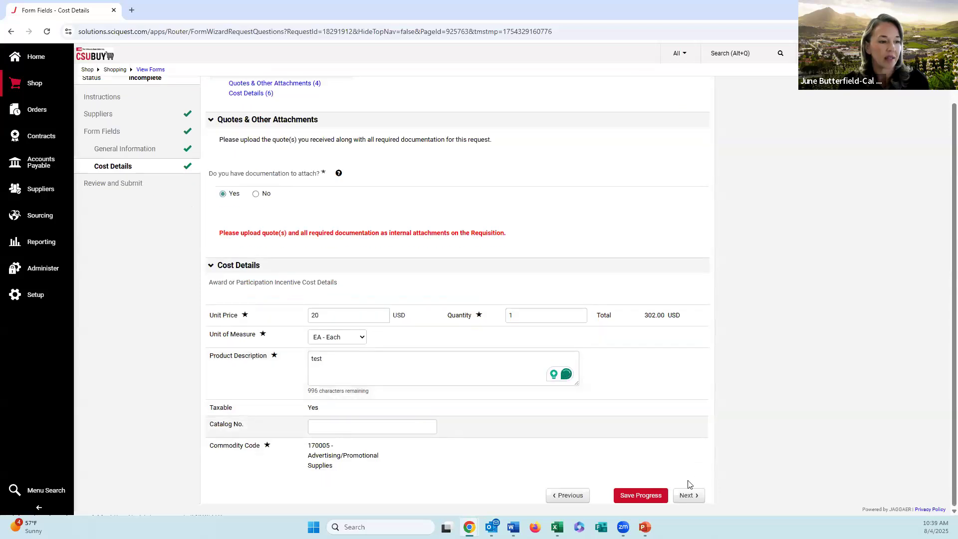
left_click(686, 495)
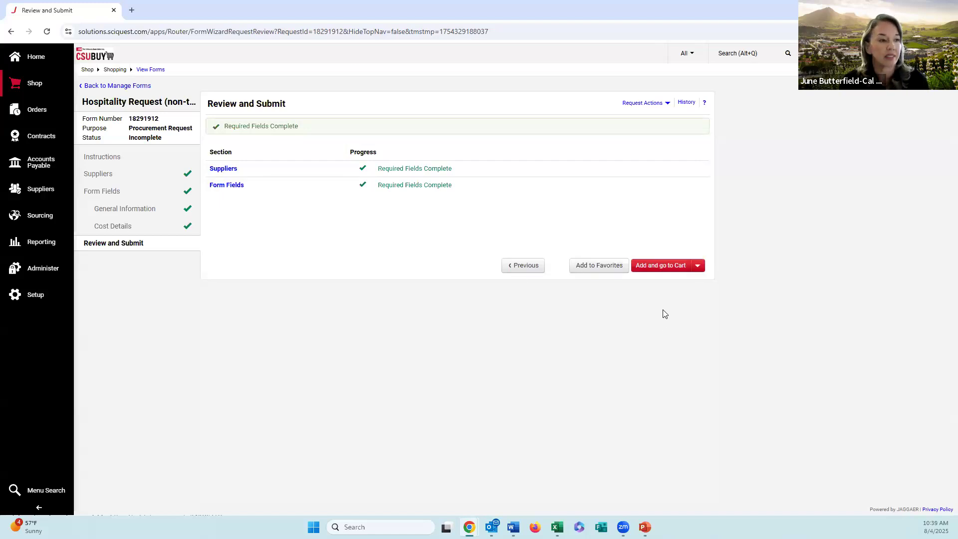
left_click(656, 268)
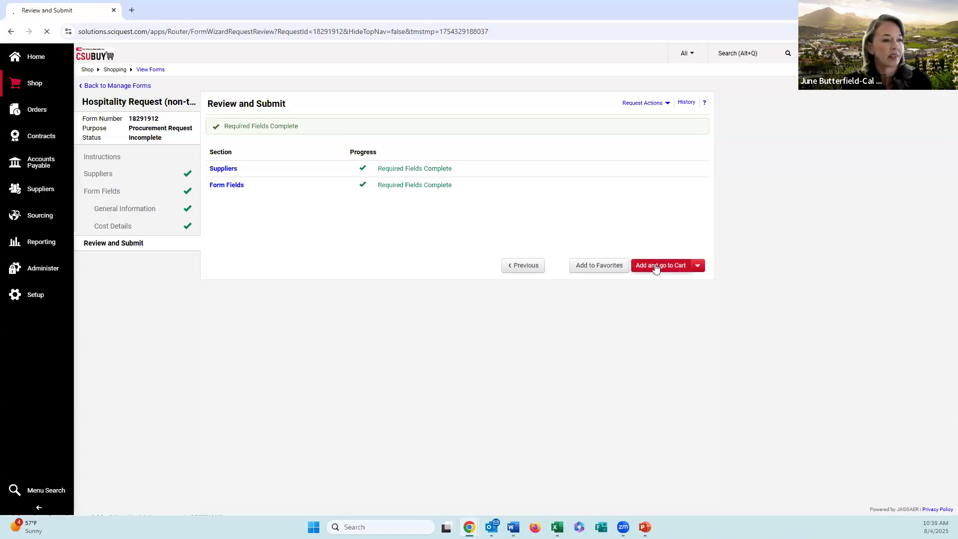
Step: Review the hospitality lines in the cart, select the "test" line and look at the actions offered for selected items
scroll(656, 268, "up", 2)
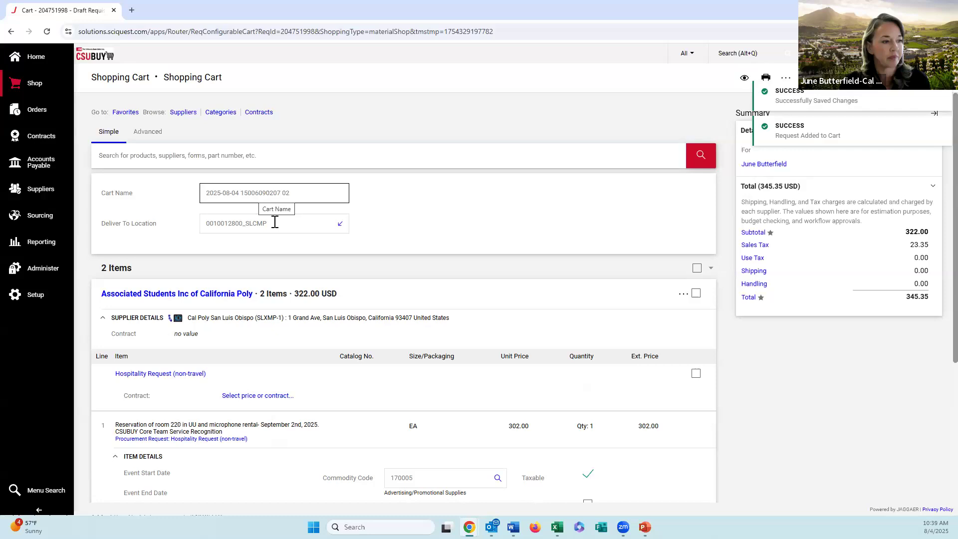
scroll(324, 313, "down", 2)
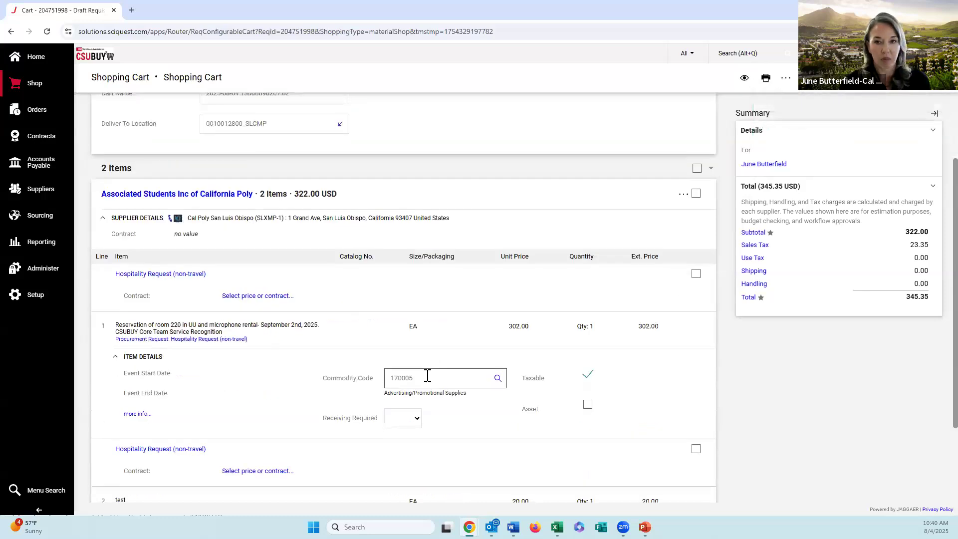
scroll(469, 369, "down", 2)
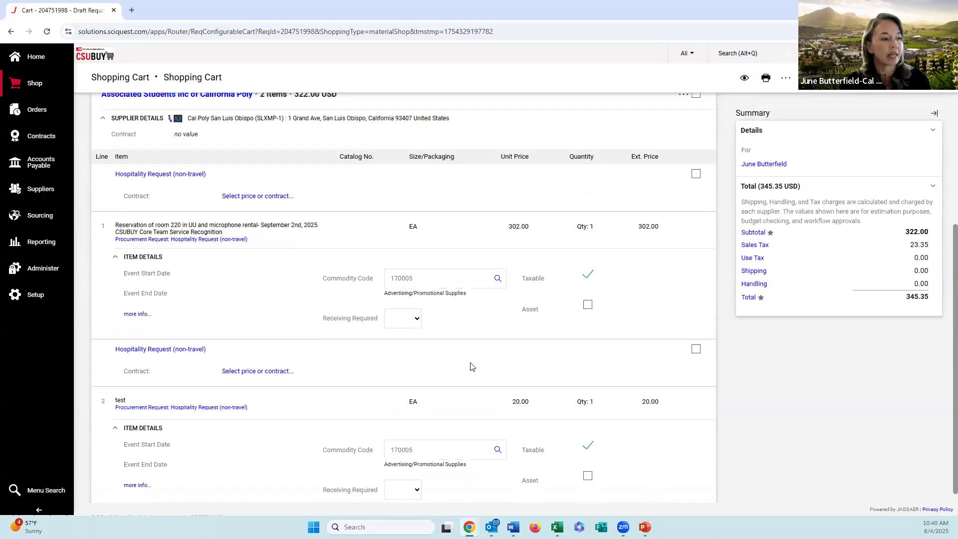
scroll(476, 369, "down", 1)
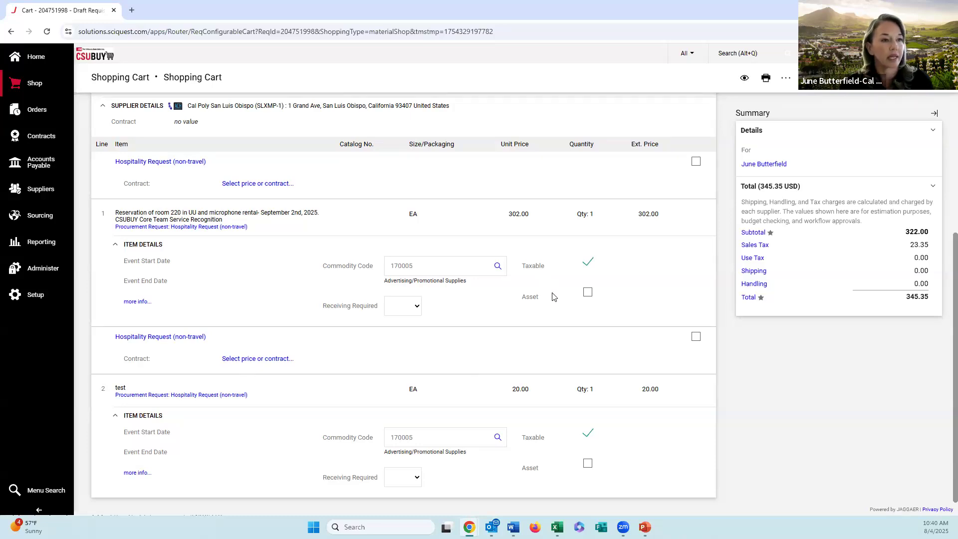
left_click(696, 338)
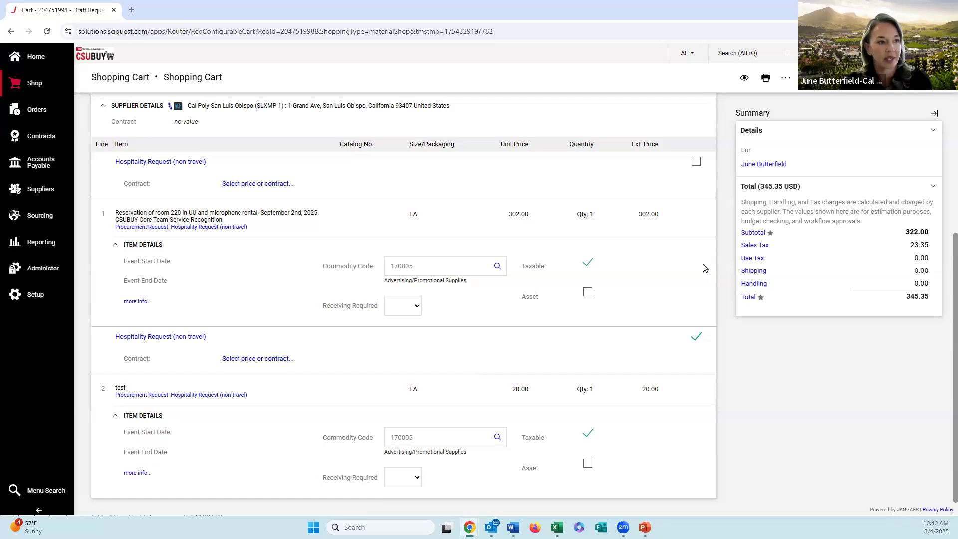
scroll(704, 268, "up", 3)
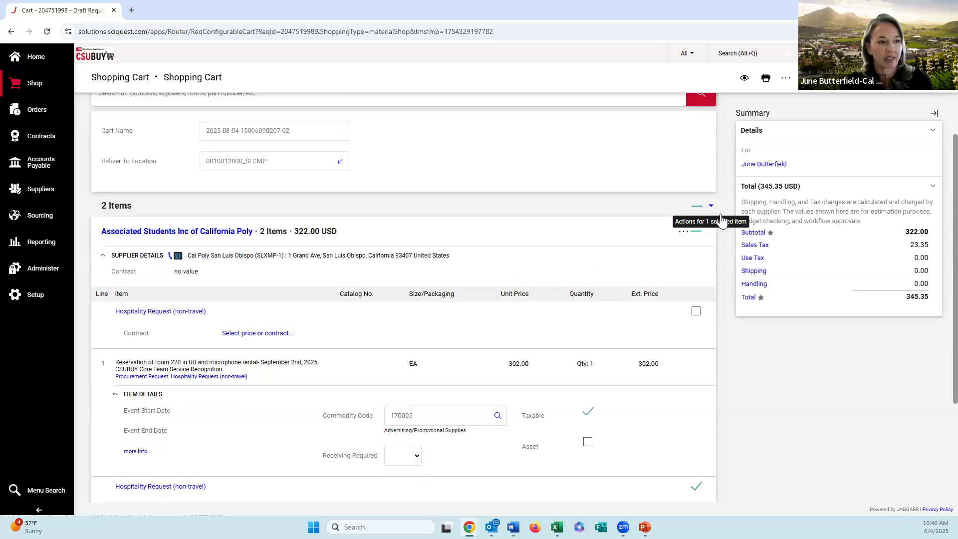
left_click(720, 216)
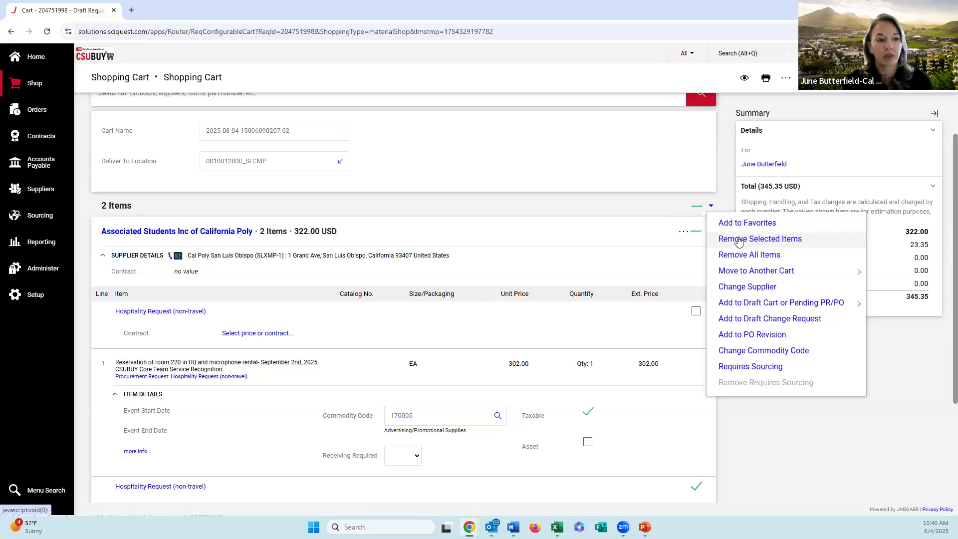
left_click(729, 215)
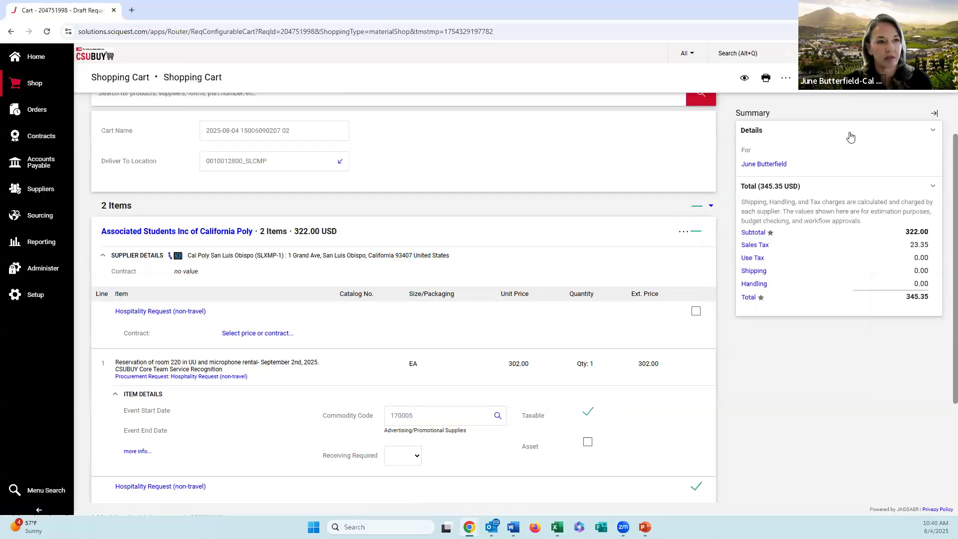
Step: Proceed to checkout and remove the "test" hospitality line from the draft requisition
left_click(893, 78)
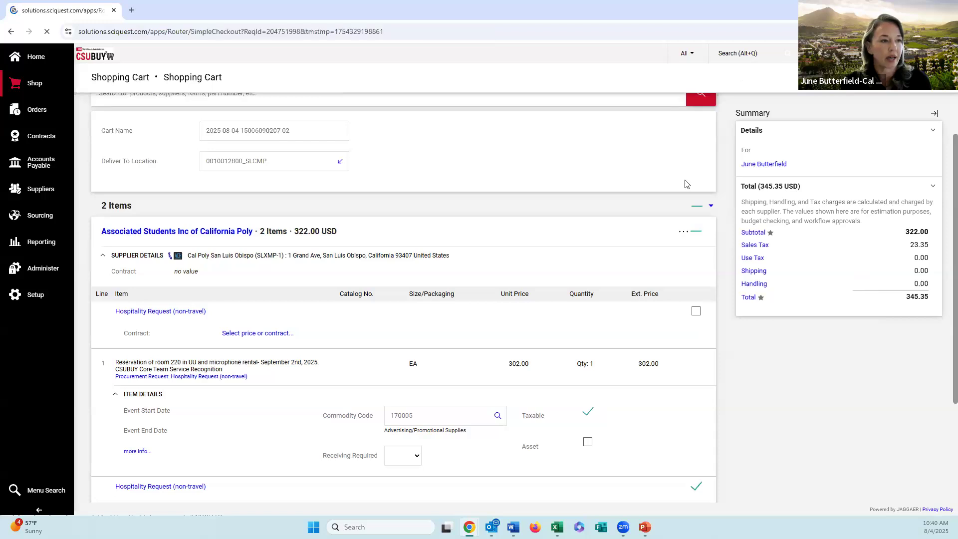
scroll(657, 253, "down", 8)
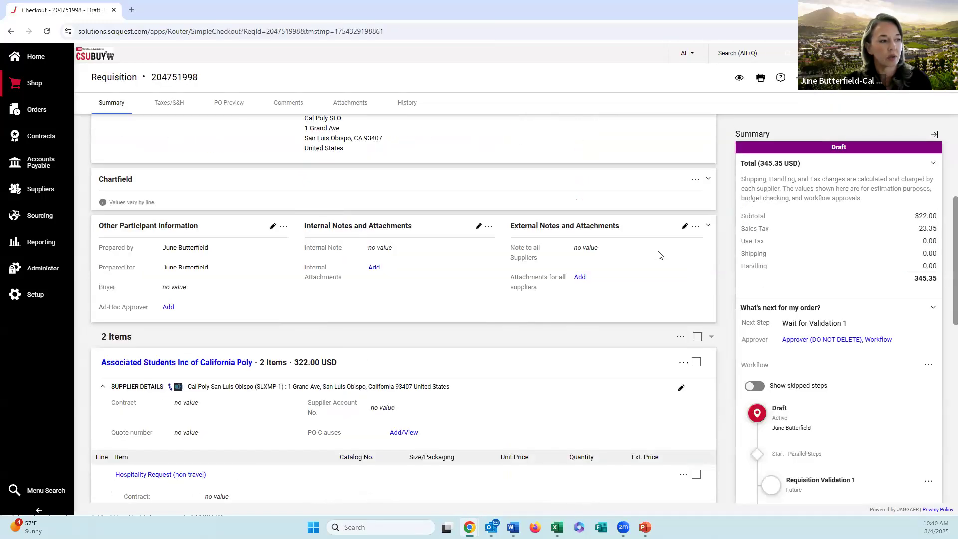
scroll(654, 252, "down", 6)
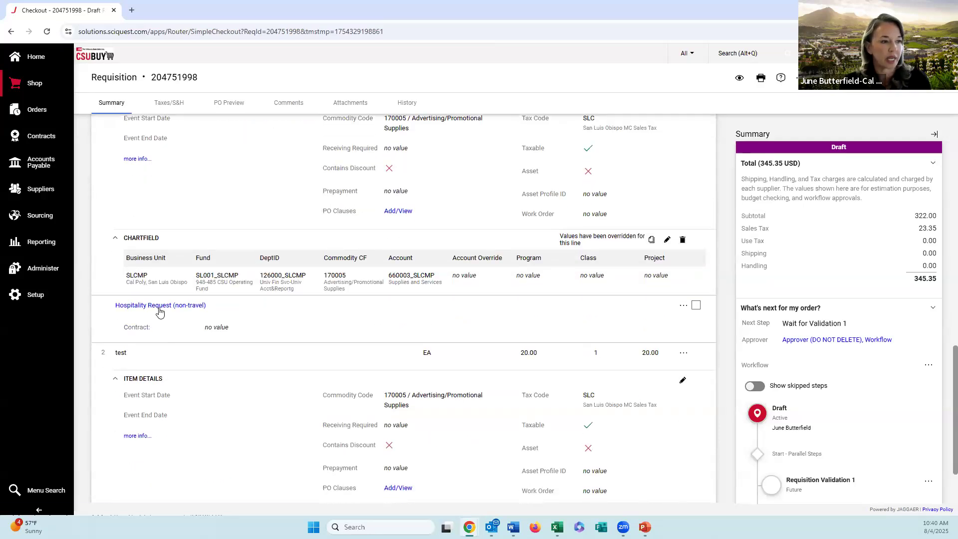
left_click(696, 306)
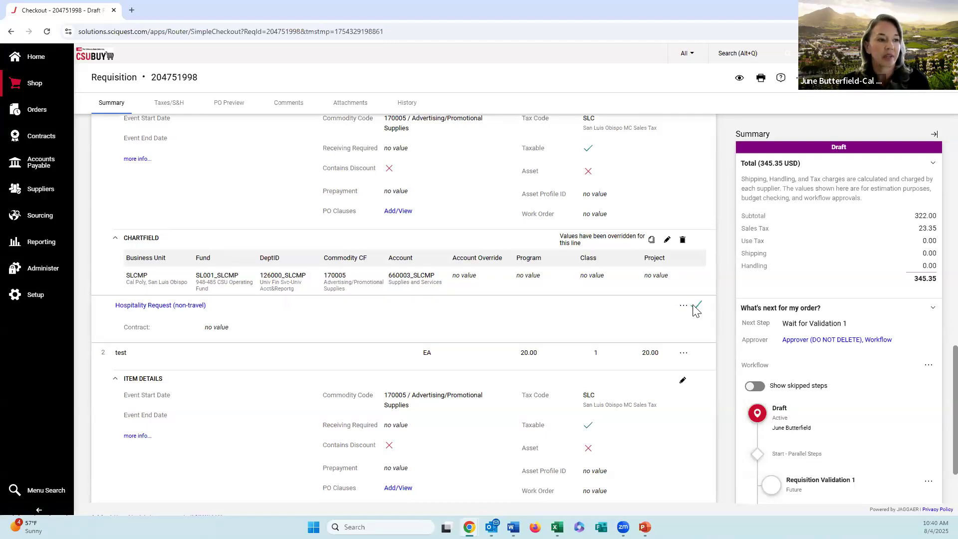
left_click(682, 307)
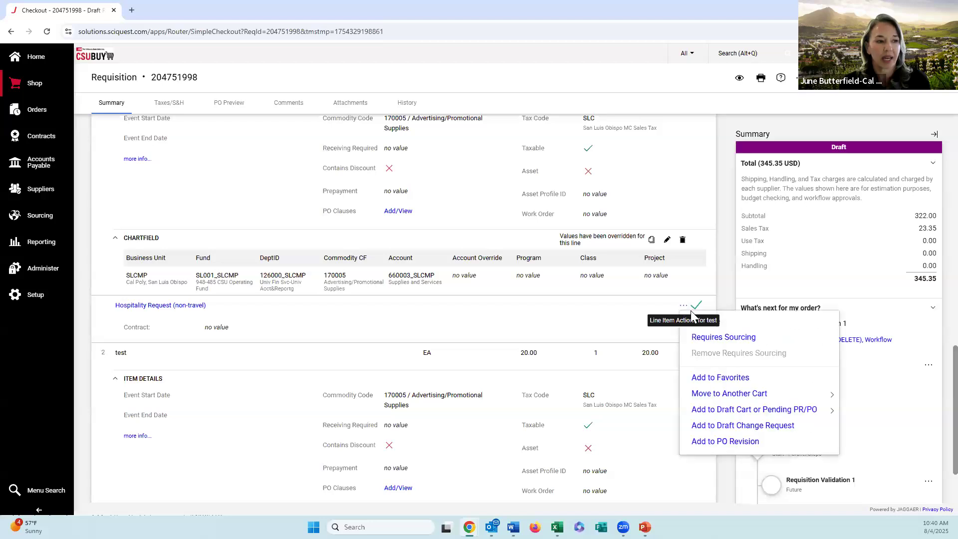
left_click(705, 322)
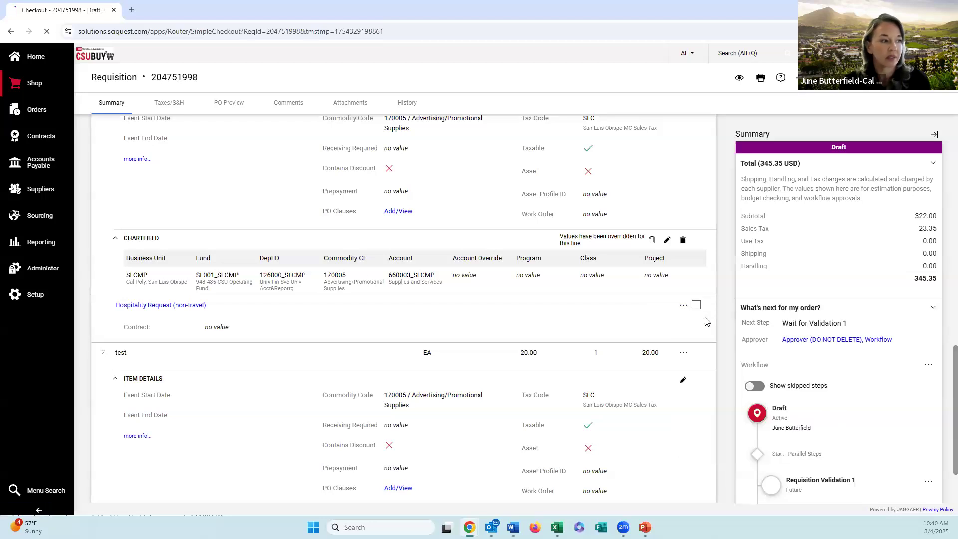
Step: Edit the chartfield of the room reservation line and choose DeptID 100300_SLCMP (CAFES-Agribusiness)
scroll(423, 244, "down", 6)
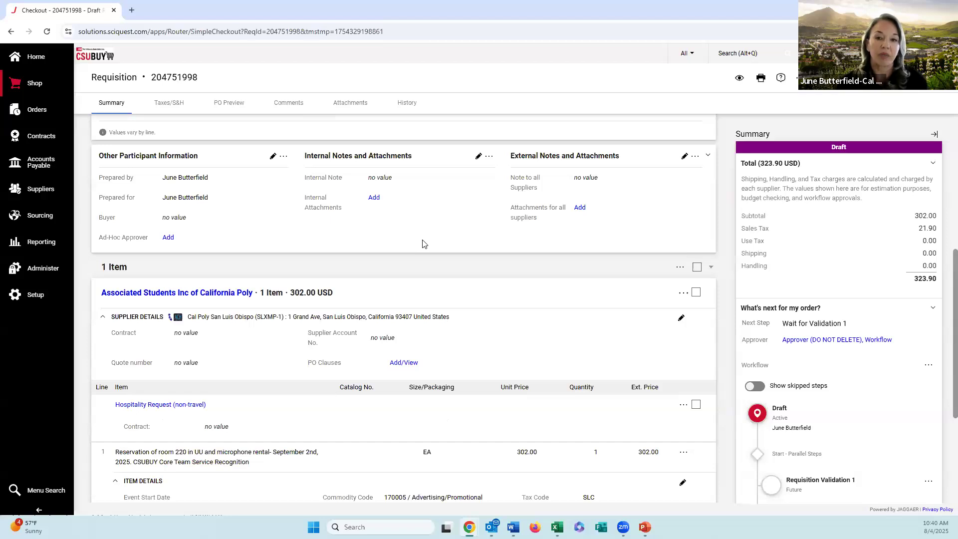
scroll(423, 244, "down", 1)
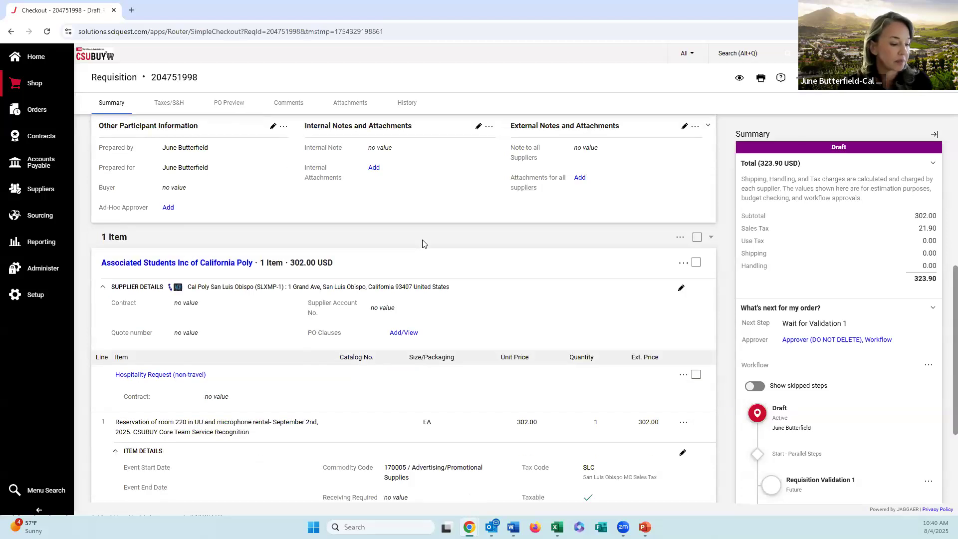
scroll(427, 247, "down", 1)
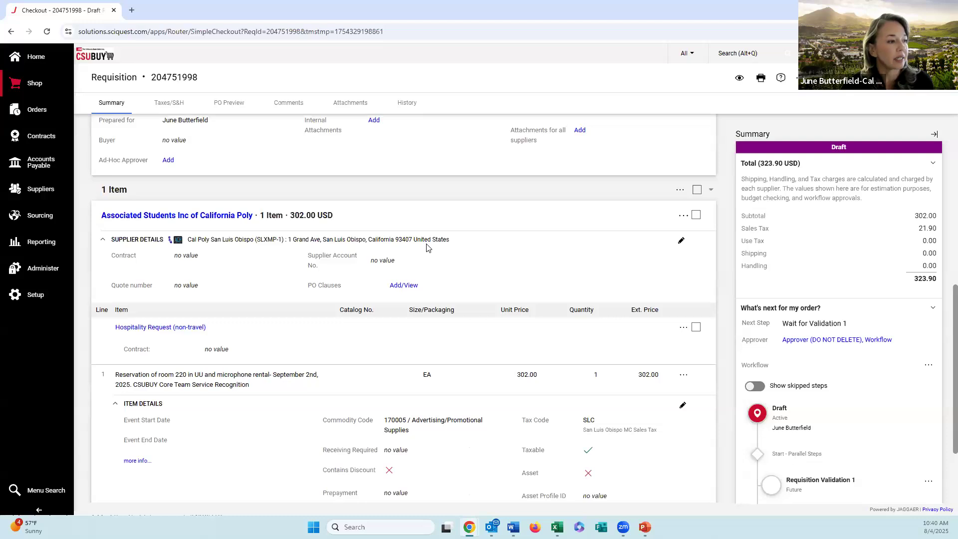
scroll(428, 246, "down", 2)
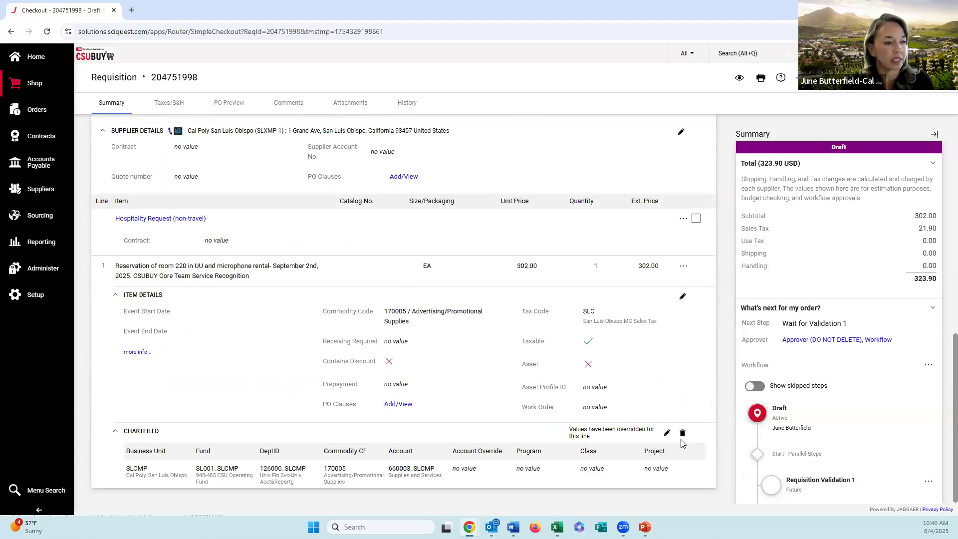
left_click(667, 433)
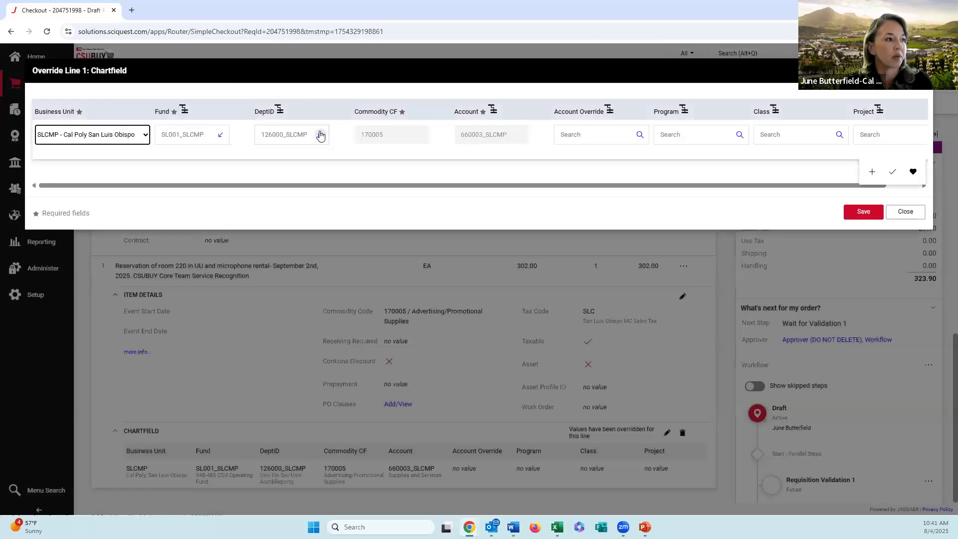
left_click(320, 135)
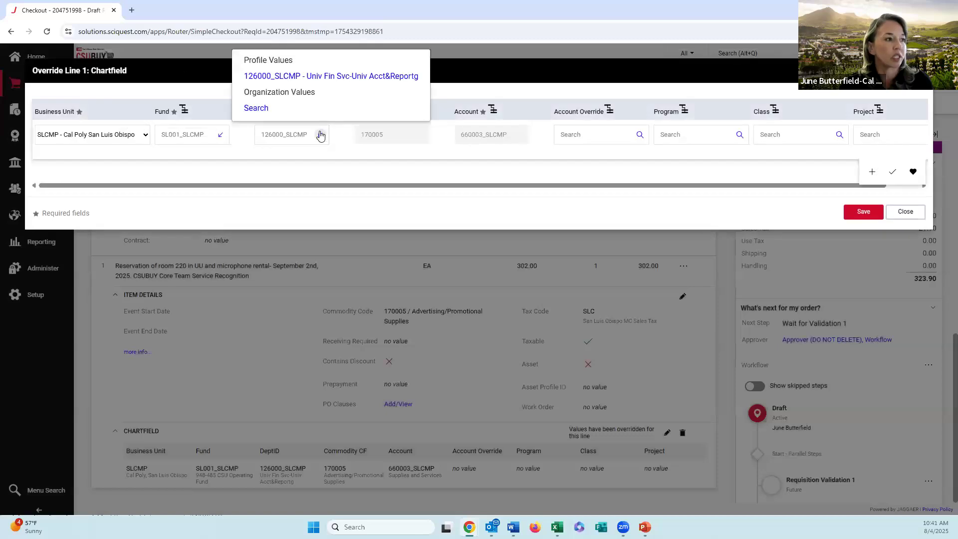
left_click(305, 111)
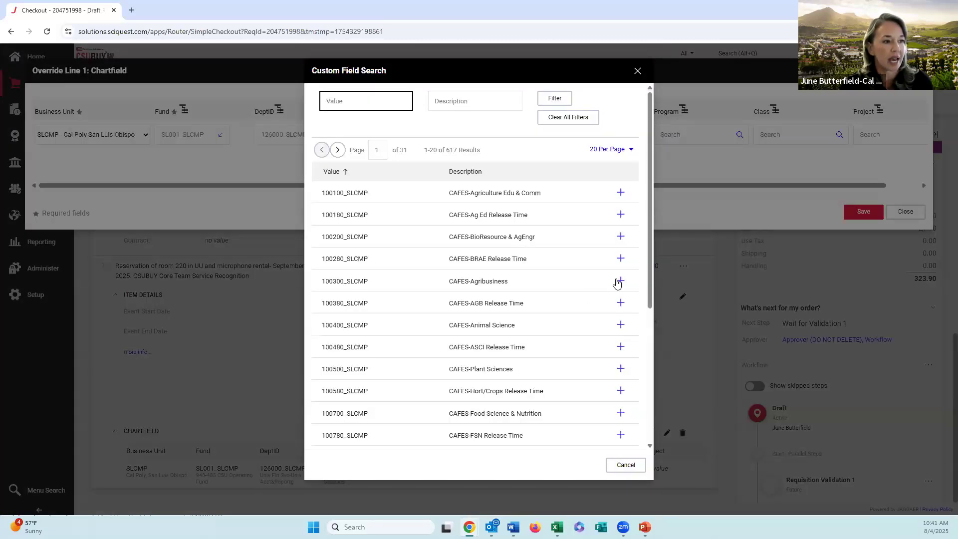
left_click(619, 281)
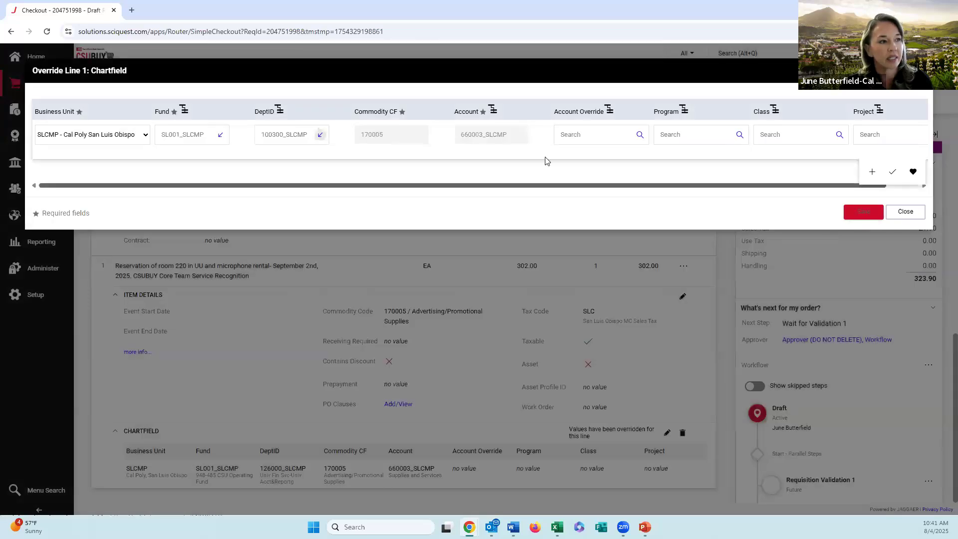
Step: Set the line's Account Override to 101009_SLCMP (Cash on Hand) and save the chartfield override
left_click(604, 140)
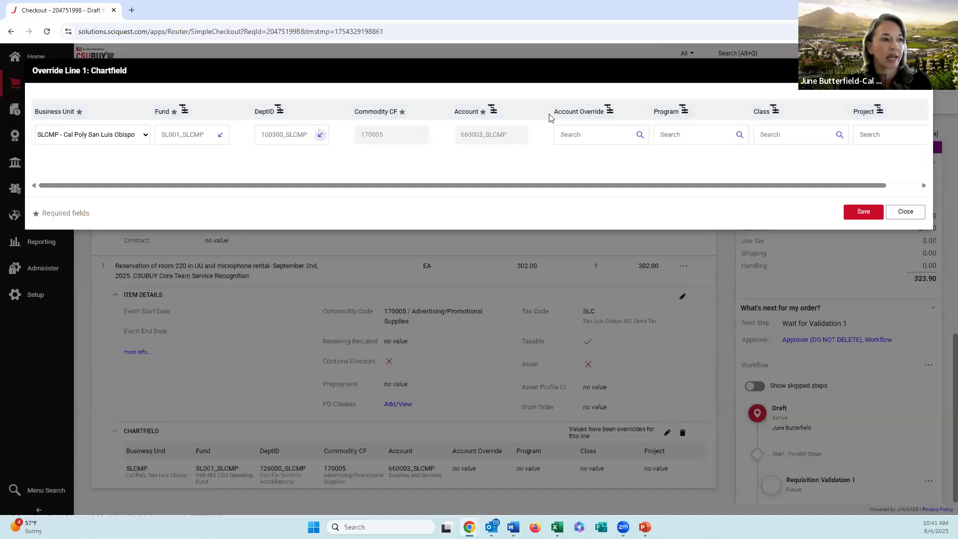
left_click(639, 135)
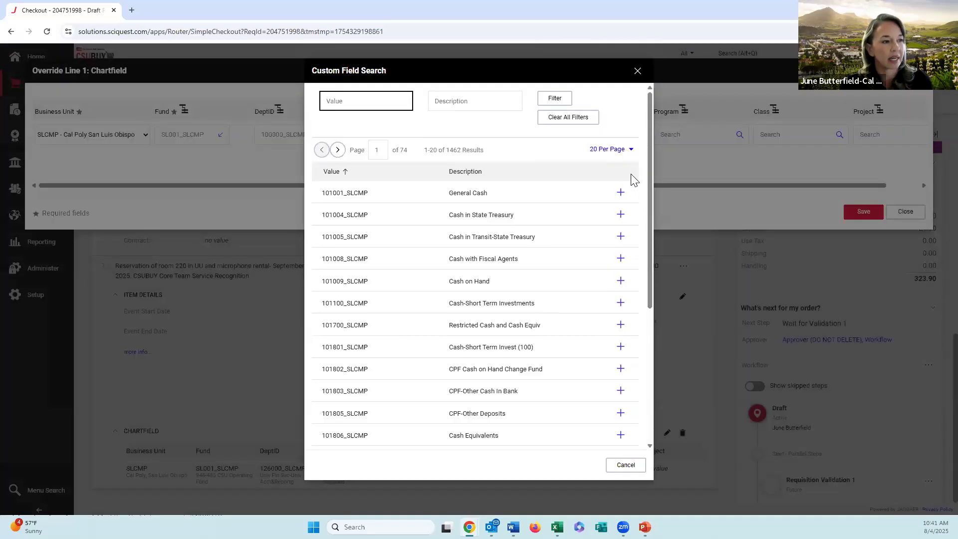
left_click(620, 279)
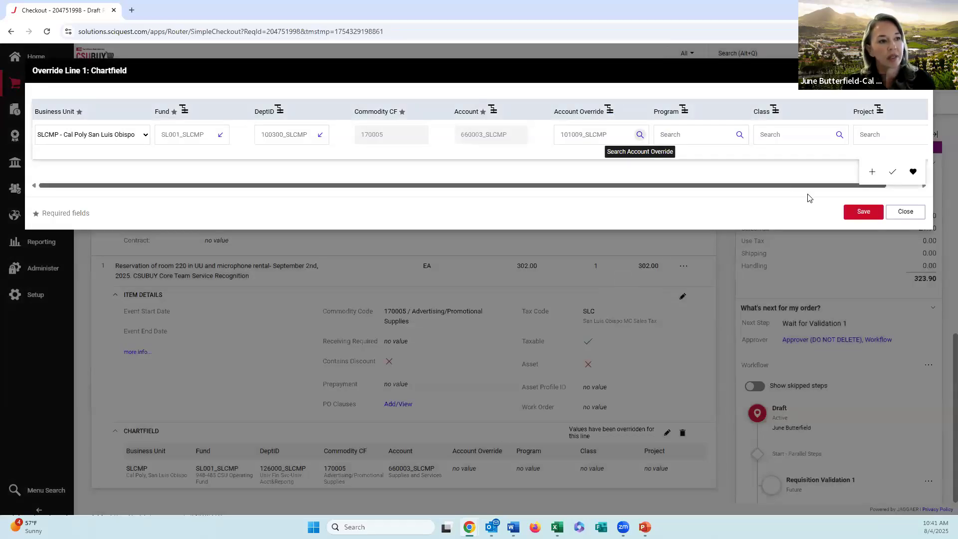
left_click(713, 131)
left_click(782, 133)
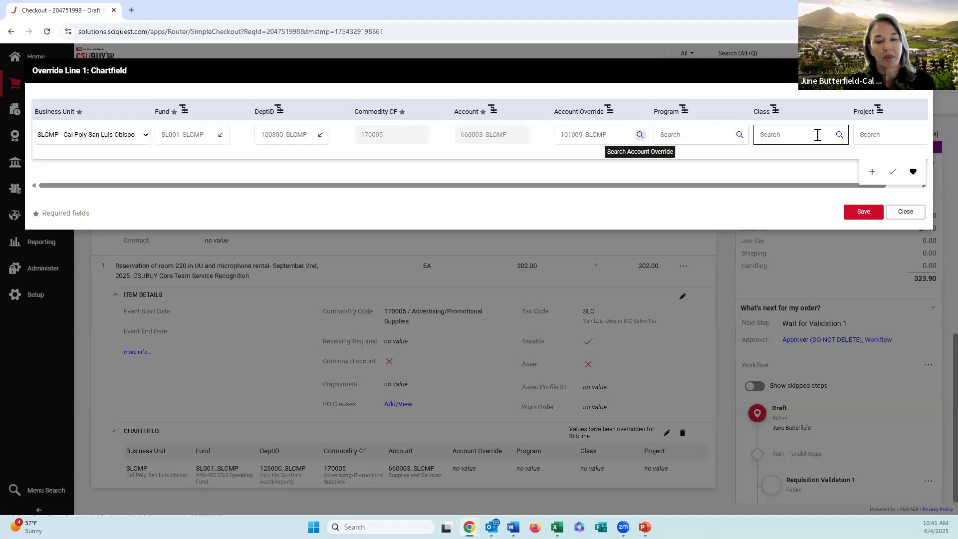
left_click(882, 133)
left_click(870, 213)
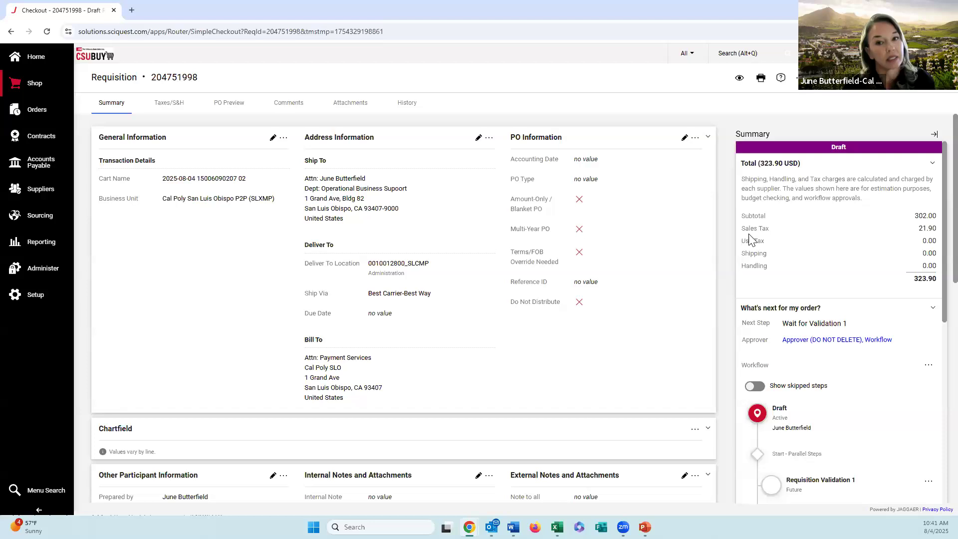
Step: Check the line's chartfield and expand the DOA Approval - DeptID workflow step to examine its approvers
scroll(646, 288, "down", 3)
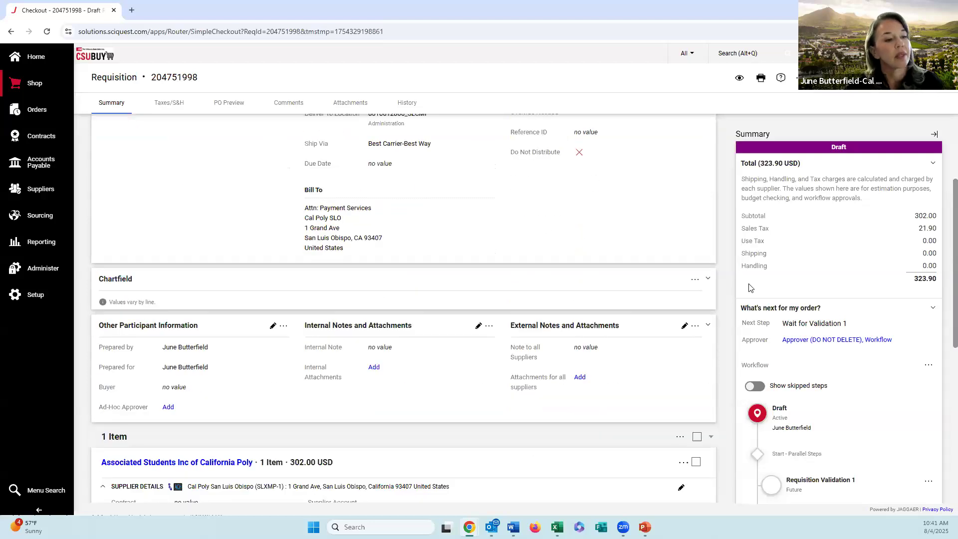
scroll(749, 288, "down", 1)
scroll(749, 288, "down", 5)
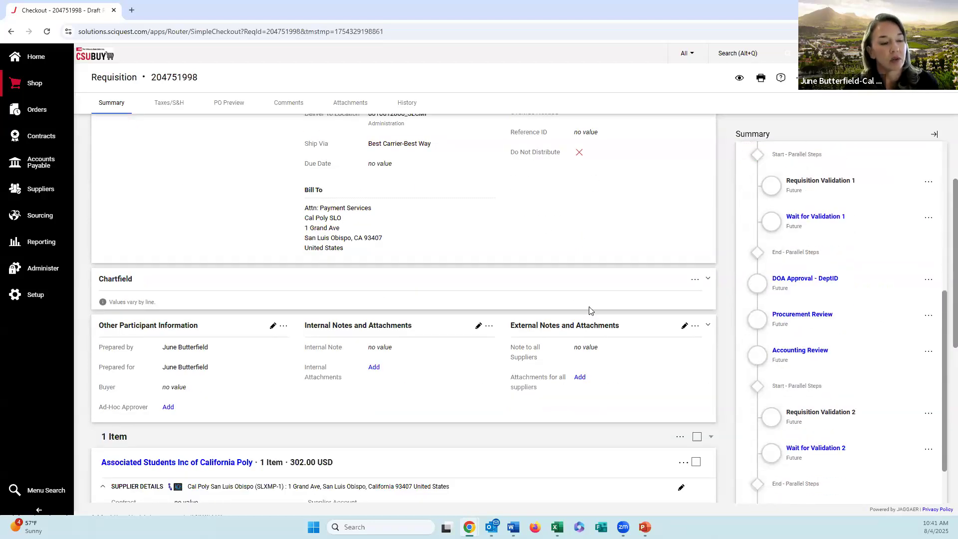
scroll(588, 310, "down", 3)
scroll(589, 310, "down", 4)
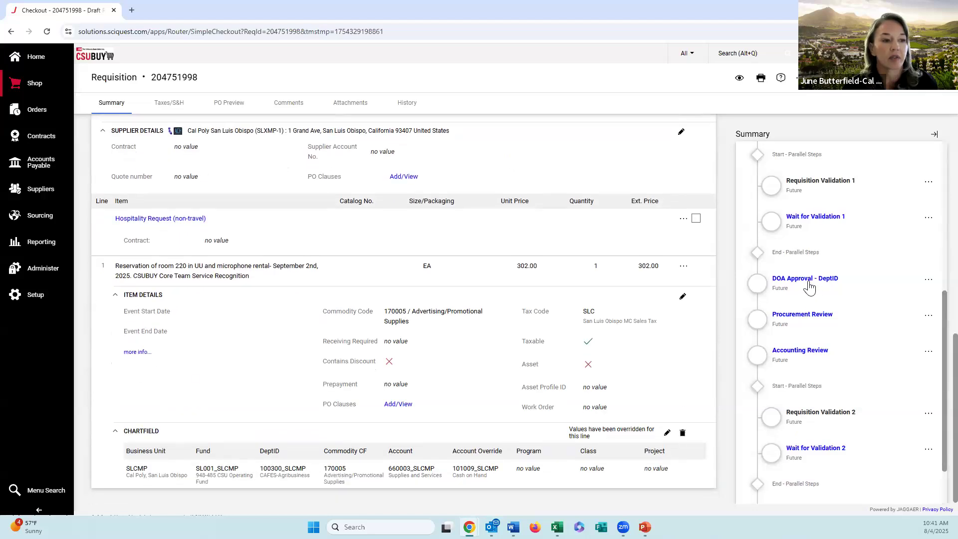
left_click(809, 285)
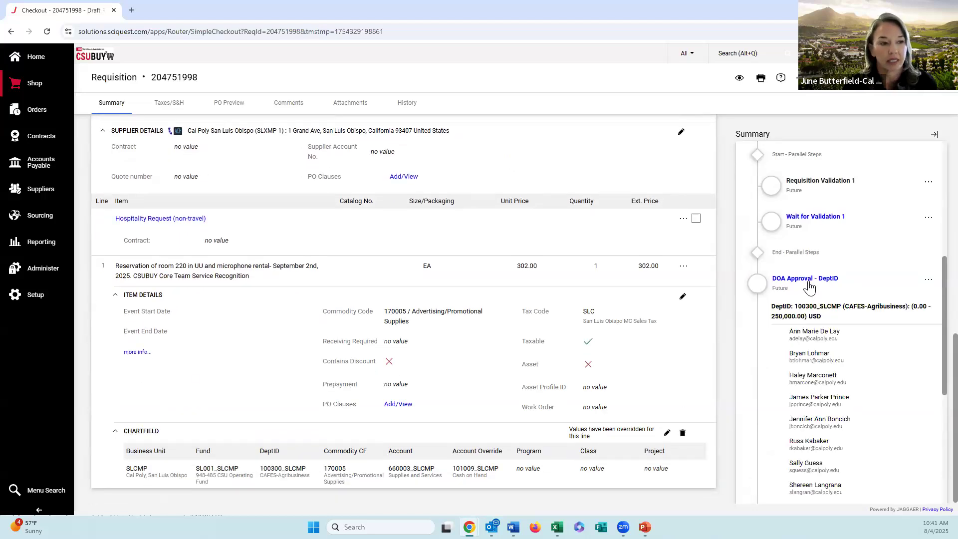
scroll(820, 319, "down", 1)
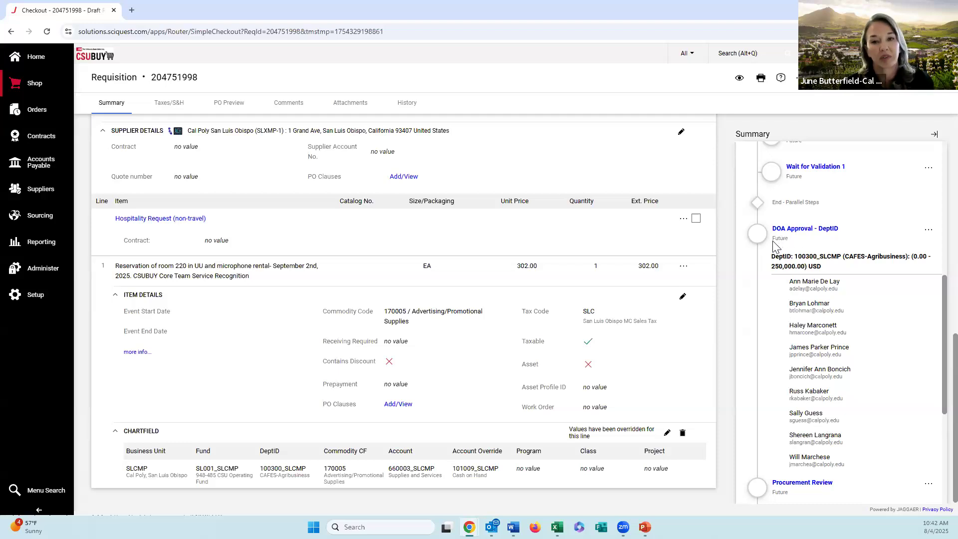
Step: Collapse the DOA Approval - DeptID approvers, expand and collapse Accounting Review, and examine the remaining workflow steps and requisition details
left_click(816, 230)
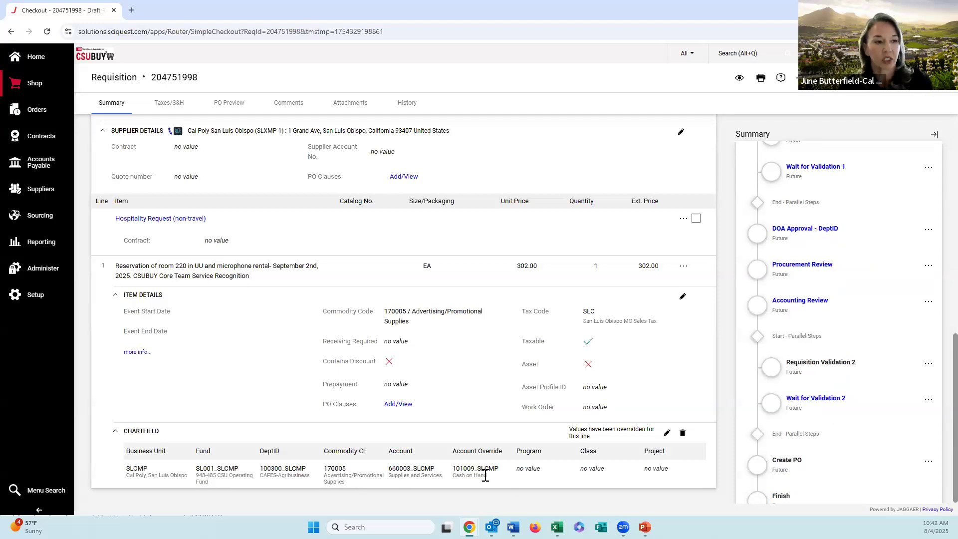
left_click(811, 307)
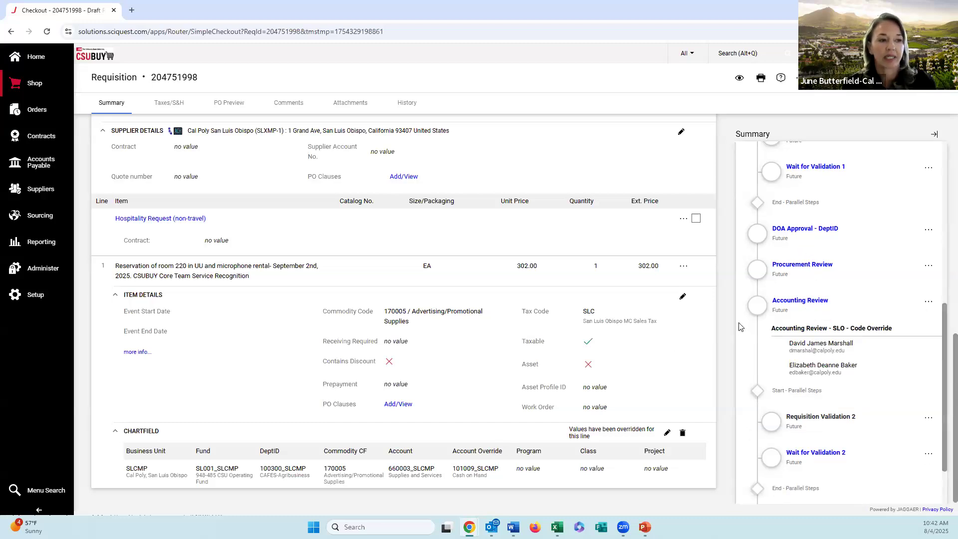
left_click(807, 308)
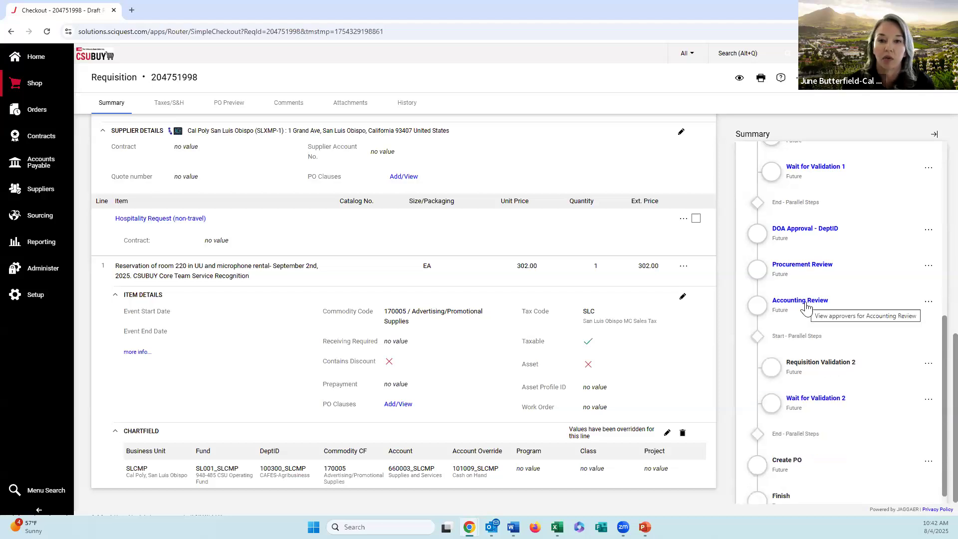
scroll(806, 319, "down", 1)
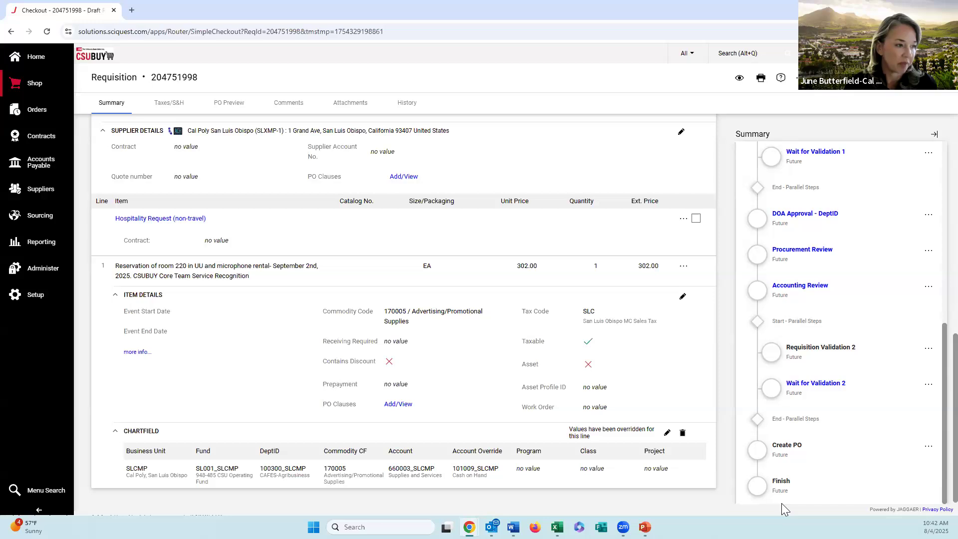
scroll(320, 340, "up", 7)
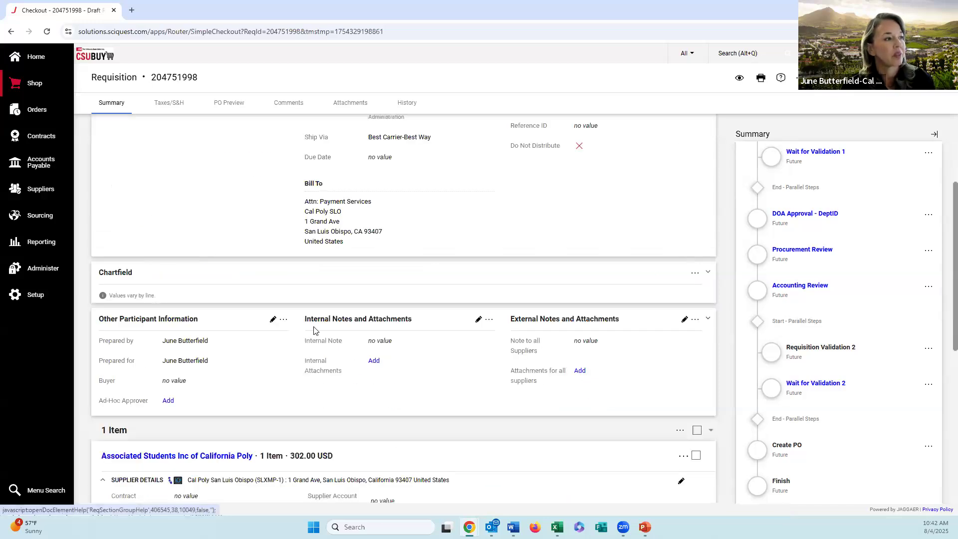
scroll(319, 230, "up", 3)
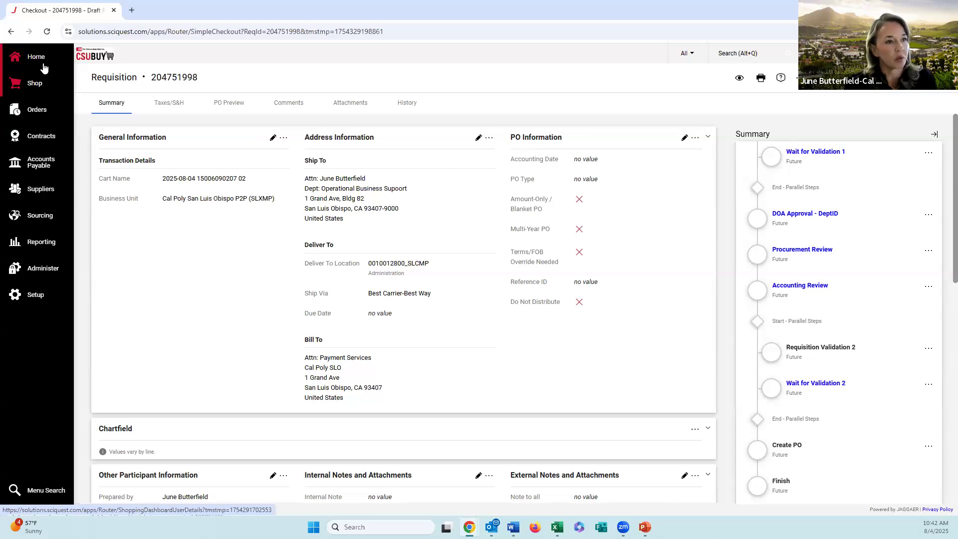
scroll(842, 136, "up", 7)
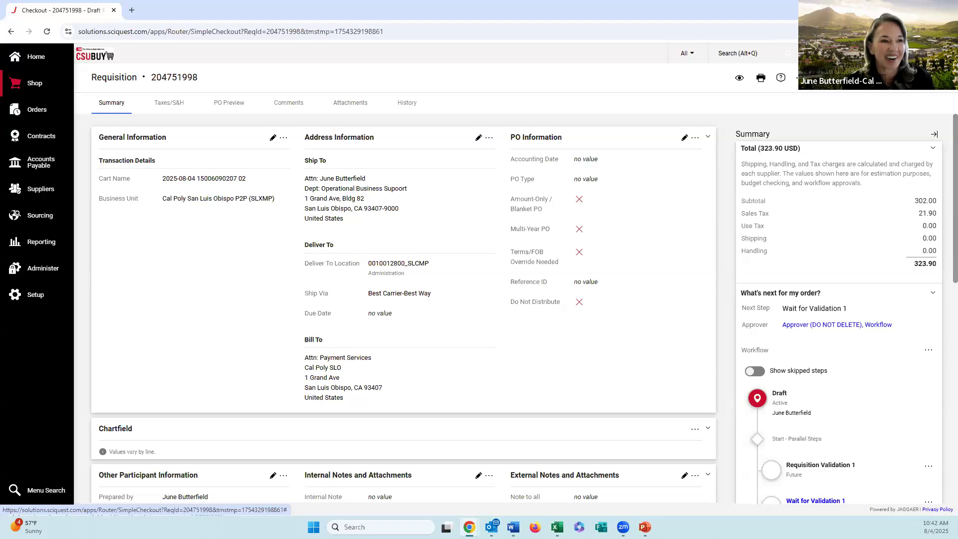
Step: Open the draft carts list and delete the active cart containing the hospitality request
left_click(849, 54)
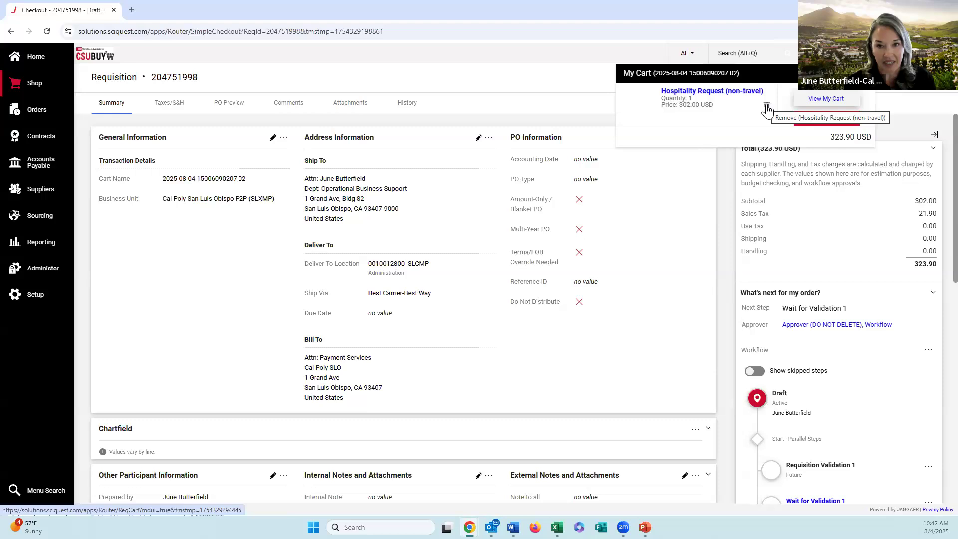
left_click(48, 88)
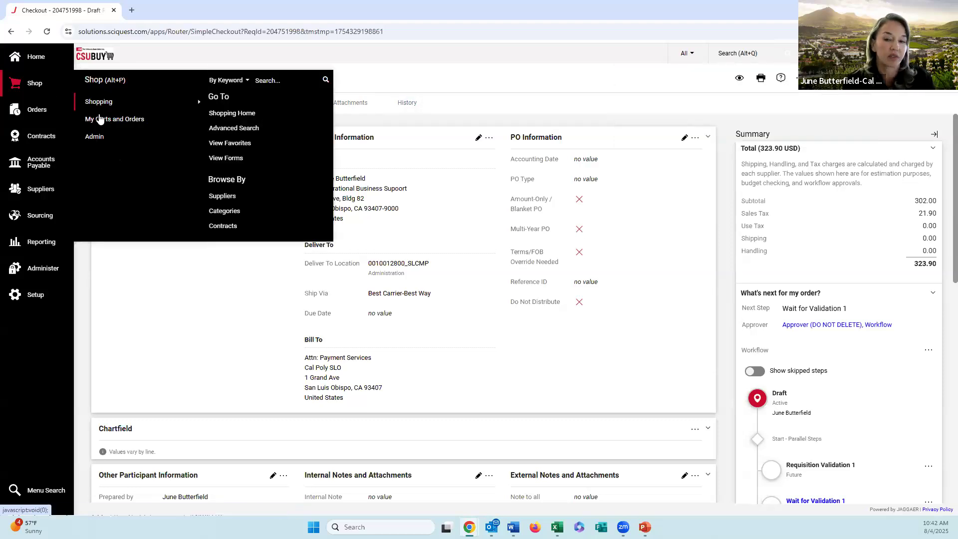
mouse_move(100, 118)
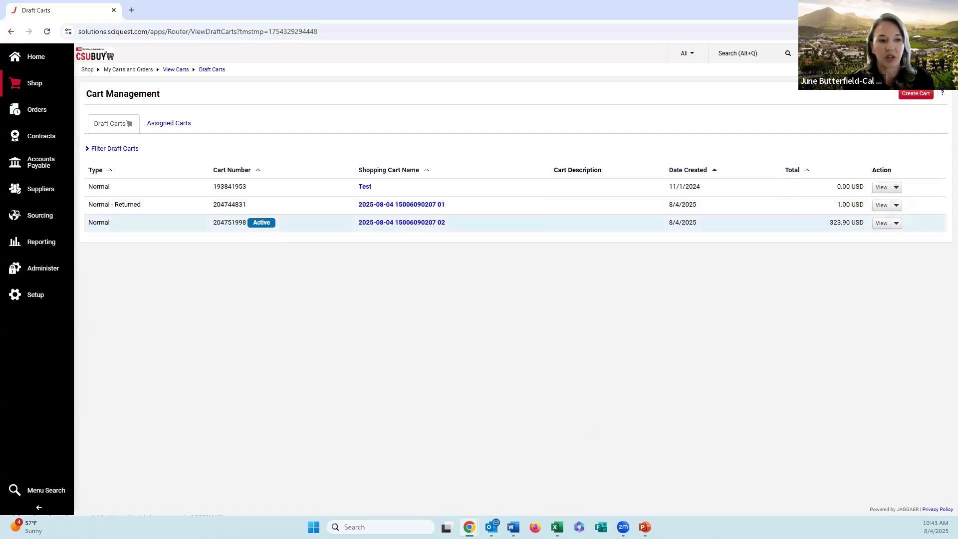
left_click(896, 226)
left_click(923, 253)
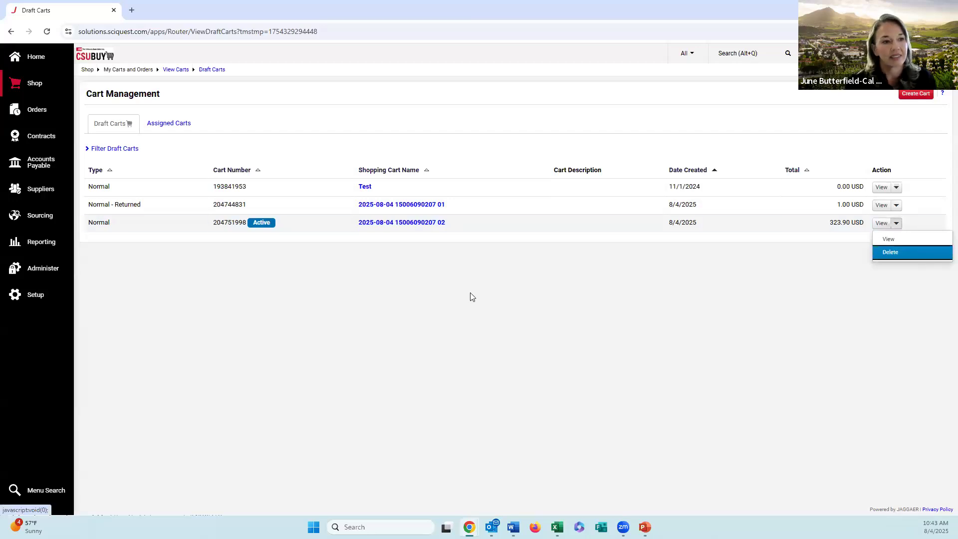
Step: Return to the shopping home page and open the search for all requisitions
left_click(34, 68)
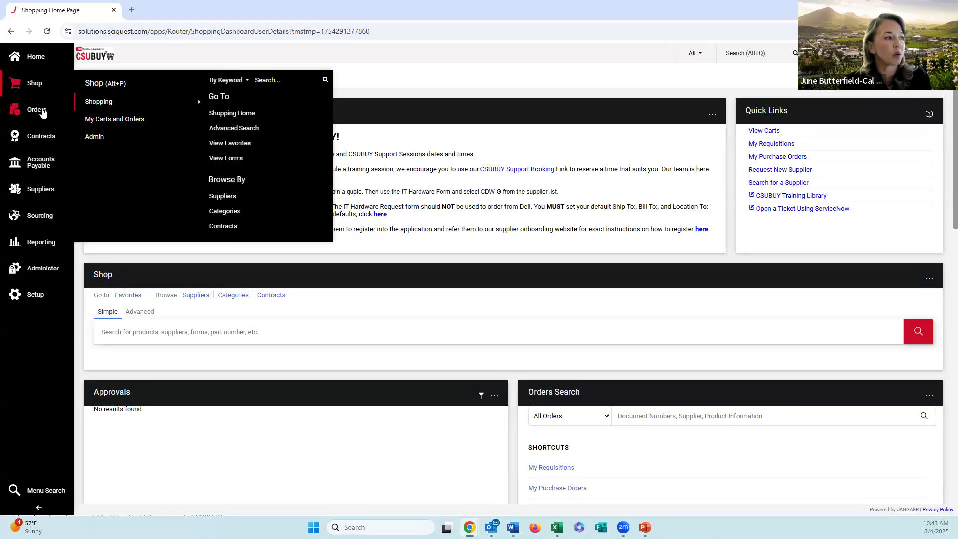
mouse_move(43, 113)
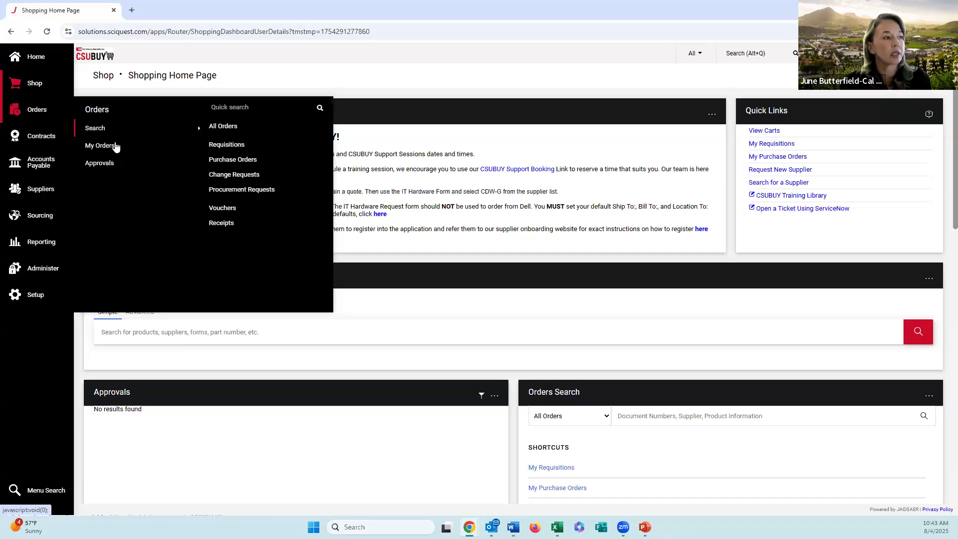
mouse_move(115, 146)
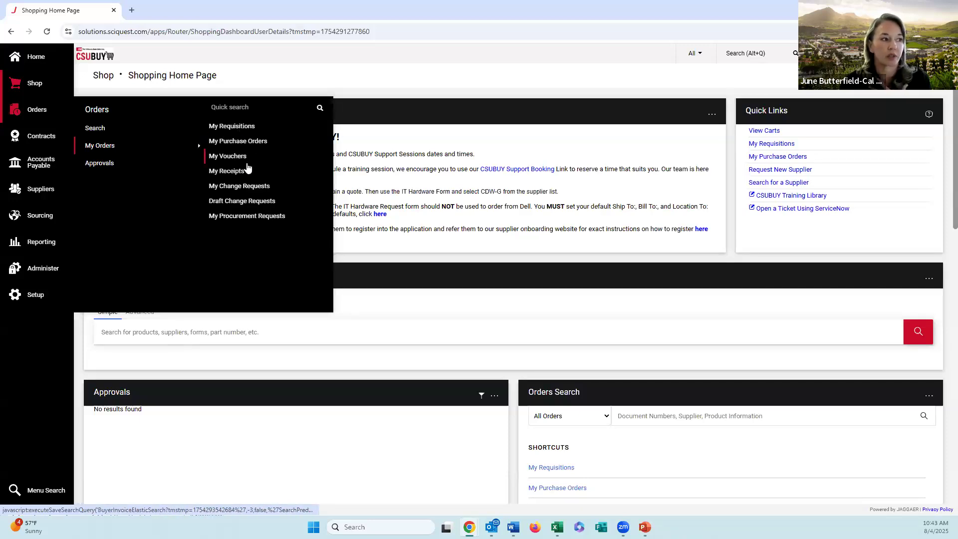
mouse_move(132, 131)
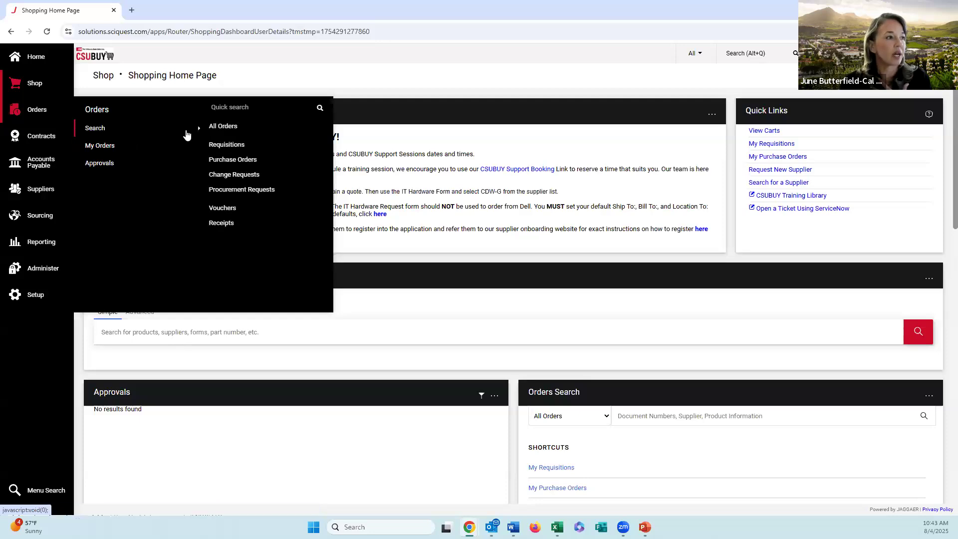
left_click(247, 146)
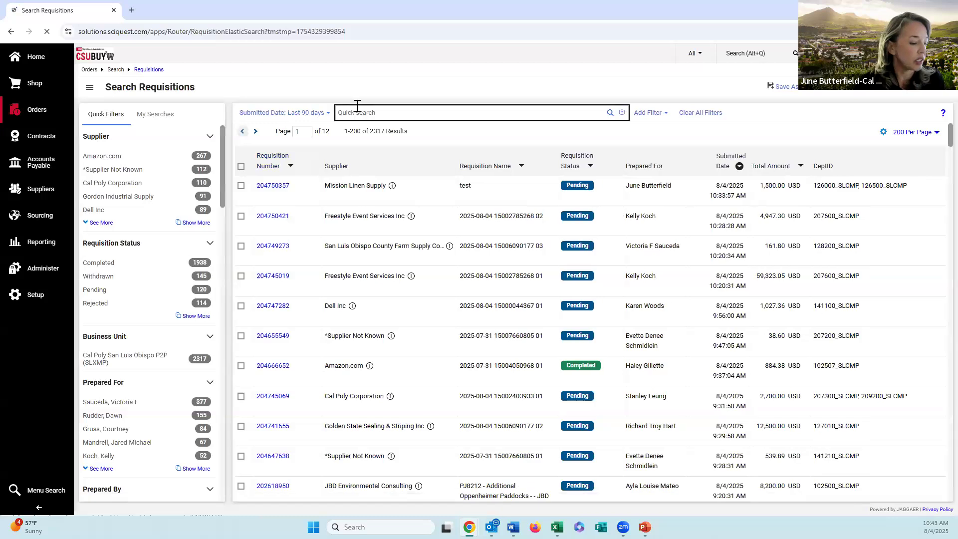
Step: Search by requisition number and open the Ultrex Management Services LLC requisition
left_click(358, 112)
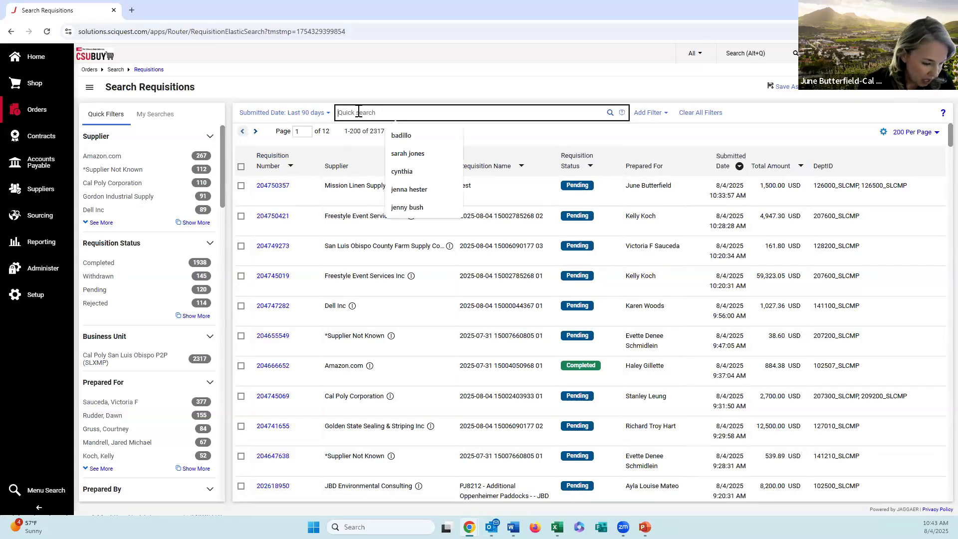
type("204")
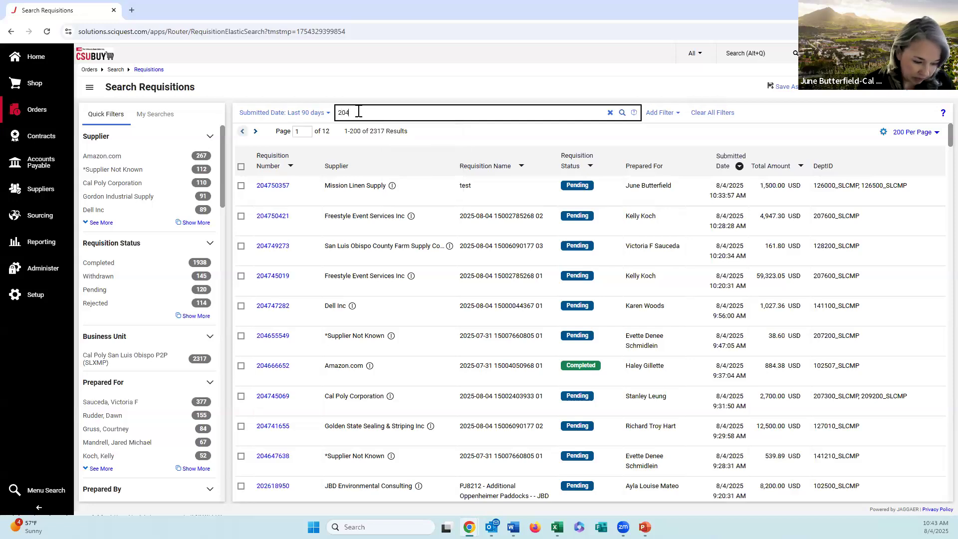
type("712634")
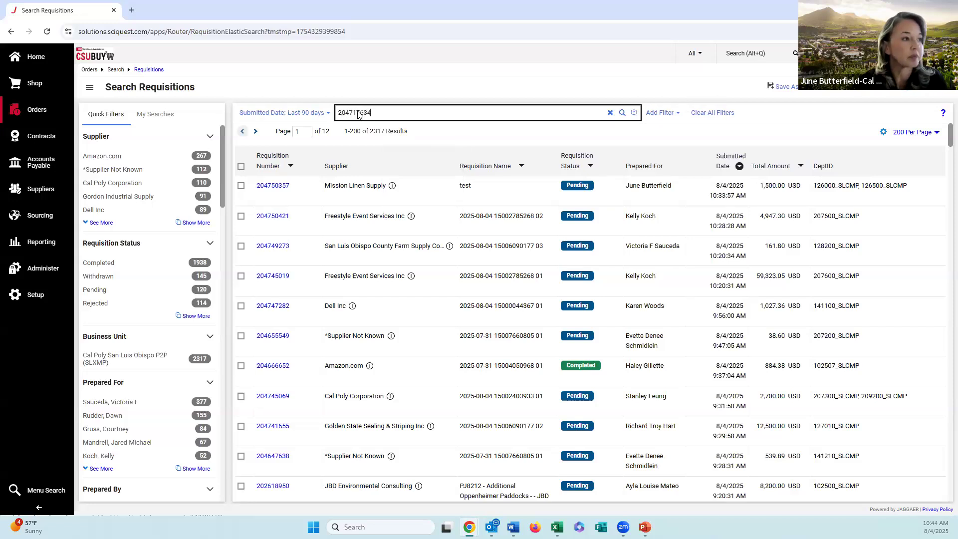
key("Return")
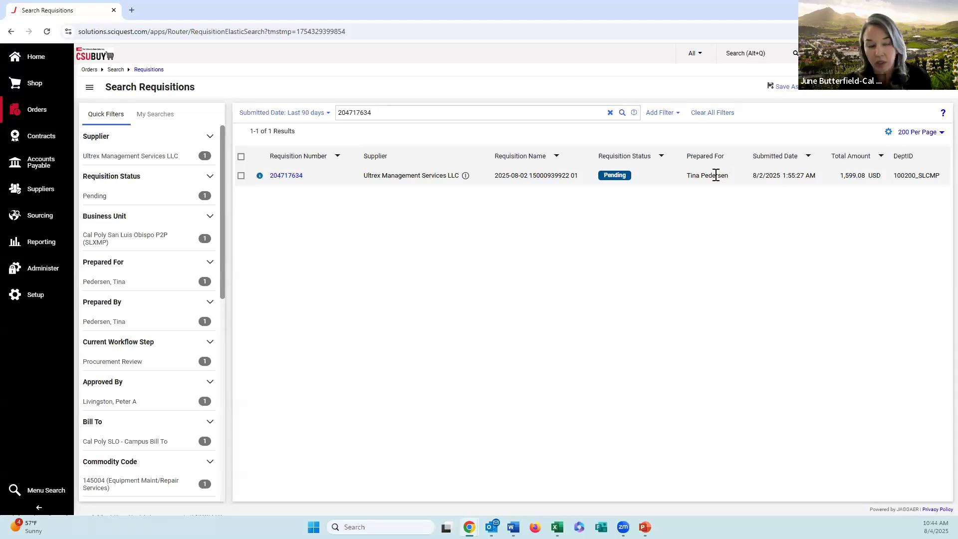
left_click(296, 180)
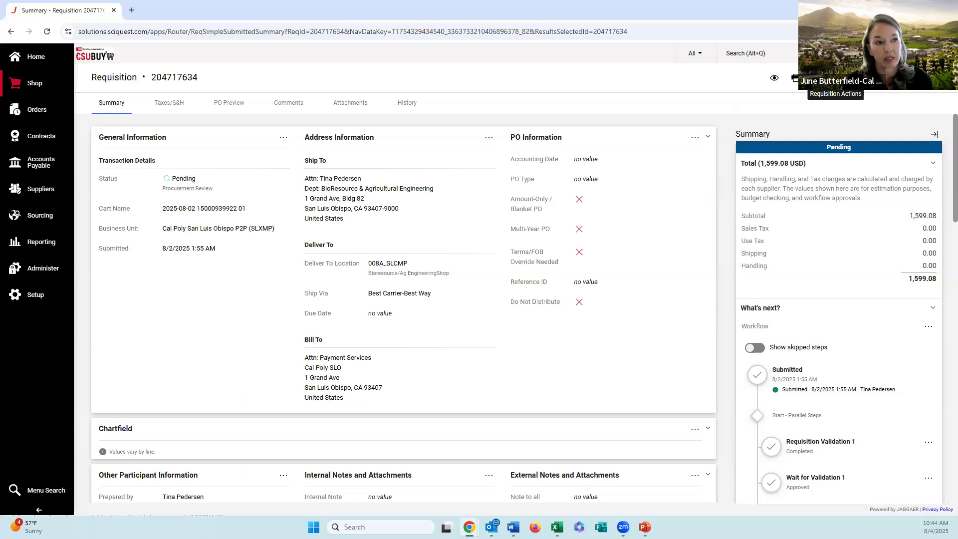
Step: Copy the Ultrex Management Services LLC requisition to a new cart and review the copied line items
left_click(848, 79)
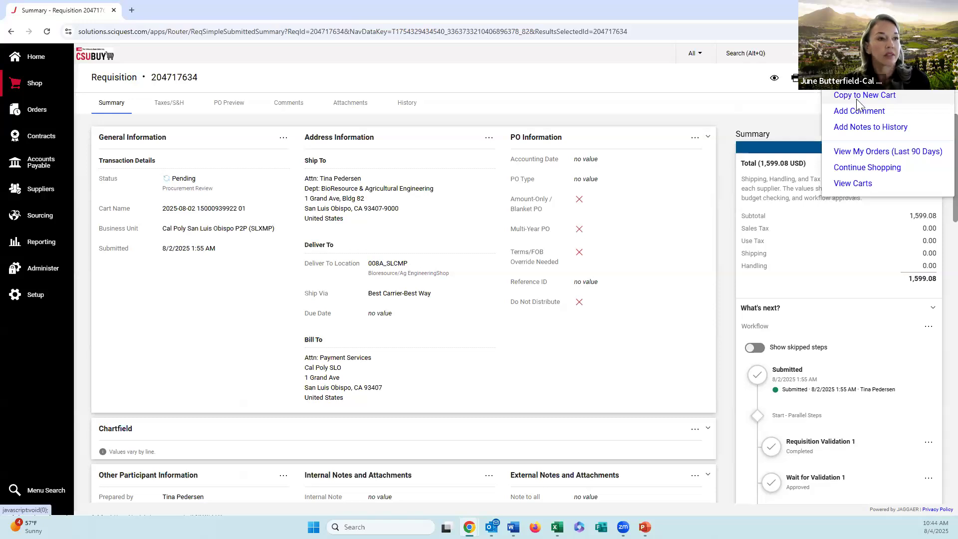
left_click(857, 99)
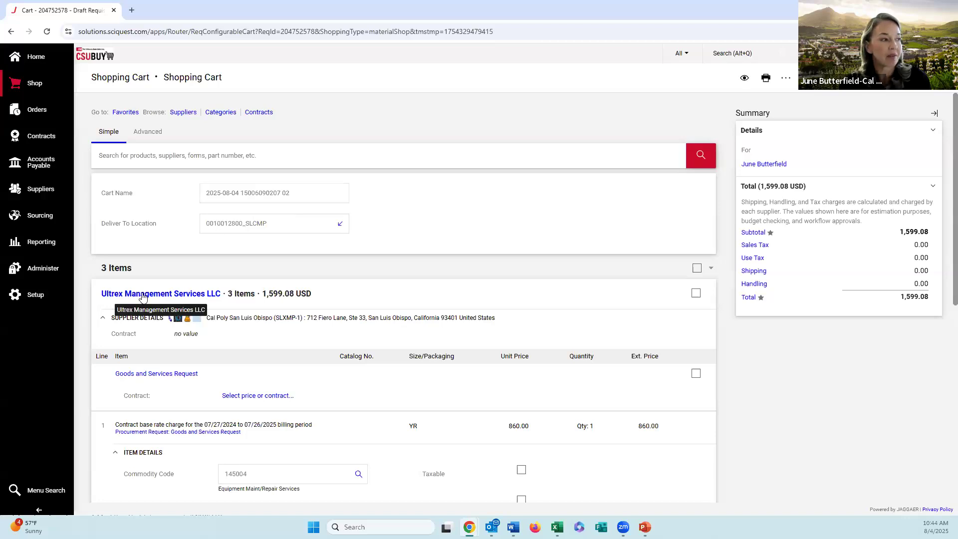
scroll(233, 313, "down", 8)
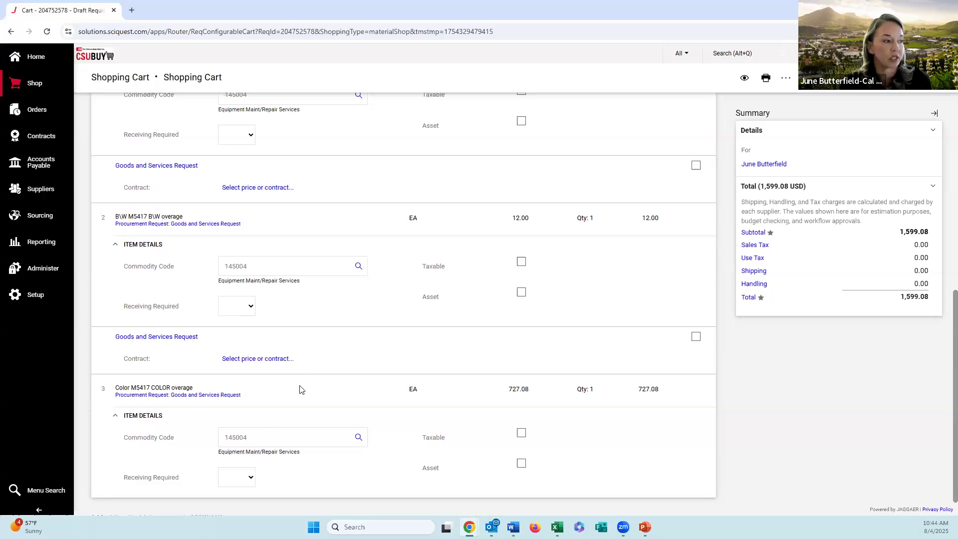
scroll(267, 298, "up", 5)
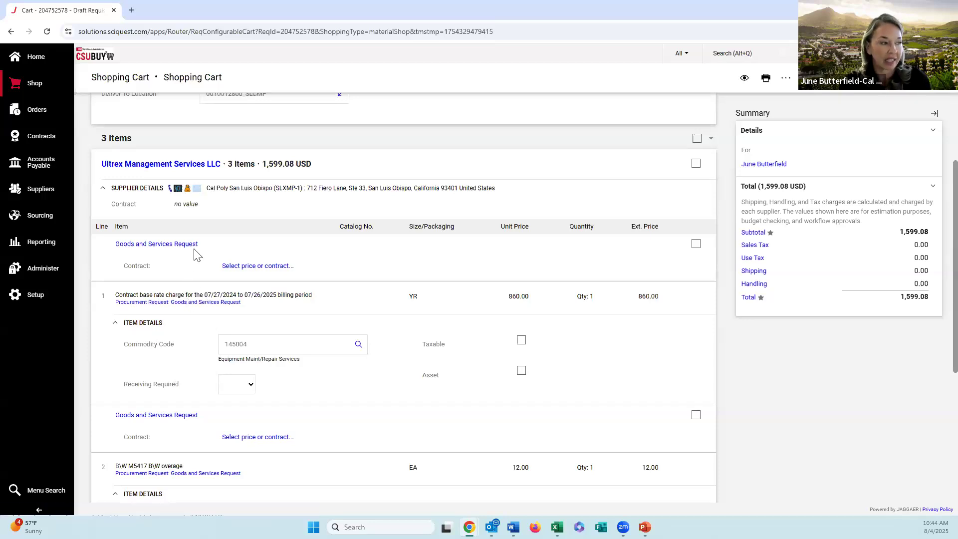
scroll(447, 244, "up", 2)
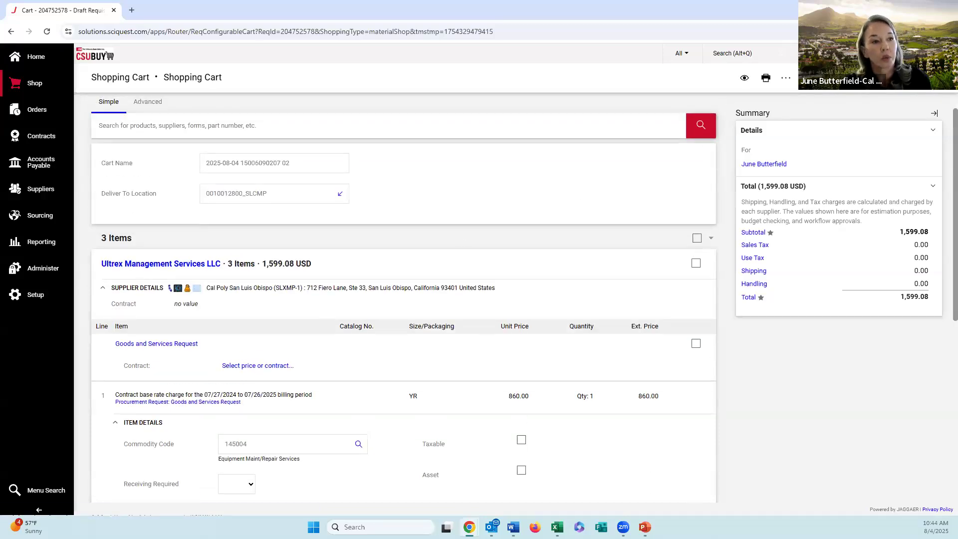
Step: Proceed to checkout with the copied cart and check the chartfields of its three lines
left_click(904, 78)
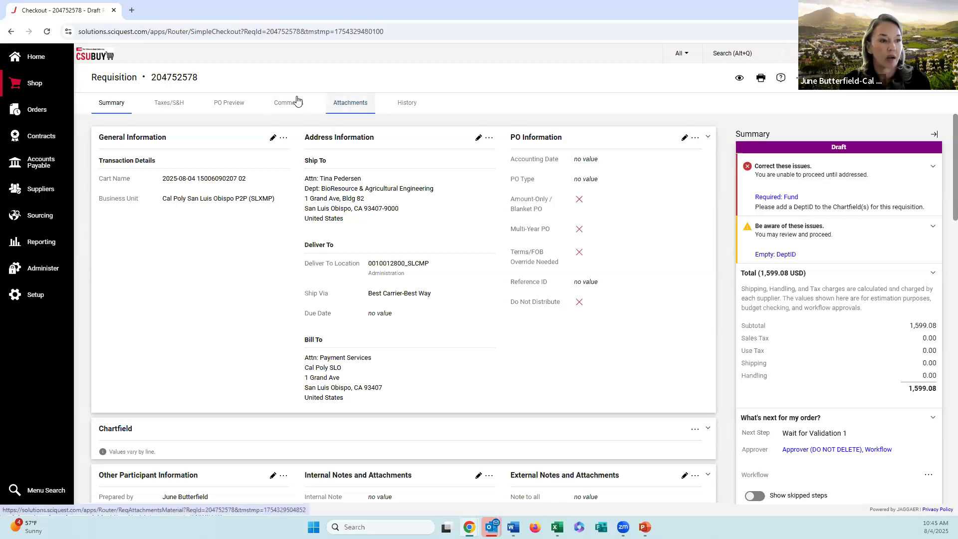
scroll(432, 232, "down", 10)
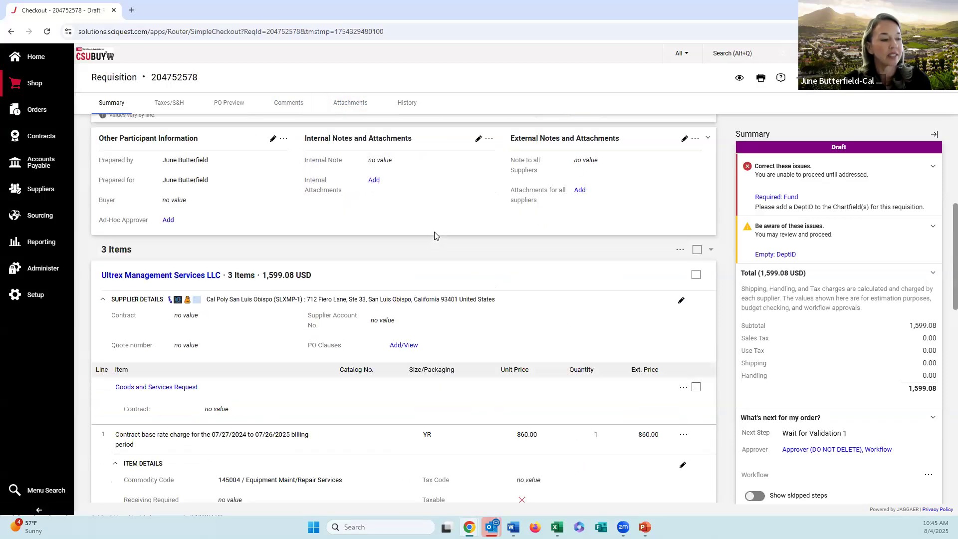
scroll(444, 312, "down", 1)
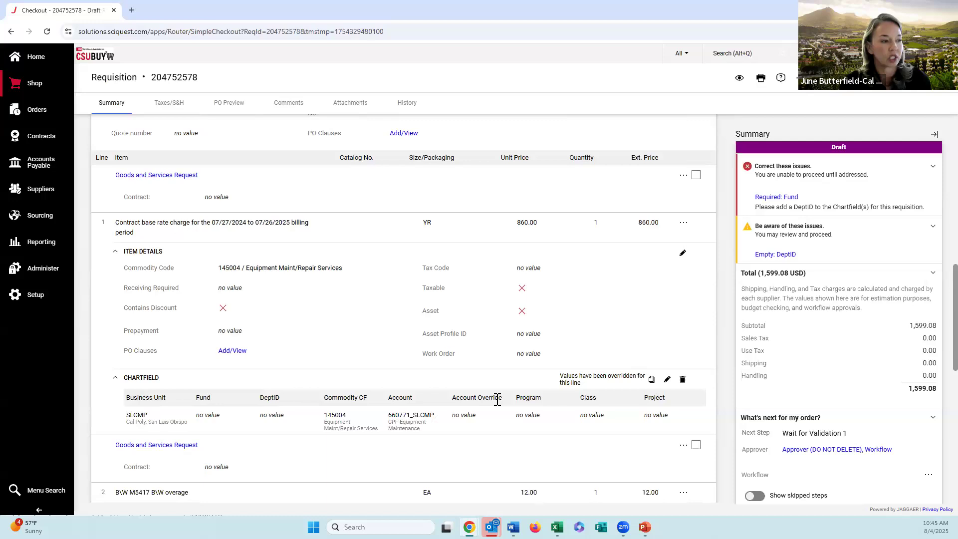
scroll(491, 404, "down", 8)
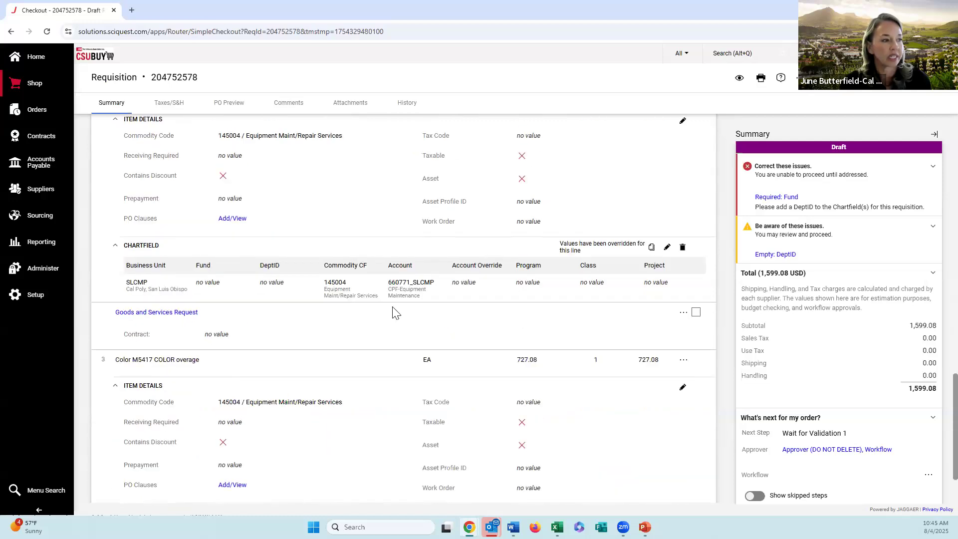
scroll(342, 410, "down", 2)
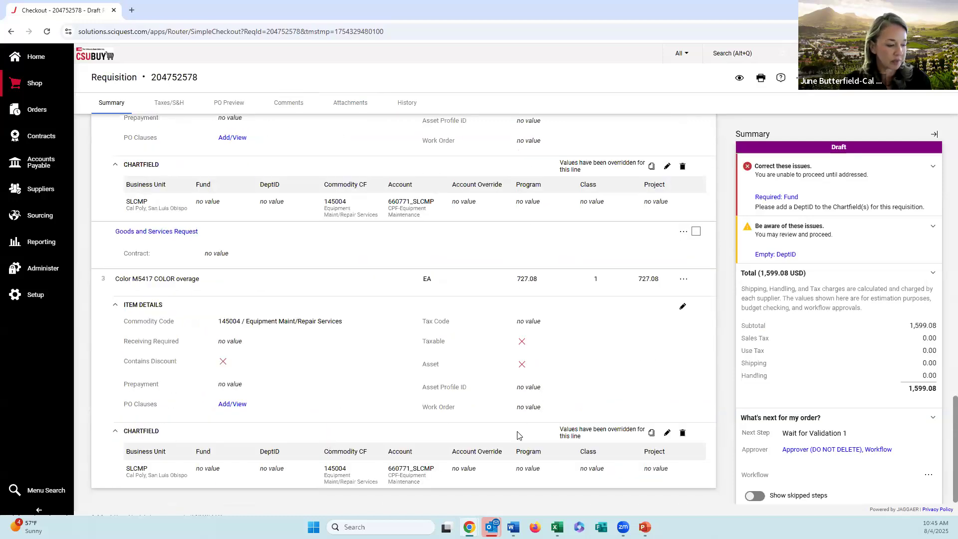
scroll(539, 389, "up", 15)
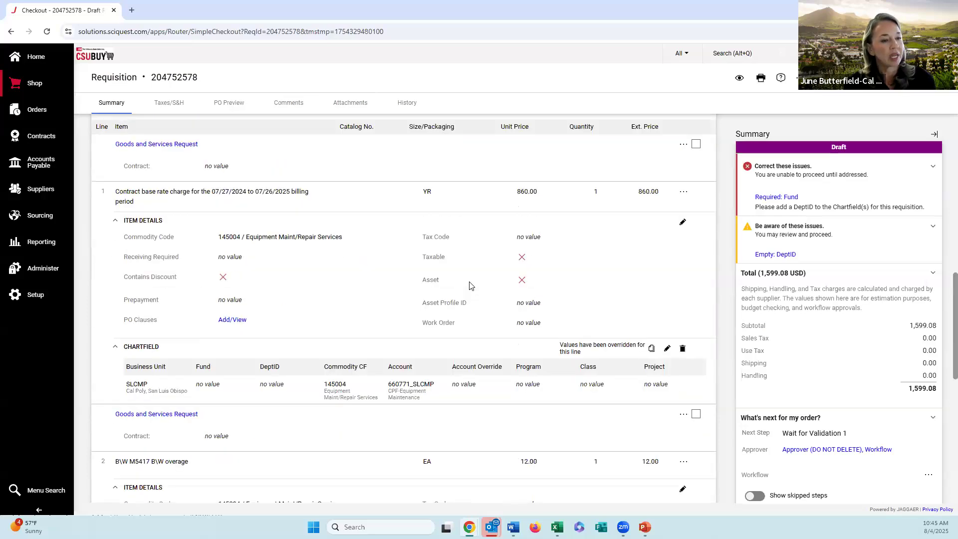
Step: Examine the draft requisition's approval workflow steps and recheck the chartfield of the contract base rate line
scroll(865, 311, "down", 6)
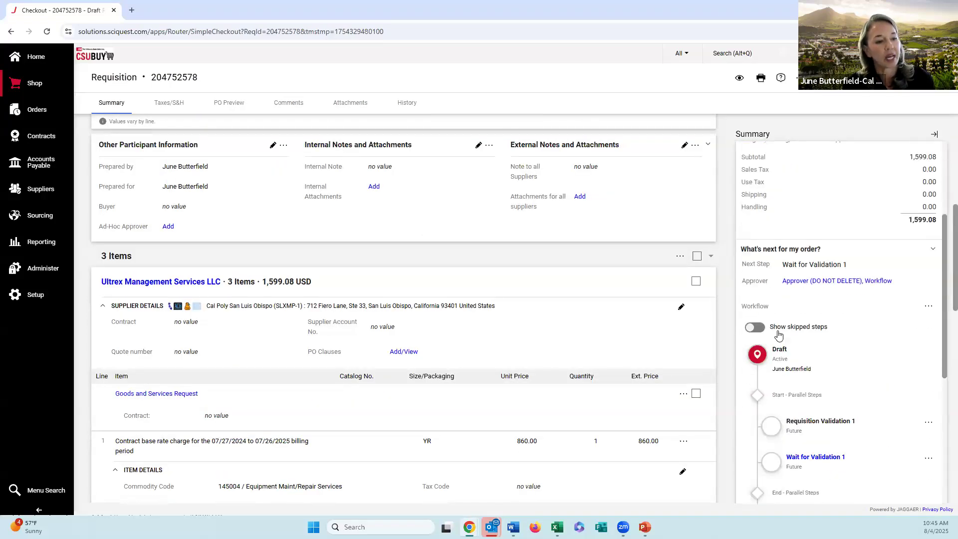
scroll(791, 339, "down", 2)
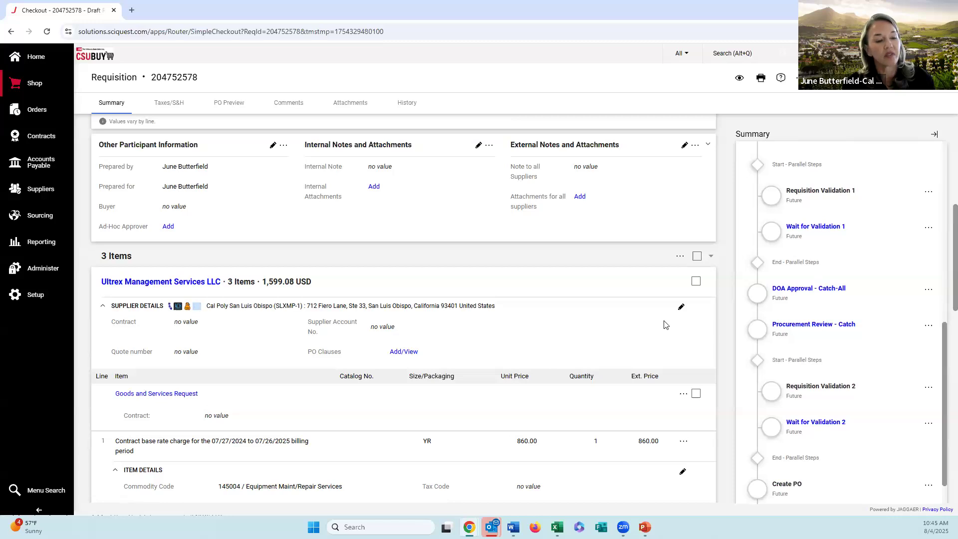
scroll(608, 331, "down", 4)
scroll(521, 348, "down", 3)
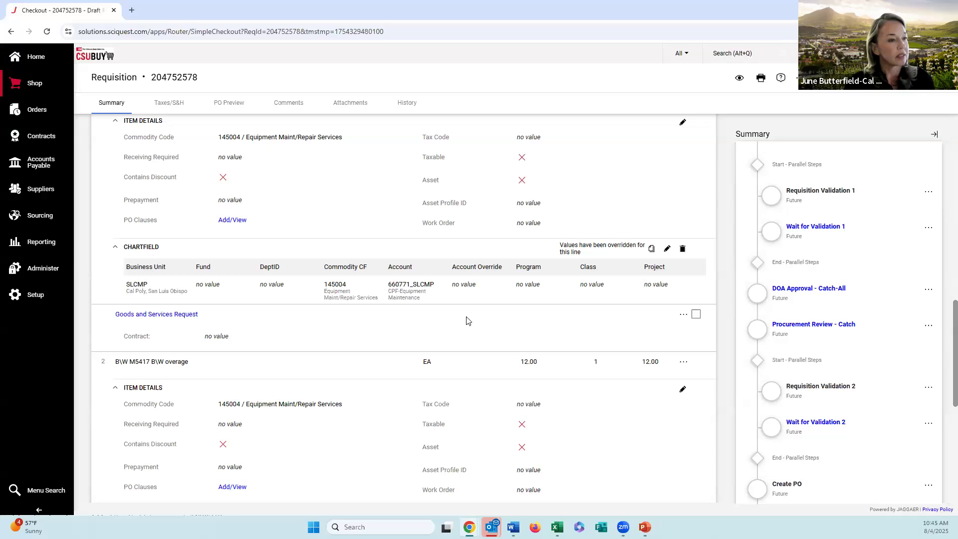
Step: Try to apply the Test2 code favorite to the line 1 chartfield, and close the override
scroll(499, 314, "up", 1)
left_click(668, 299)
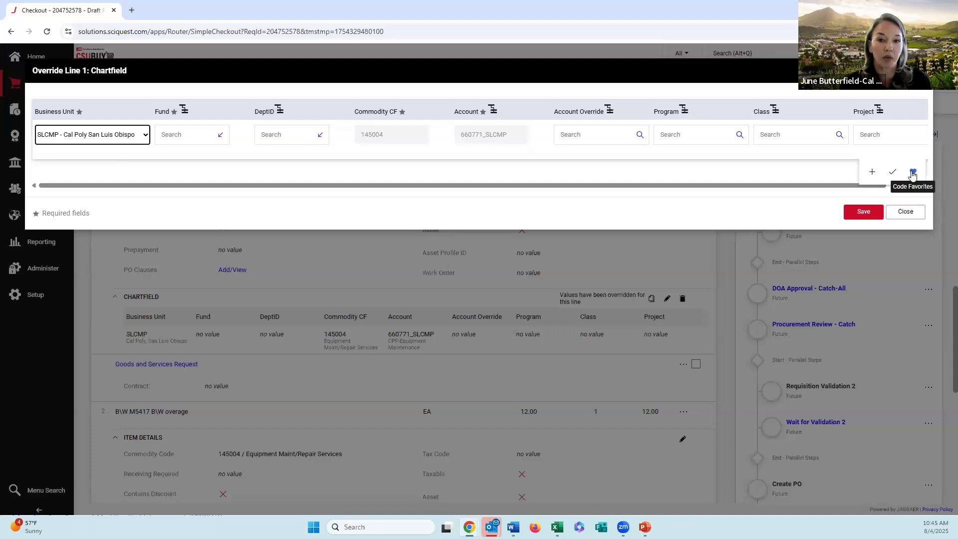
left_click(913, 173)
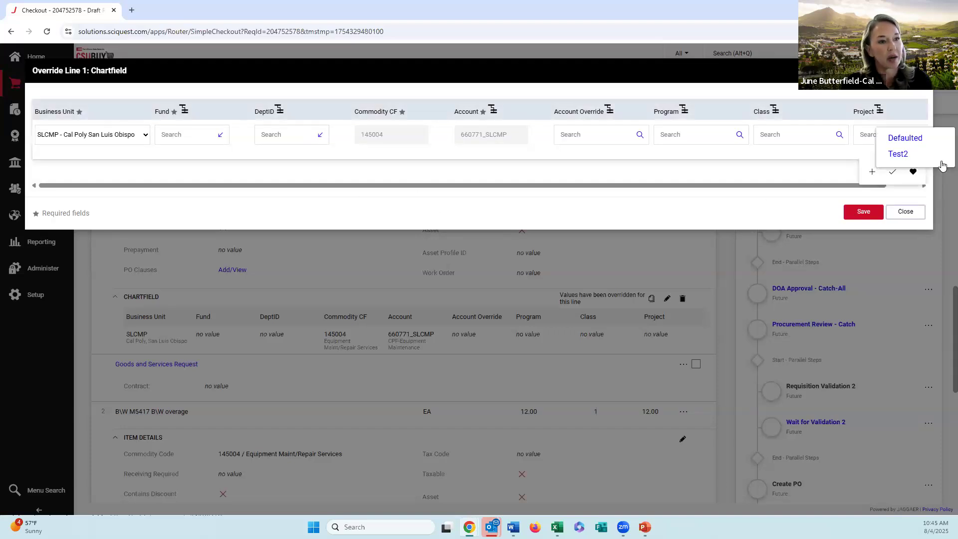
left_click(898, 154)
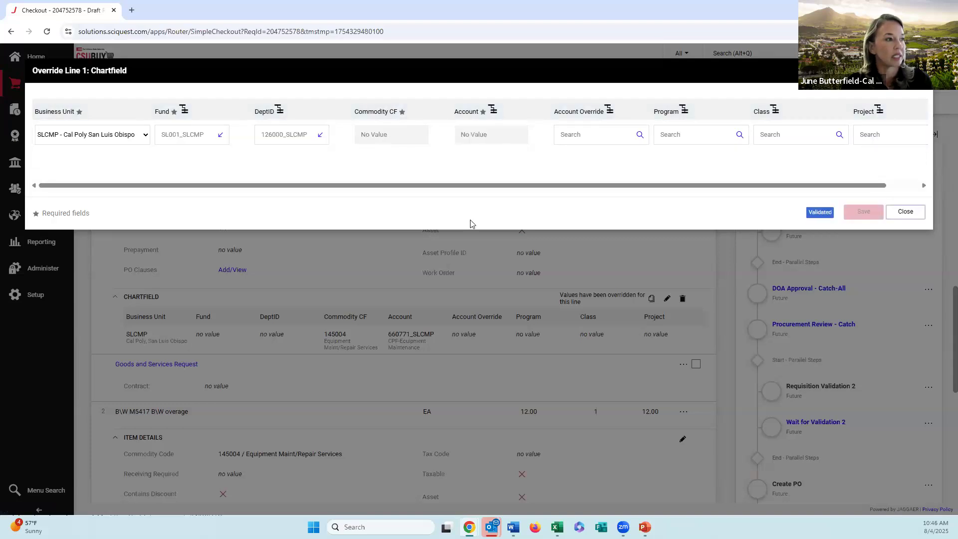
left_click(905, 211)
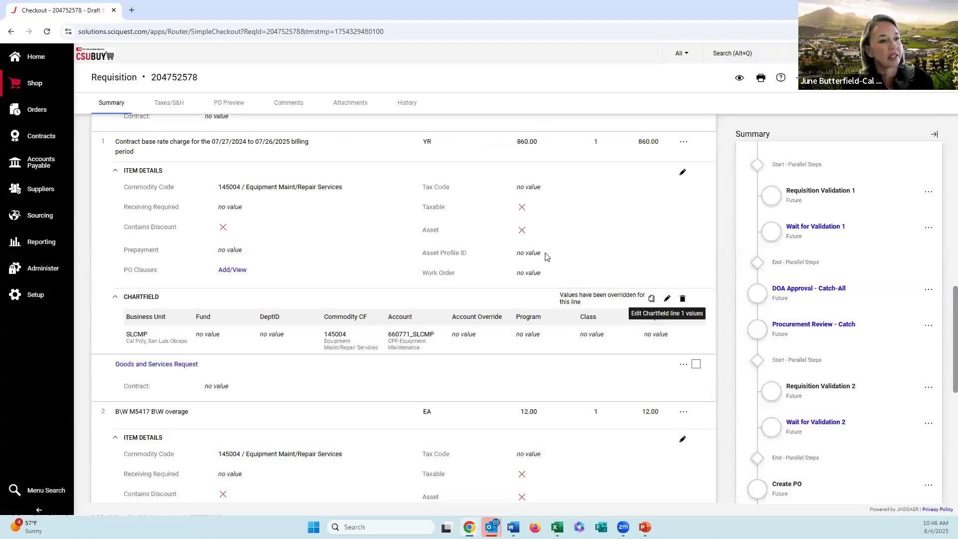
Step: Remove the Color M5417 COLOR overage item from the cart and review the remaining lines in the draft requisition
scroll(544, 270, "down", 7)
scroll(569, 332, "down", 1)
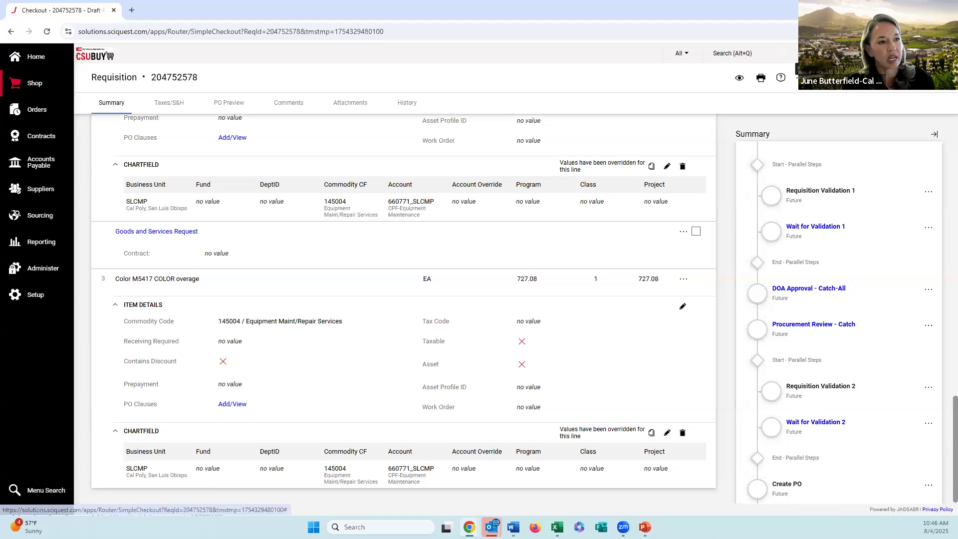
left_click(797, 69)
left_click(767, 108)
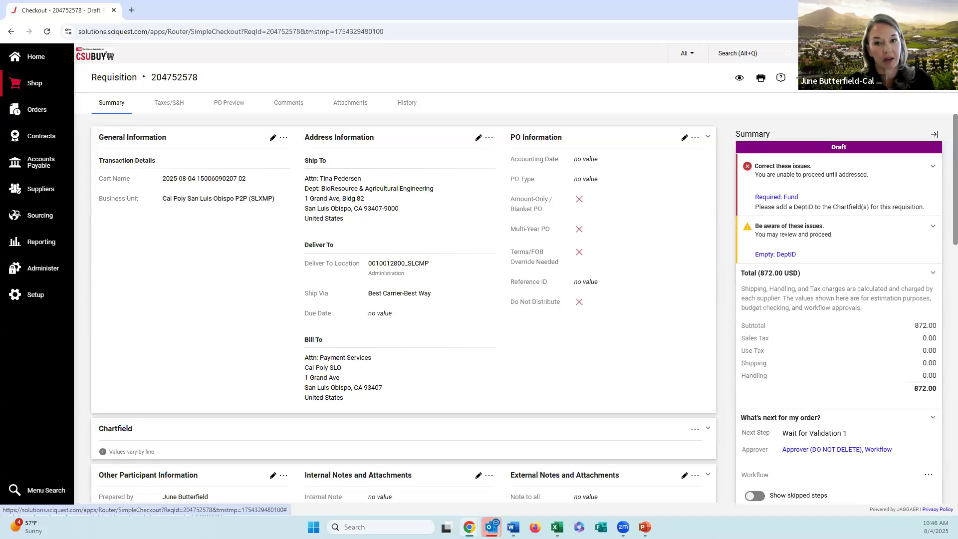
left_click(797, 69)
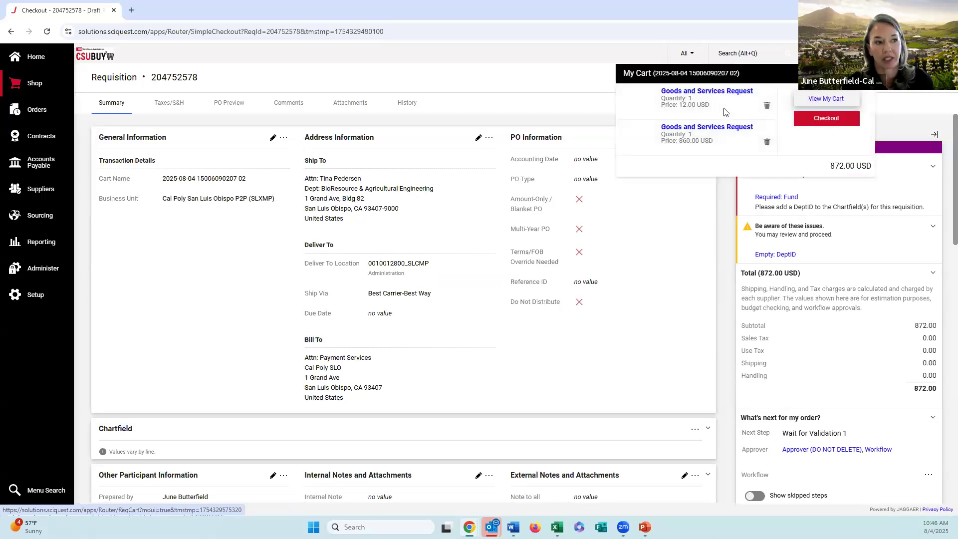
left_click(657, 265)
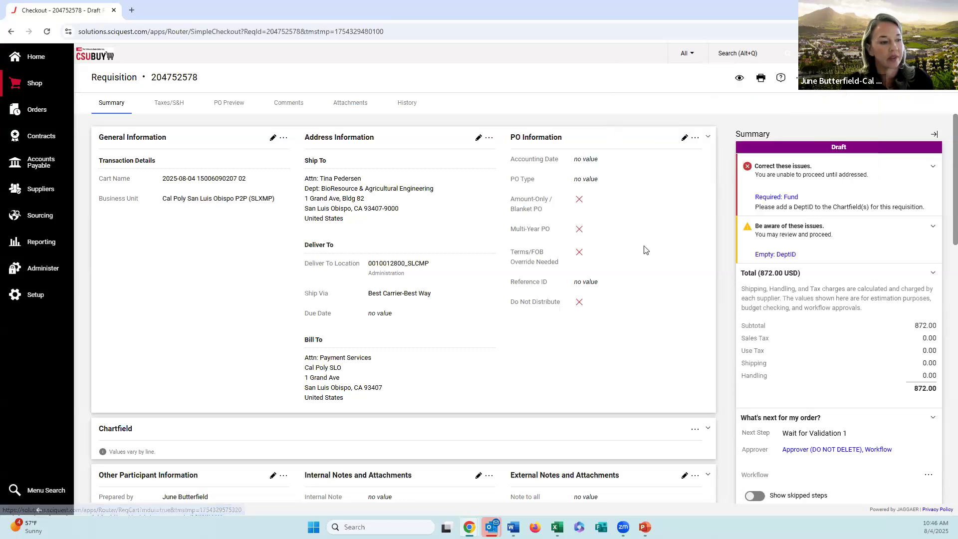
scroll(644, 250, "down", 9)
scroll(311, 248, "down", 2)
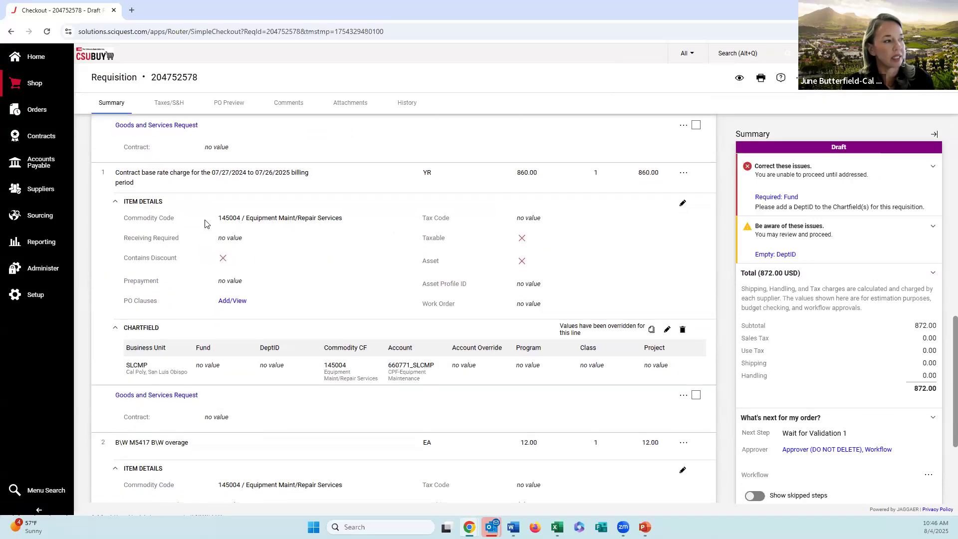
scroll(135, 192, "up", 5)
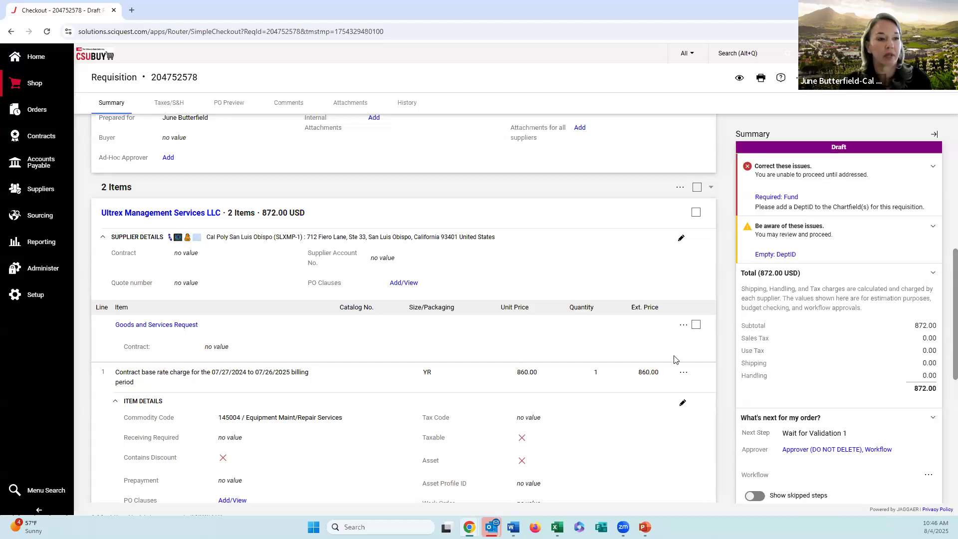
scroll(684, 325, "down", 2)
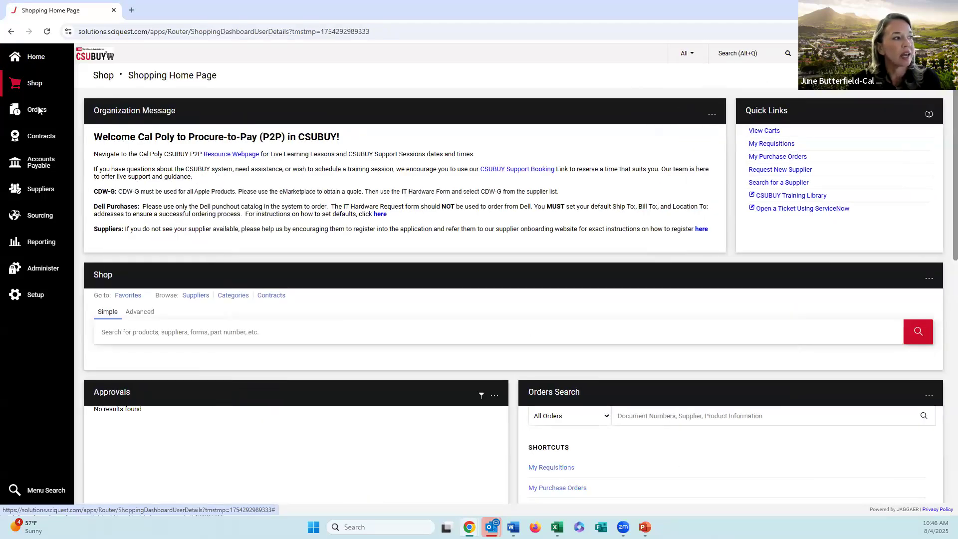
Step: Search purchase orders by PO number and open the Associated Students Inc of California Poly order
left_click(40, 111)
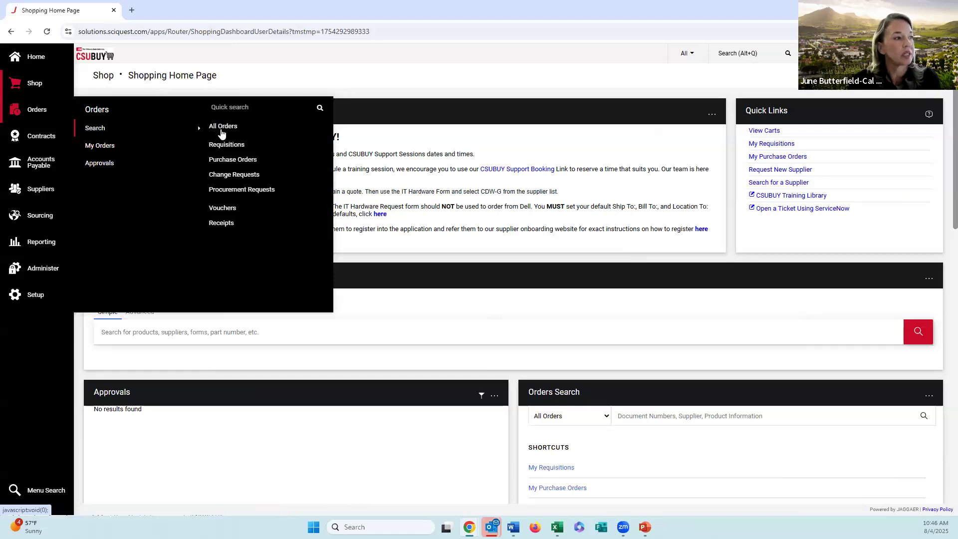
left_click(225, 161)
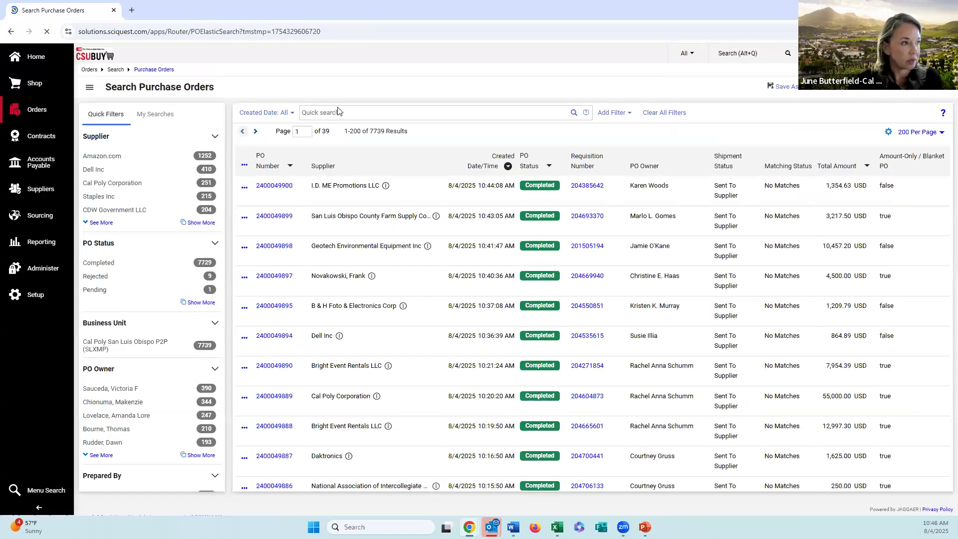
left_click(337, 111)
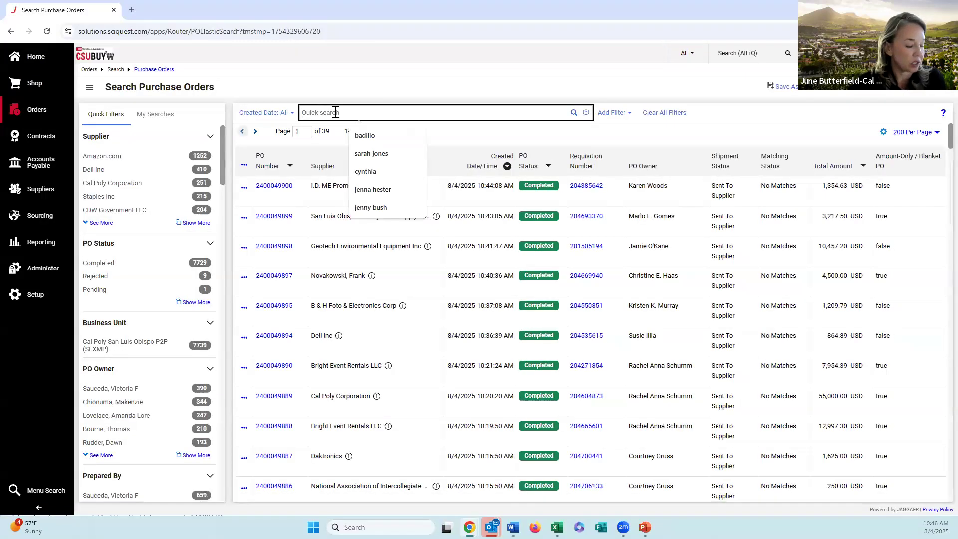
type("24")
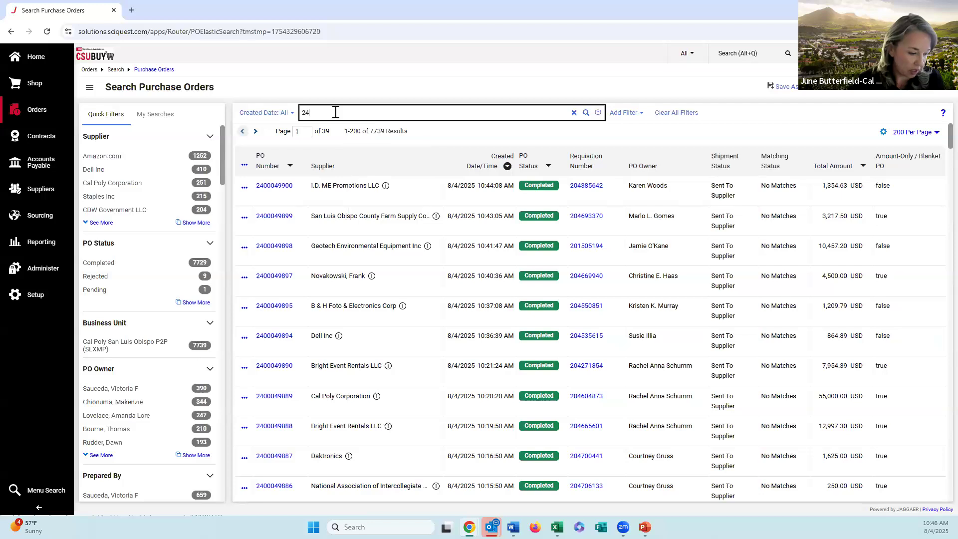
type("00041379")
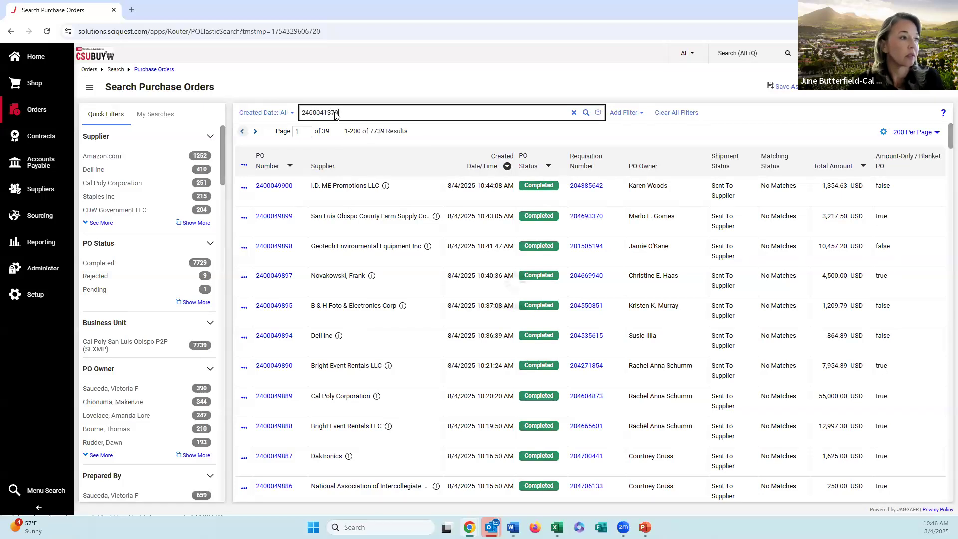
key("Return")
left_click(363, 171)
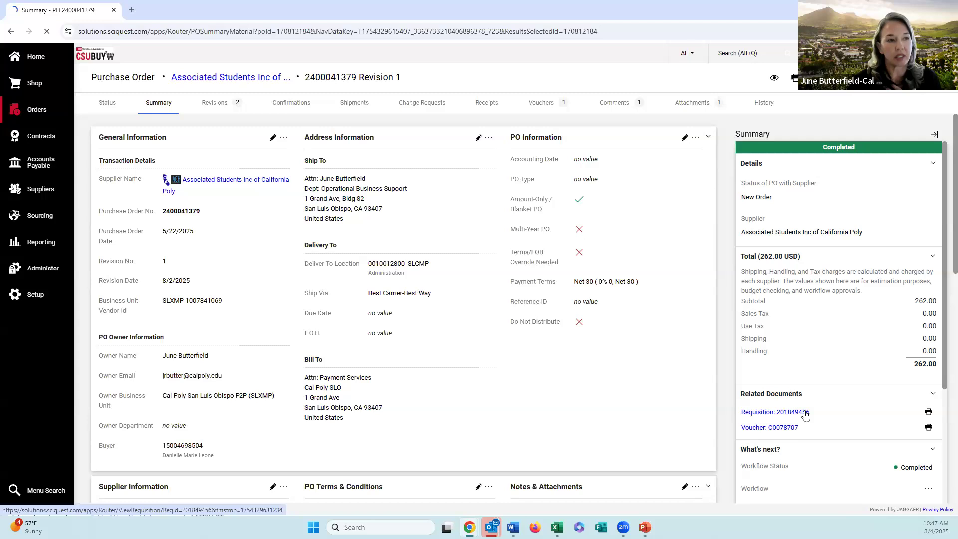
Step: Review the related requisition's Payment for Unauthorized Purchase item and its approval workflow steps
scroll(253, 348, "down", 10)
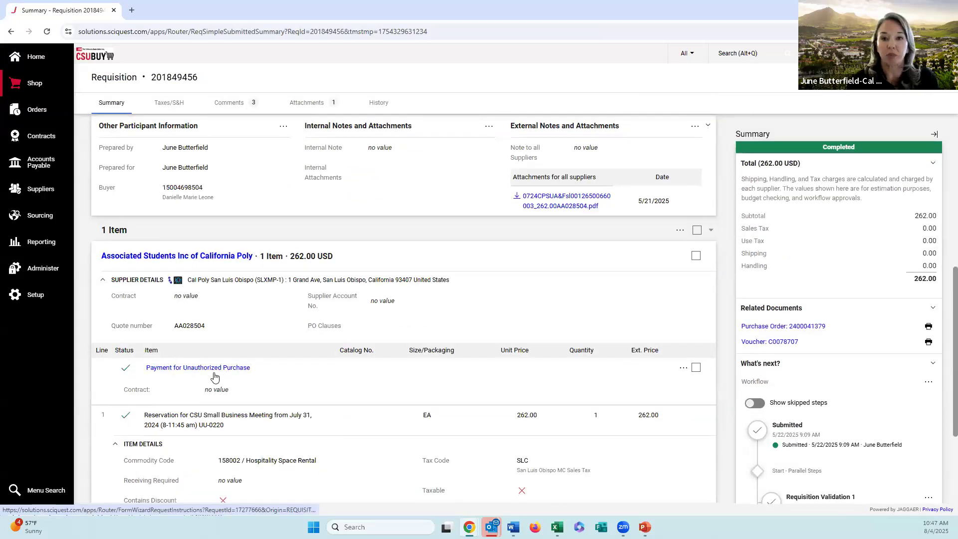
scroll(215, 377, "down", 1)
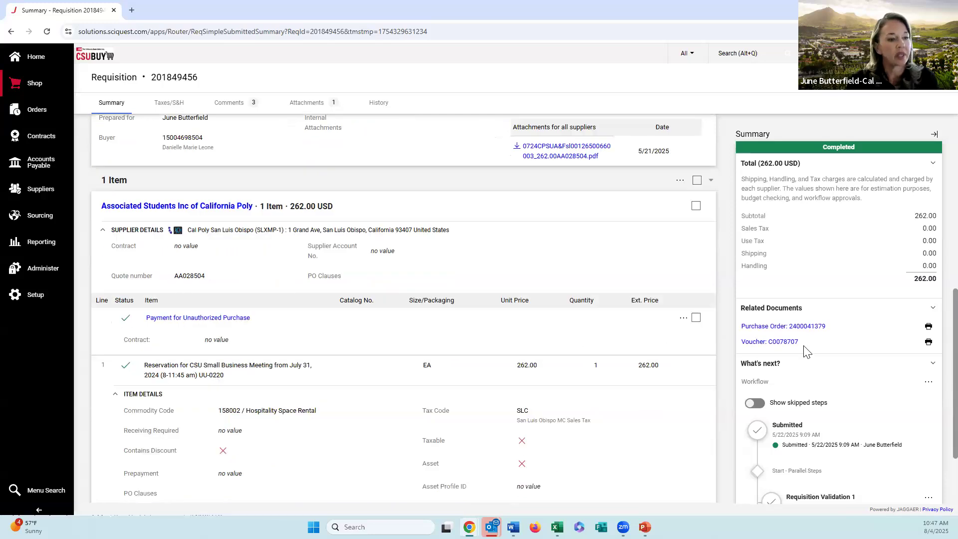
scroll(811, 359, "down", 6)
scroll(813, 394, "down", 1)
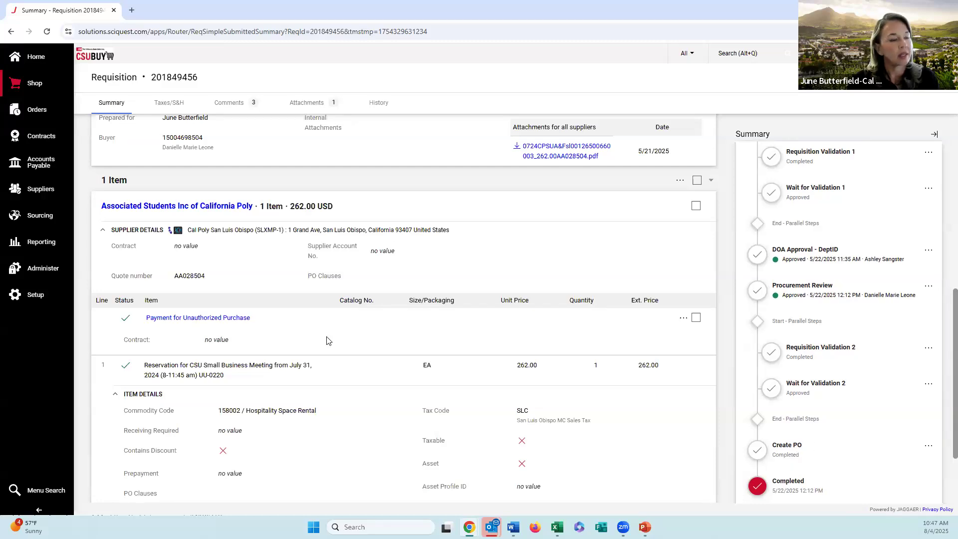
scroll(328, 338, "up", 8)
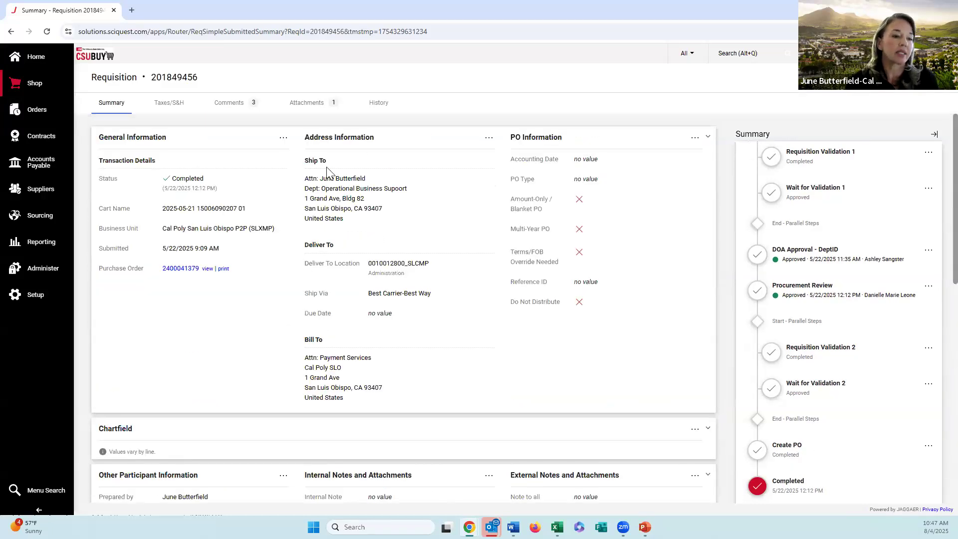
Step: Examine the requisition's history entries and return to its related purchase order
left_click(382, 106)
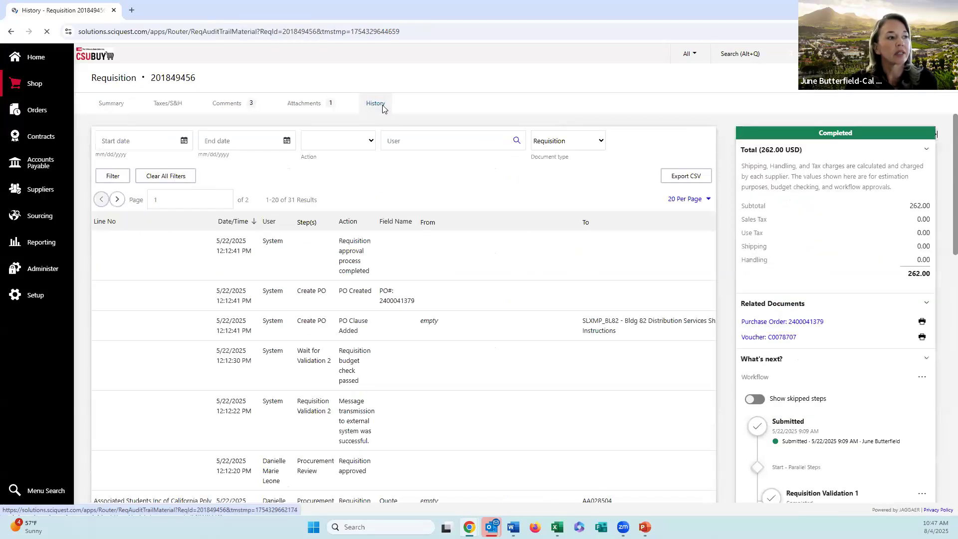
scroll(341, 282, "down", 7)
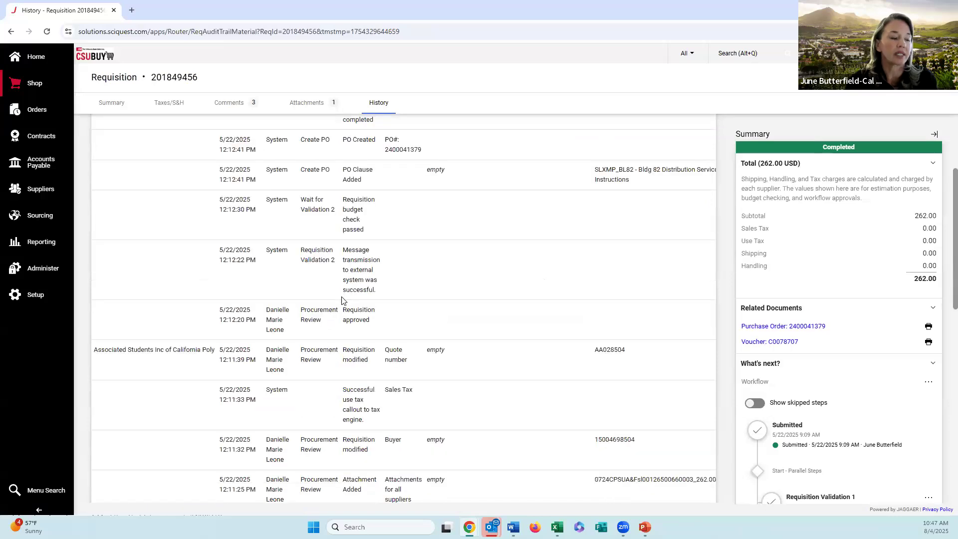
scroll(338, 316, "down", 4)
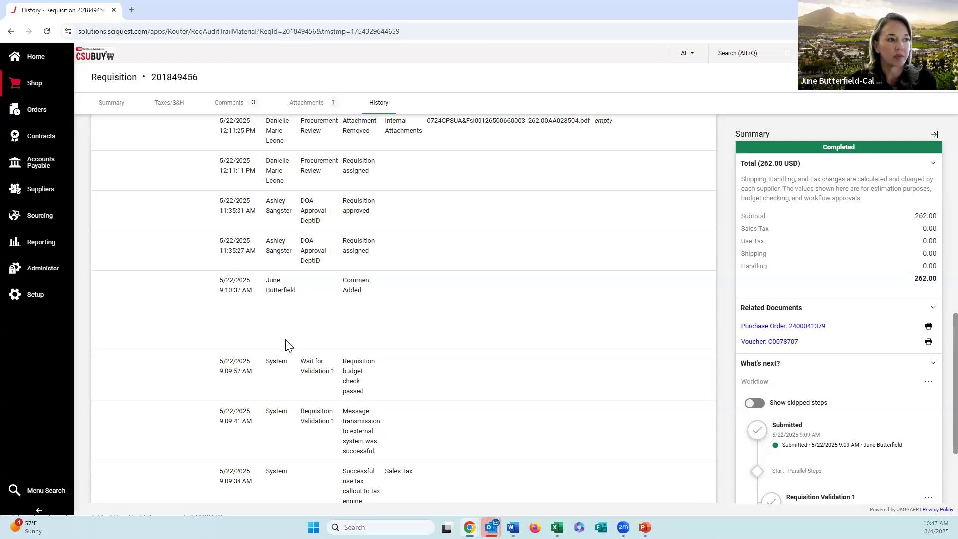
scroll(397, 255, "up", 1)
scroll(370, 241, "up", 7)
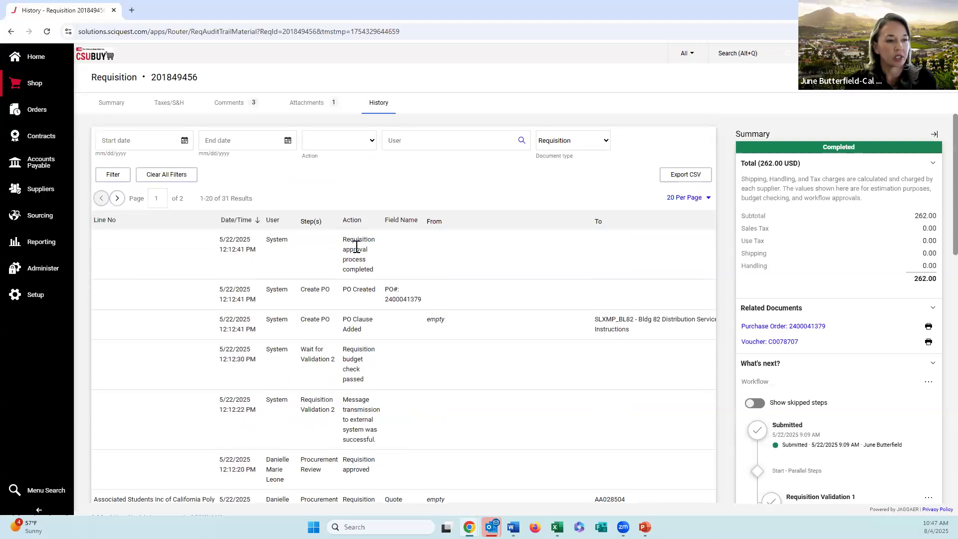
left_click(806, 326)
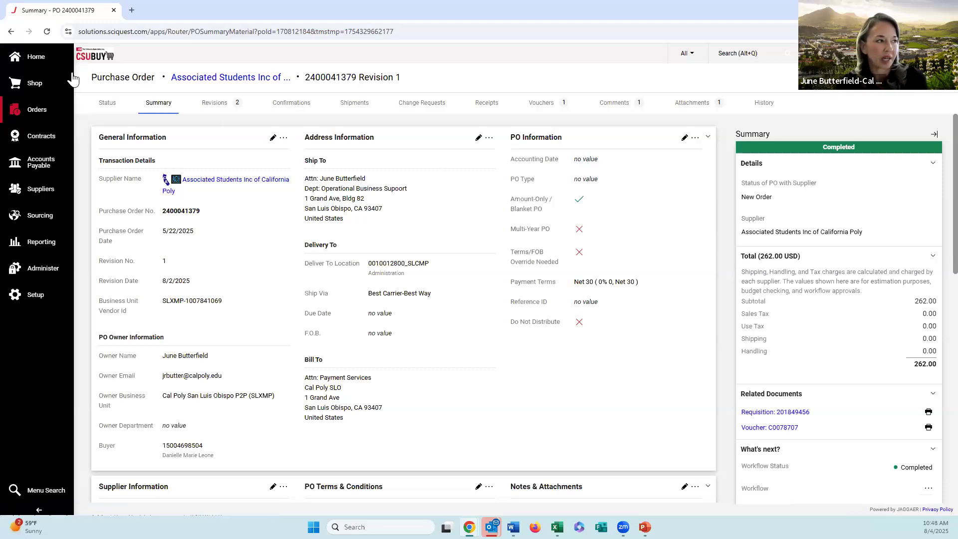
Step: Start a Request to Close PO form from the shopping home page and advance to its request details questions
left_click(42, 64)
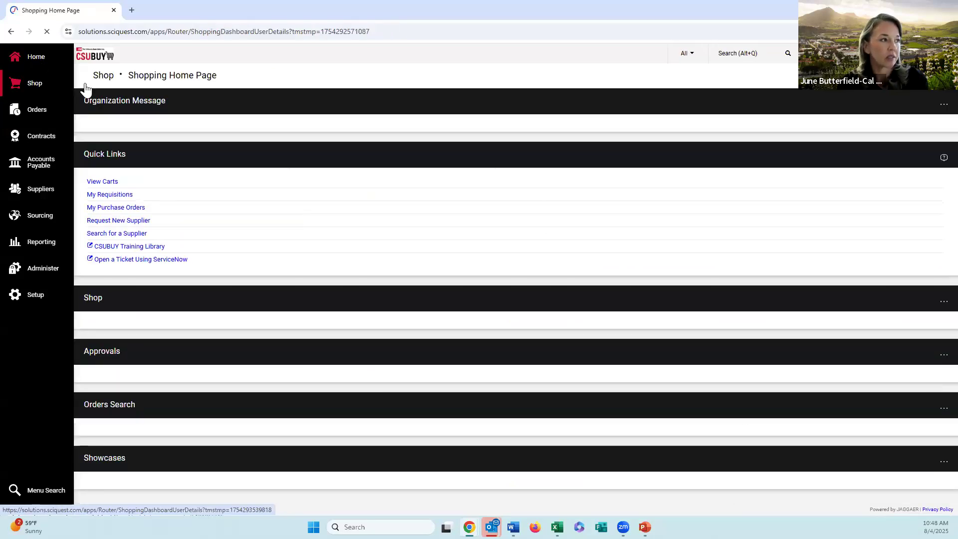
scroll(350, 184, "down", 5)
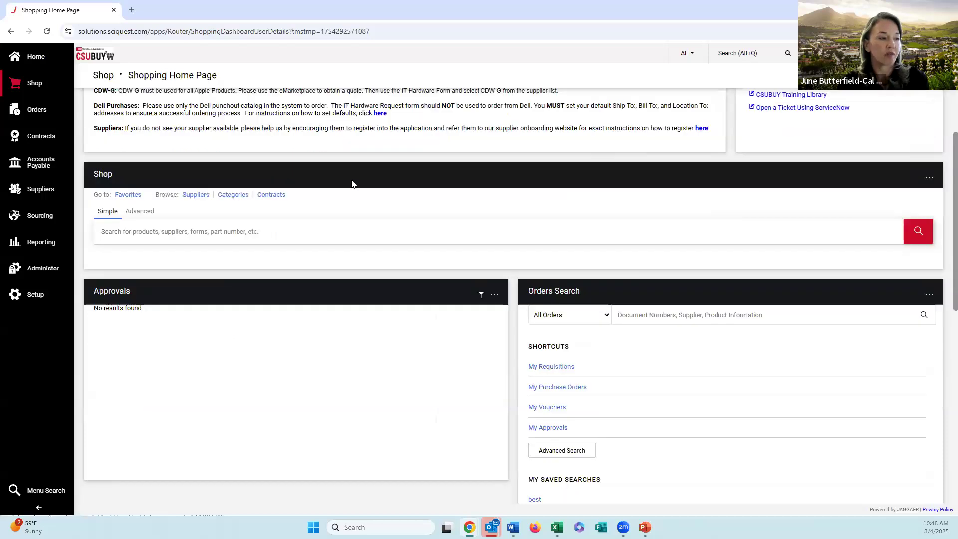
scroll(363, 200, "down", 2)
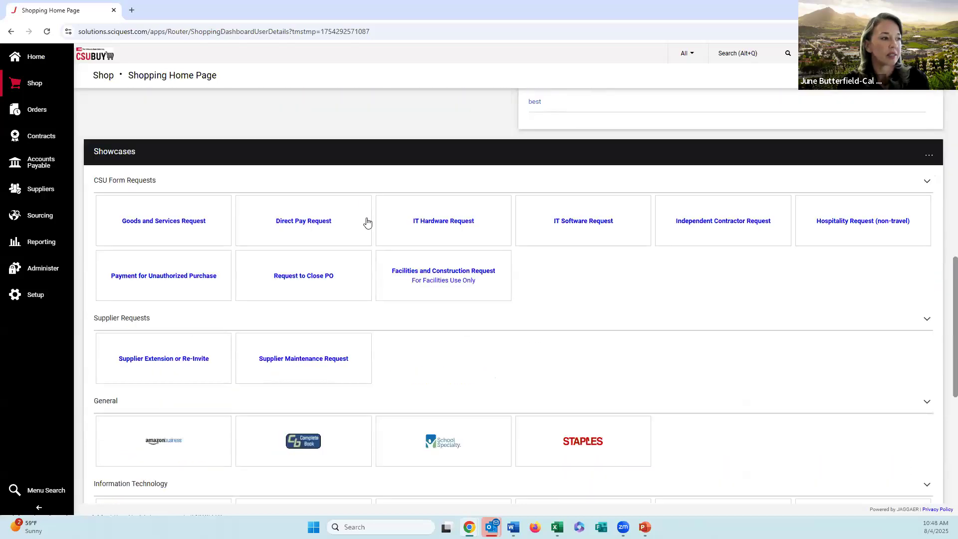
left_click(329, 281)
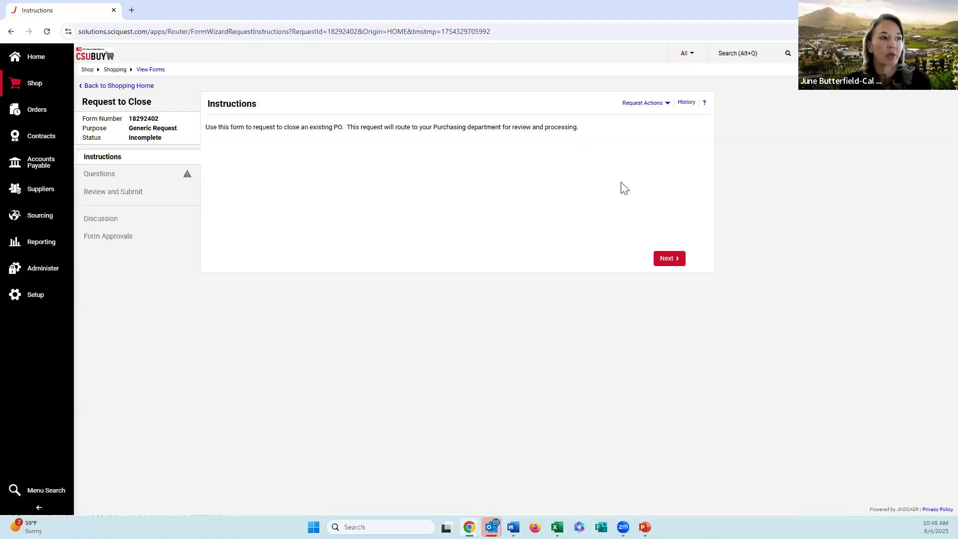
left_click(673, 261)
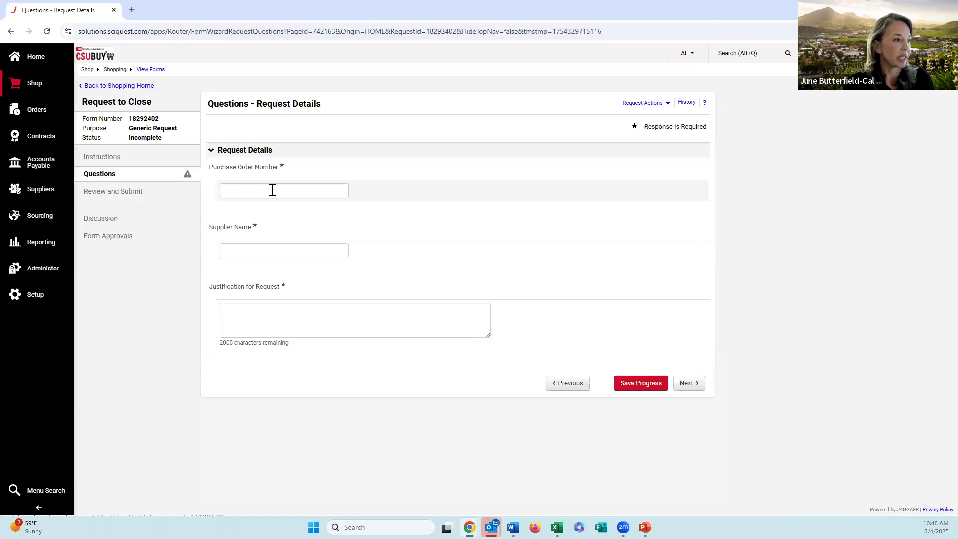
Step: Enter the purchase order number and the supplier name Associated Students Inc in the request details
left_click(272, 193)
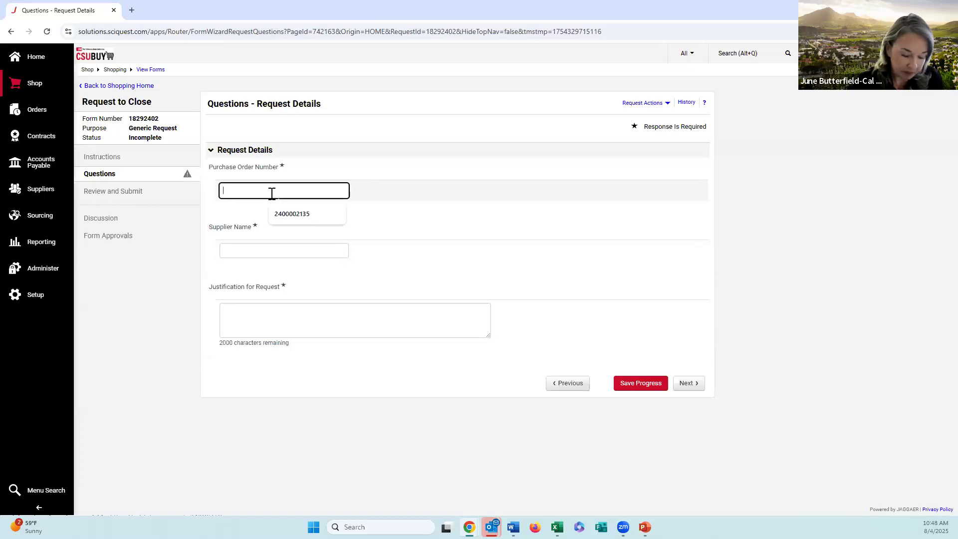
type("2400041379")
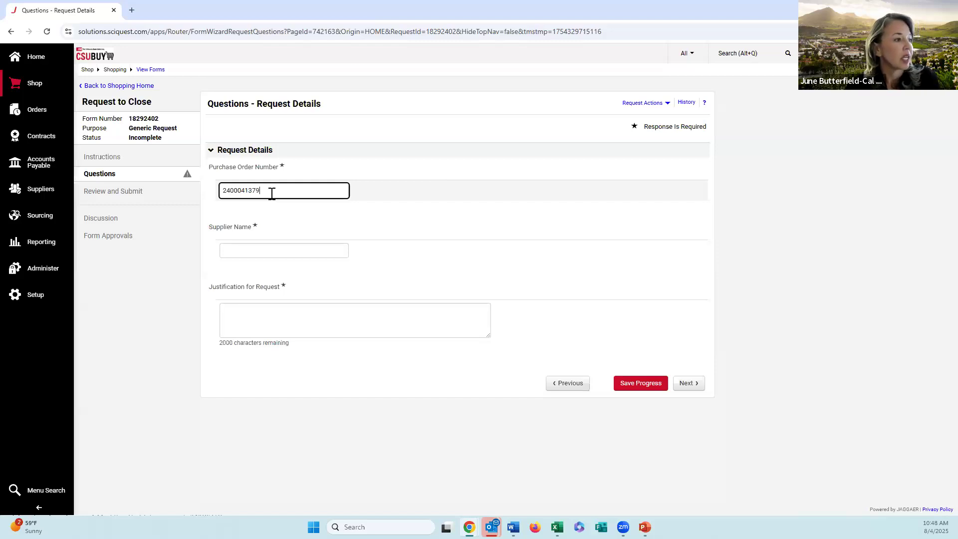
left_click(285, 250)
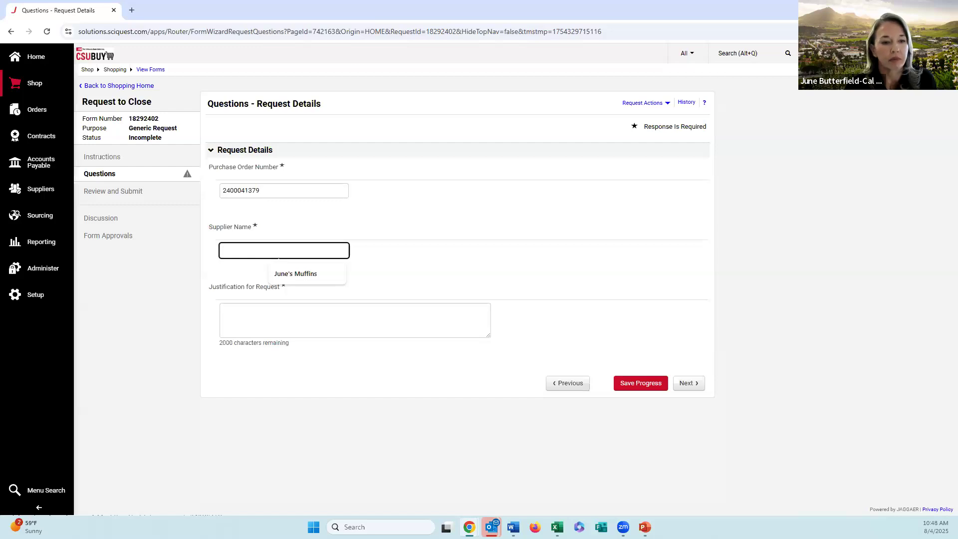
key("alt+Tab")
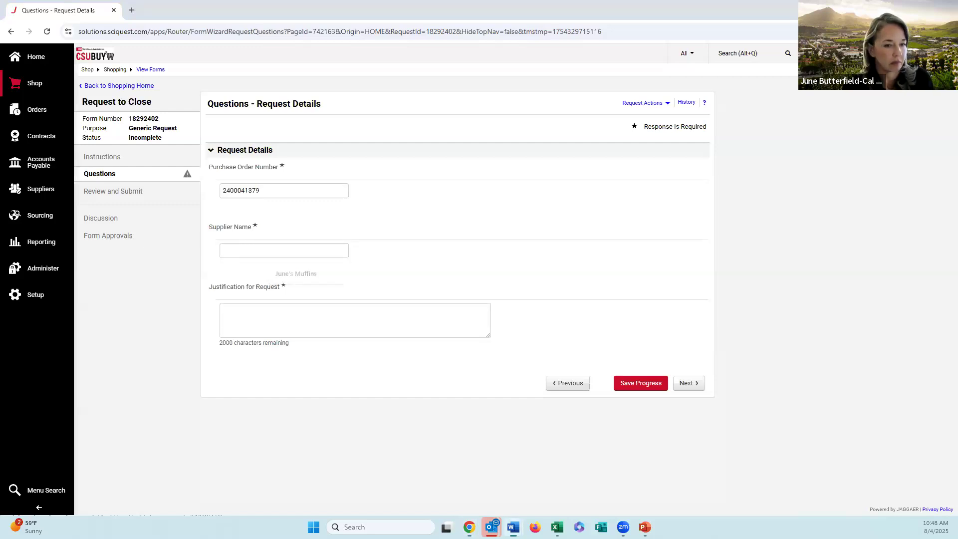
left_click(288, 257)
type("Associated Students Inc")
Step: Justify the closure with "All funds have paid out on this Open PO. Explain why you are requesting to close this PO" and submit the request
key("alt+Tab")
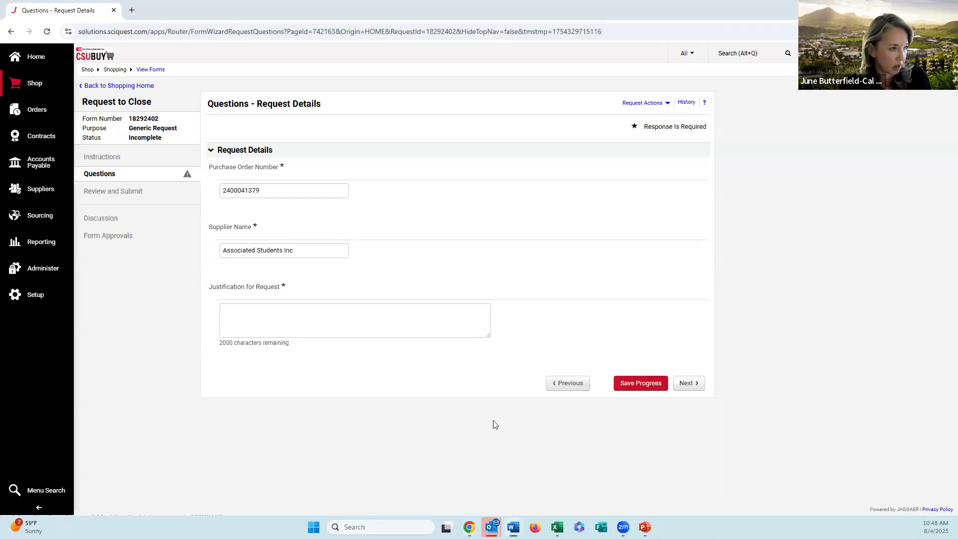
left_click(401, 319)
type("All funds have paid out on this Open PO. Explain why you are requesting to close this PO")
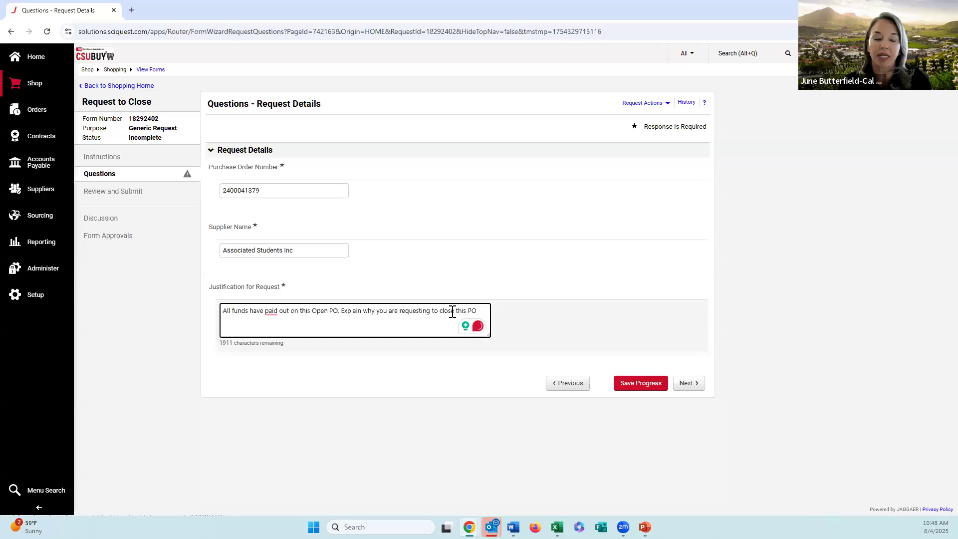
left_click(697, 384)
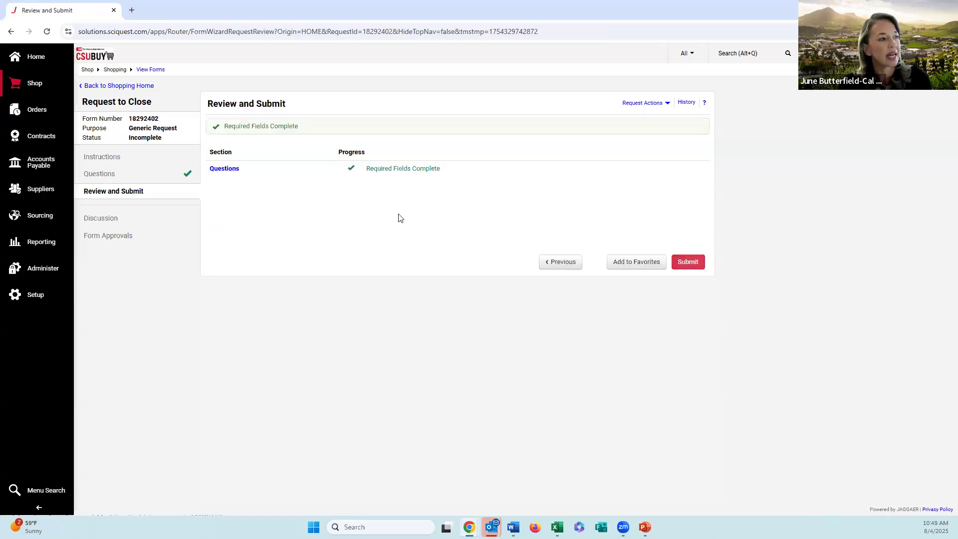
left_click(688, 261)
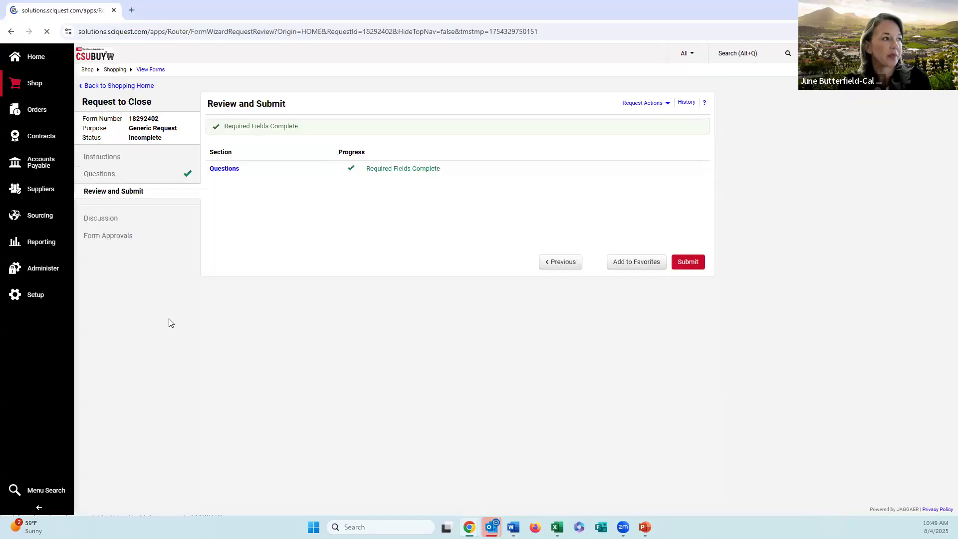
Step: Check the submitted request's discussion threads and the approvers of its Request to Reopen or Close PO approval step
left_click(109, 221)
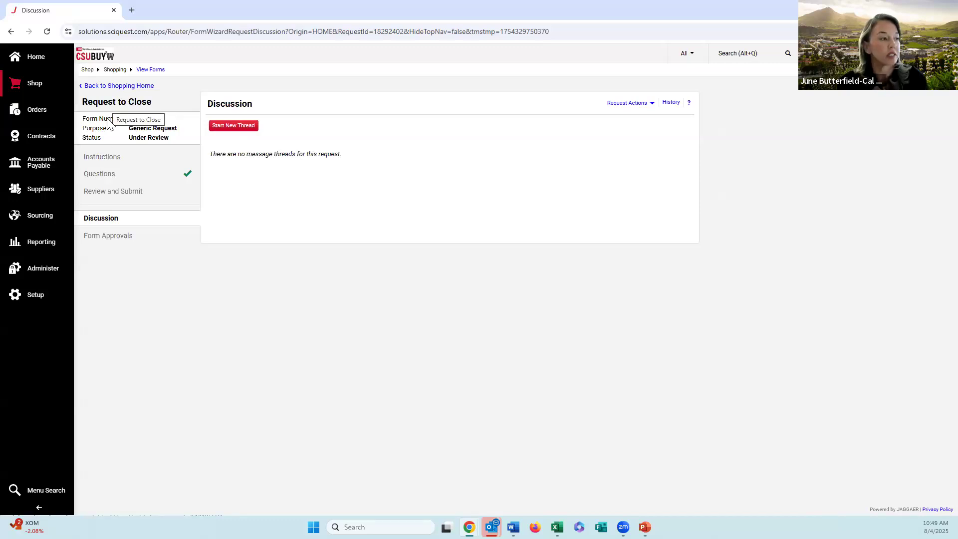
left_click(103, 243)
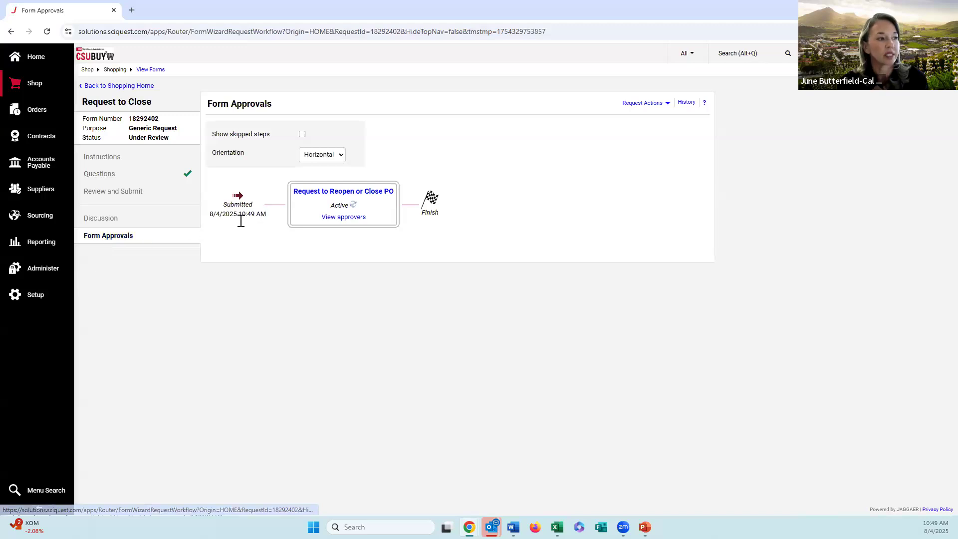
left_click(344, 218)
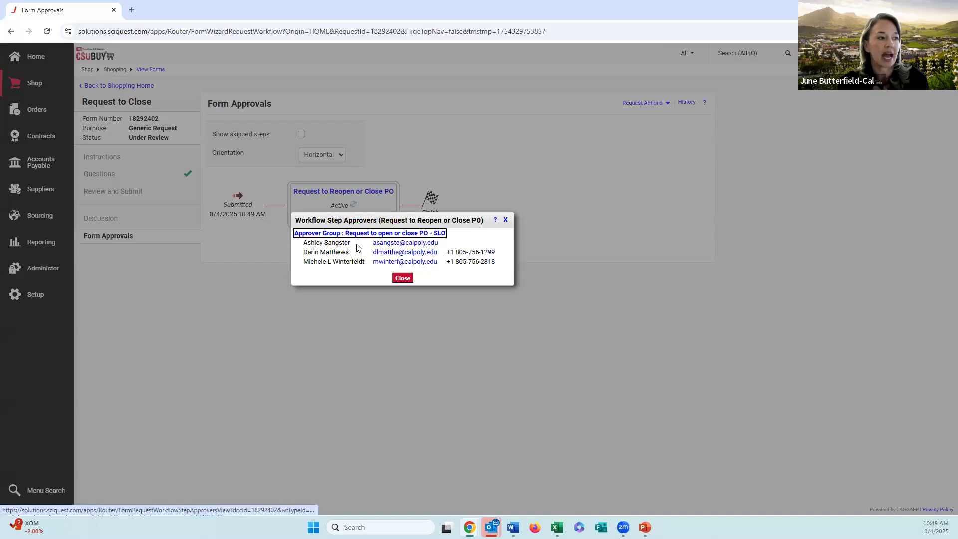
left_click(402, 278)
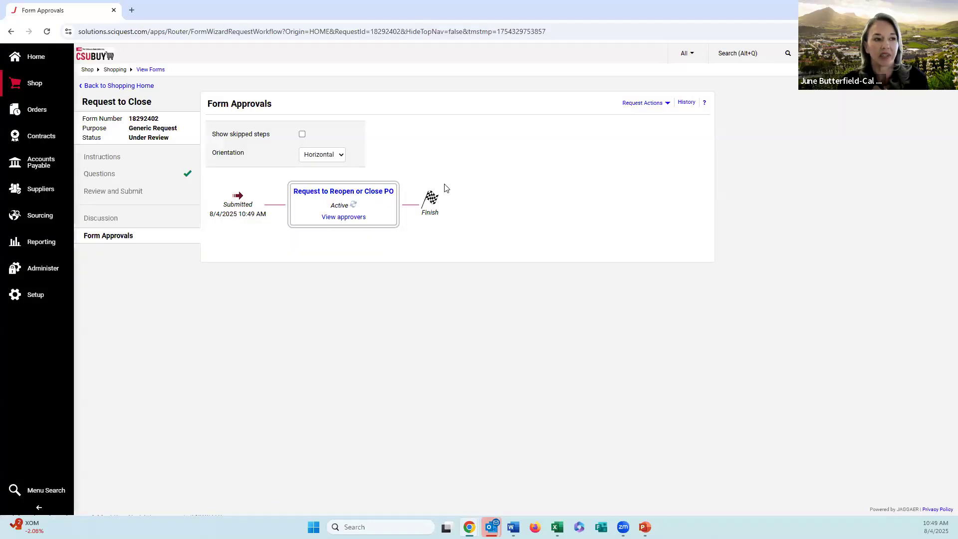
Step: Return to the shopping home page and review the navigation options, action items and notifications
left_click(48, 61)
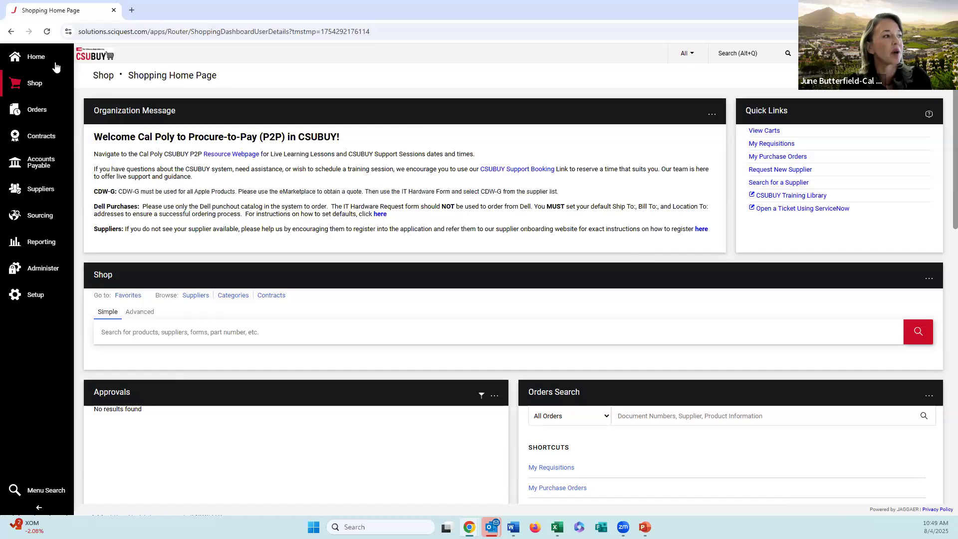
mouse_move(34, 235)
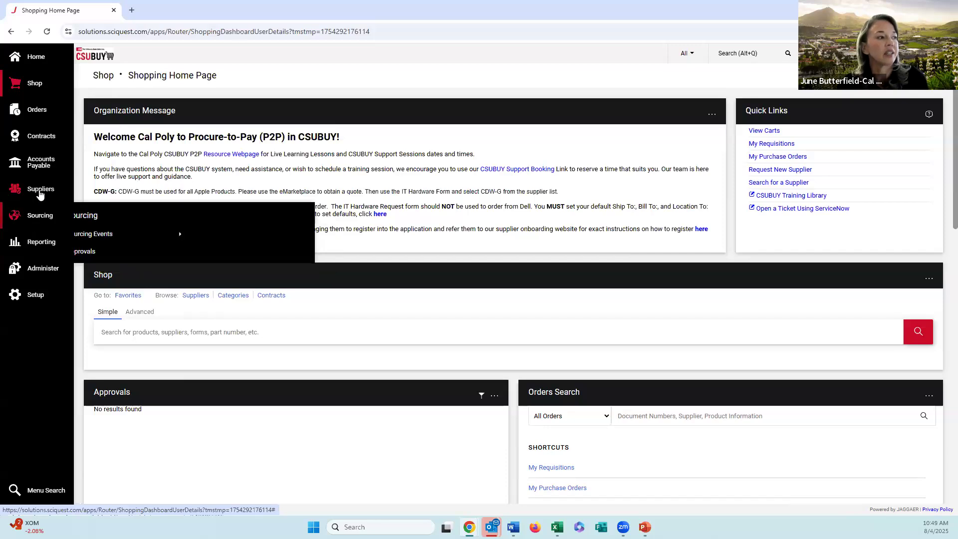
mouse_move(41, 195)
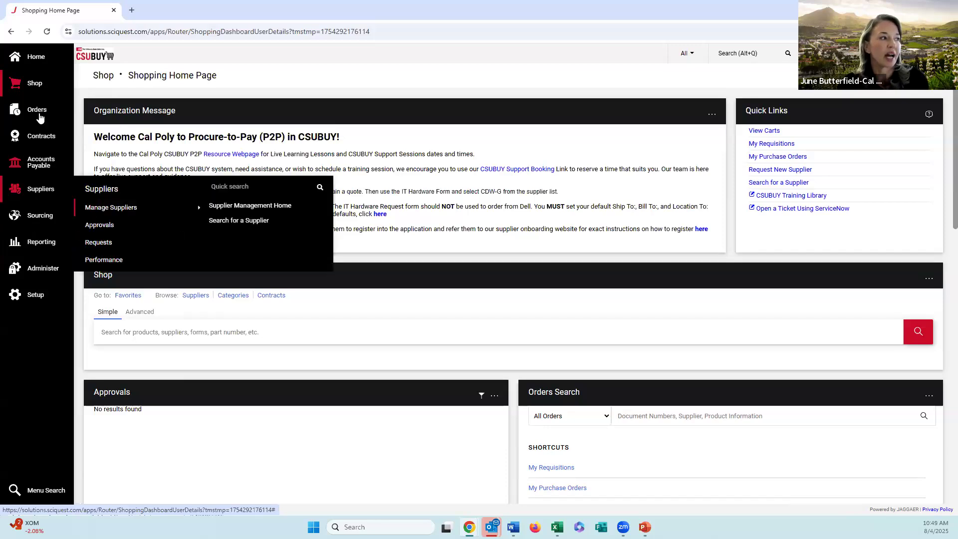
mouse_move(38, 91)
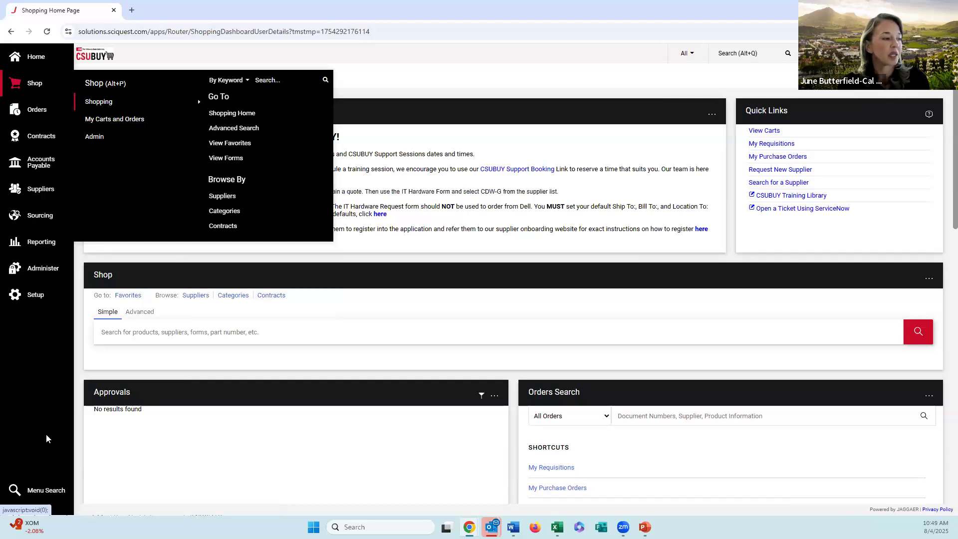
mouse_move(44, 490)
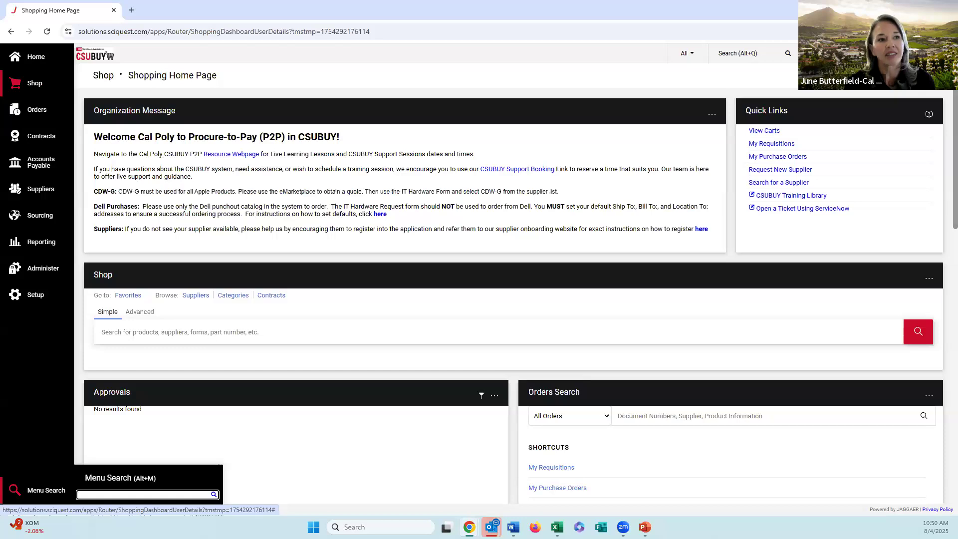
left_click(905, 53)
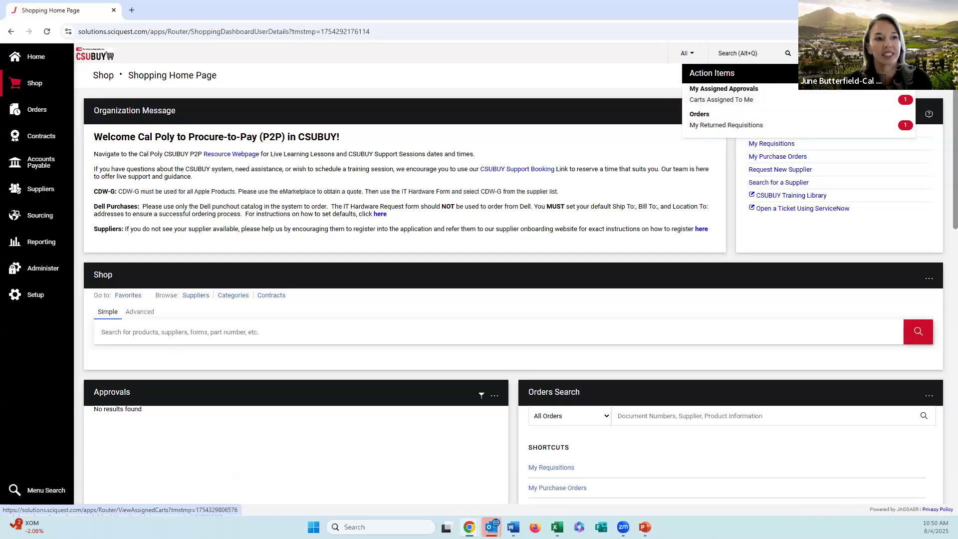
left_click(924, 53)
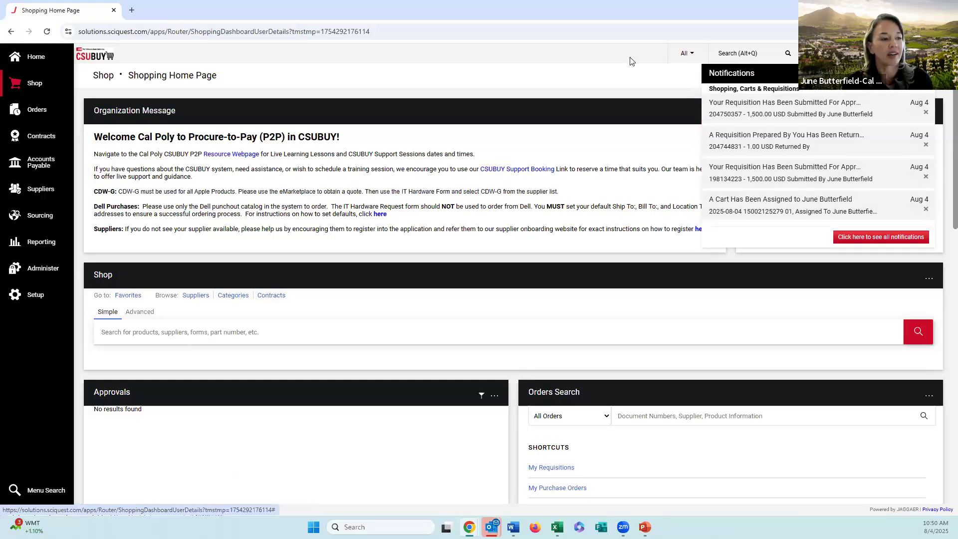
left_click(572, 90)
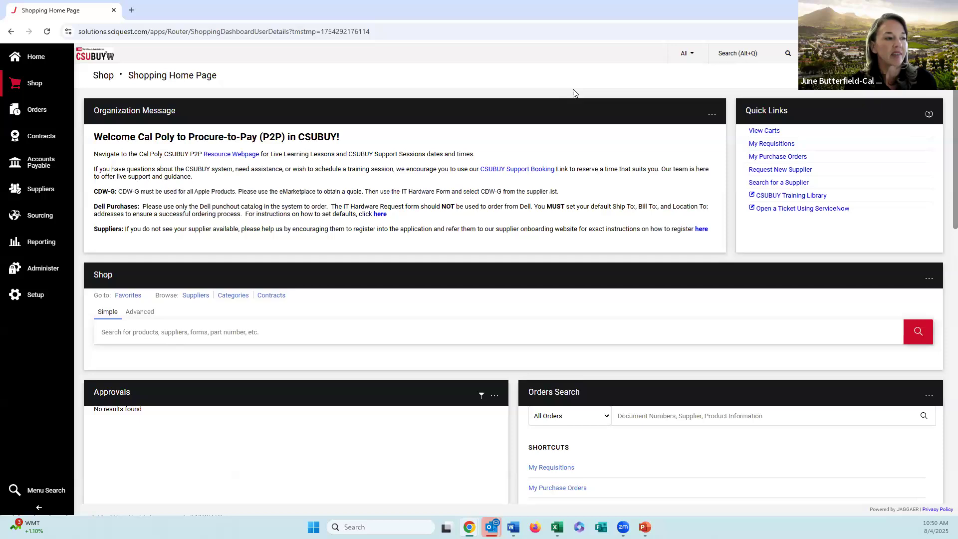
Step: Browse the showcases, read the Goods and Services Request form's instructions, and discard the form
scroll(555, 132, "down", 5)
scroll(517, 161, "down", 5)
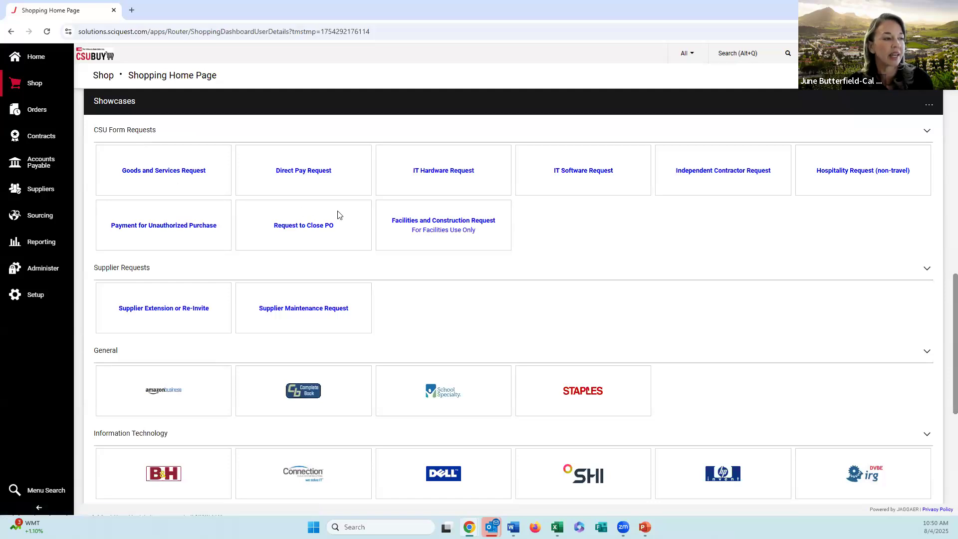
scroll(439, 367, "down", 5)
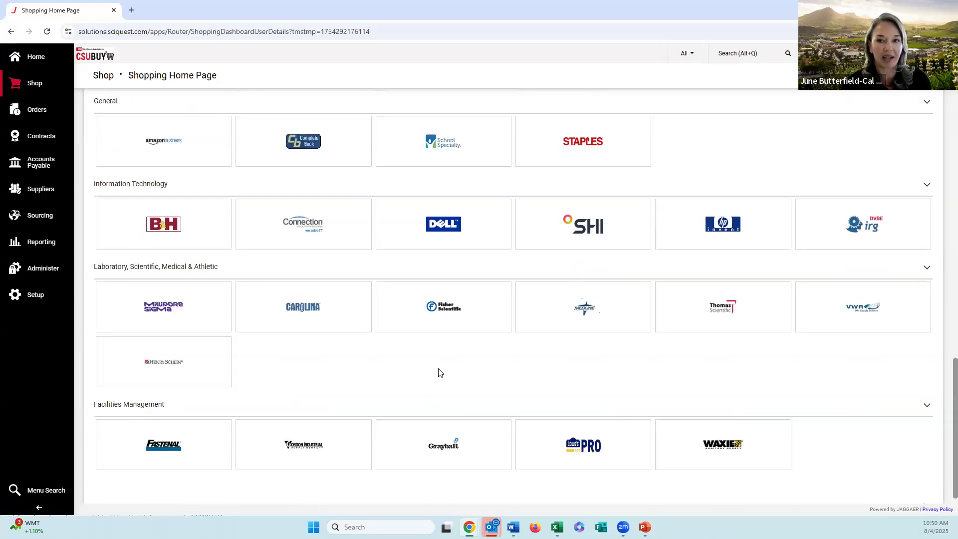
scroll(442, 364, "up", 5)
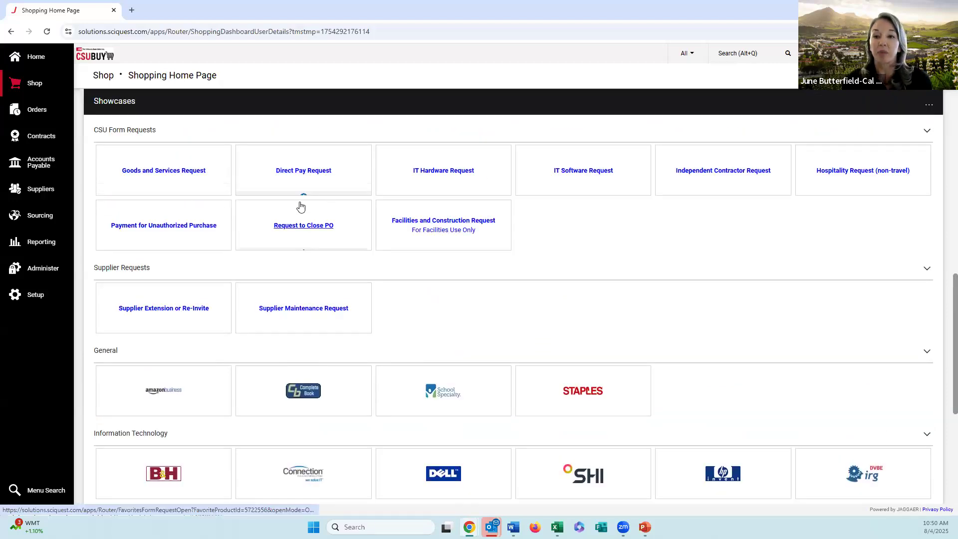
left_click(198, 176)
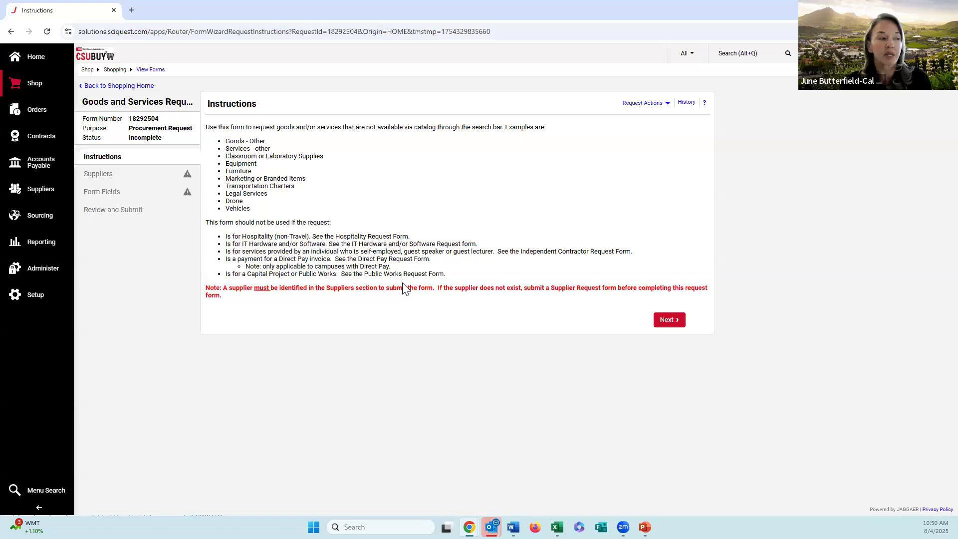
left_click(113, 87)
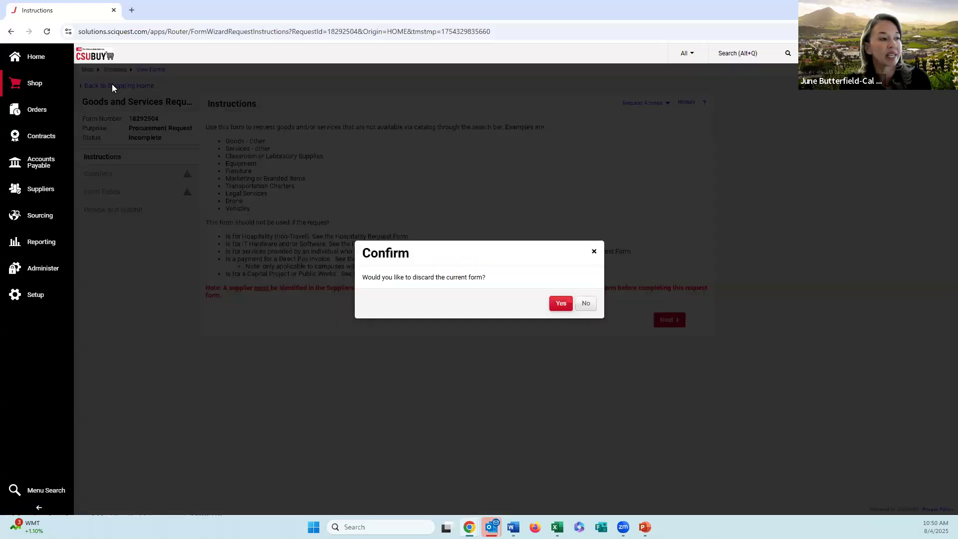
left_click(561, 304)
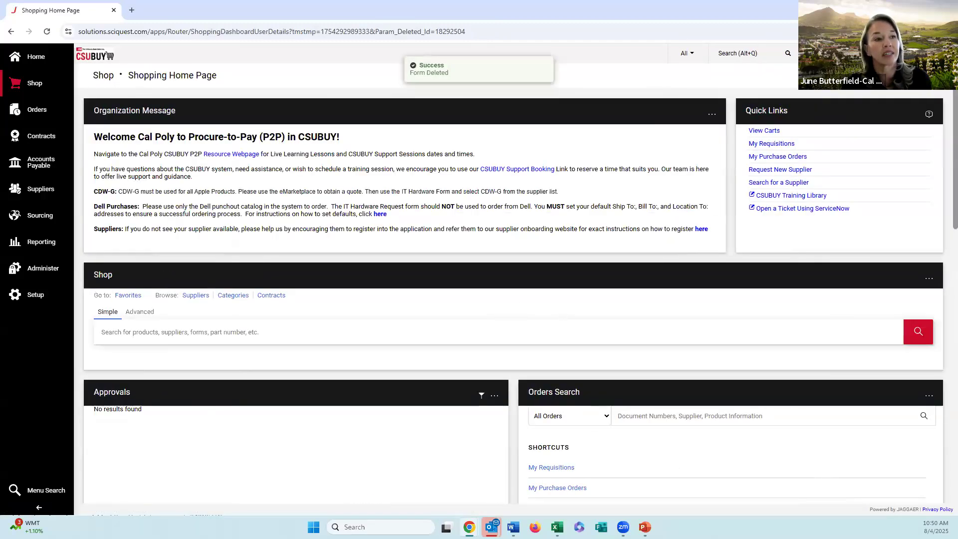
Step: View the draft carts in Cart Management
left_click(34, 83)
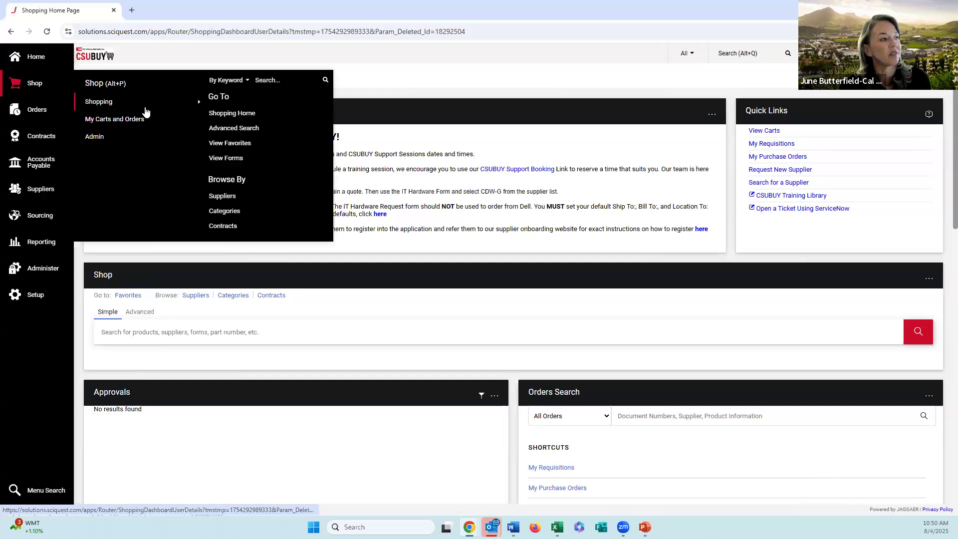
mouse_move(186, 118)
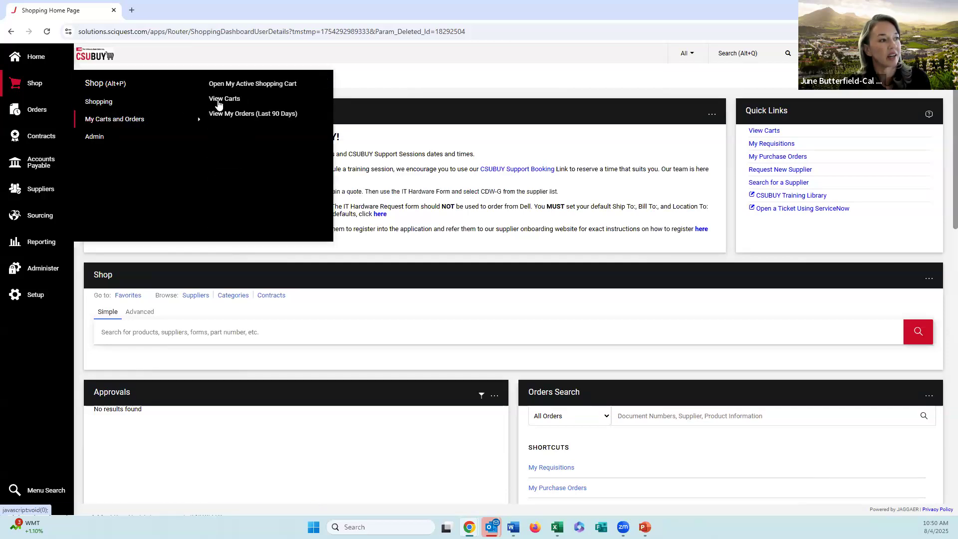
left_click(219, 102)
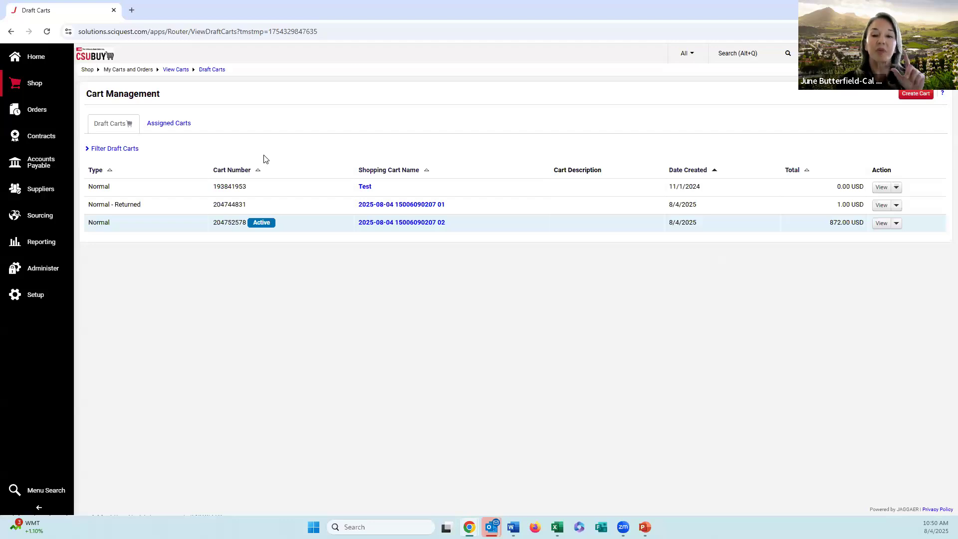
Step: Return to the shopping home page and look over the order search shortcuts and CSU Form Requests showcase
left_click(58, 57)
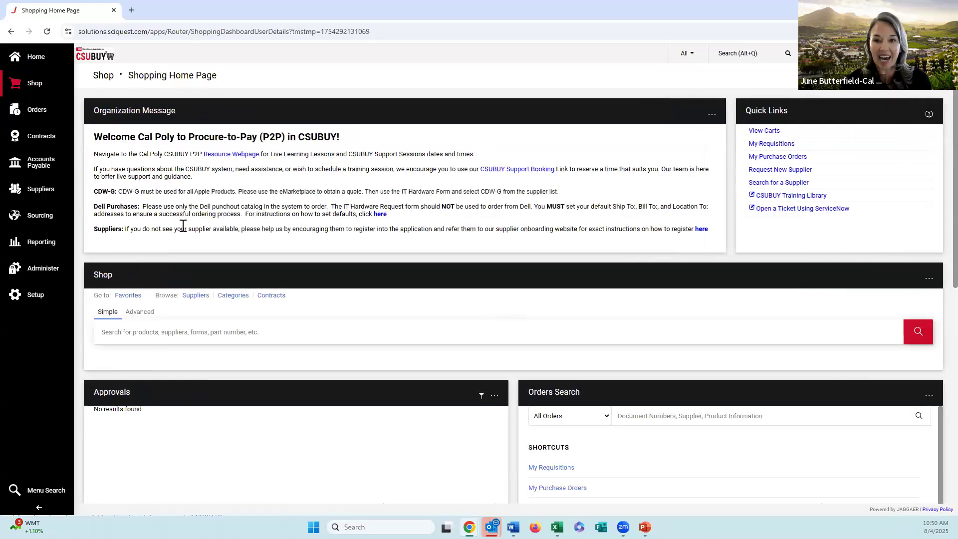
scroll(288, 259, "down", 2)
scroll(289, 255, "down", 3)
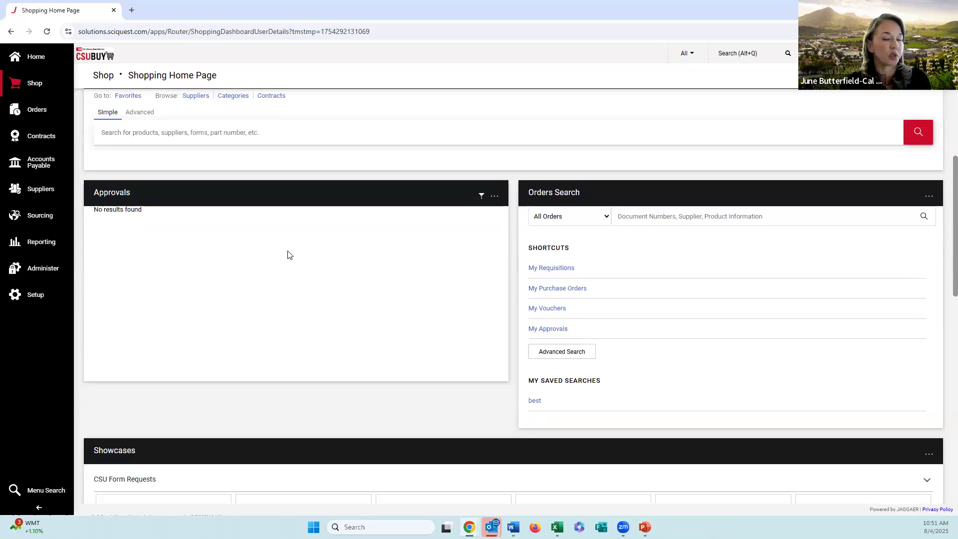
scroll(291, 257, "down", 2)
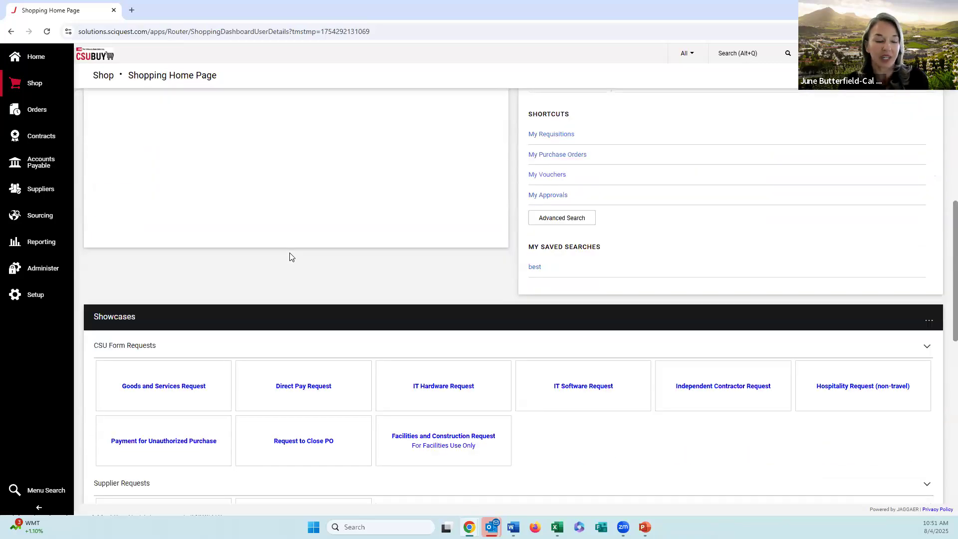
scroll(290, 257, "down", 1)
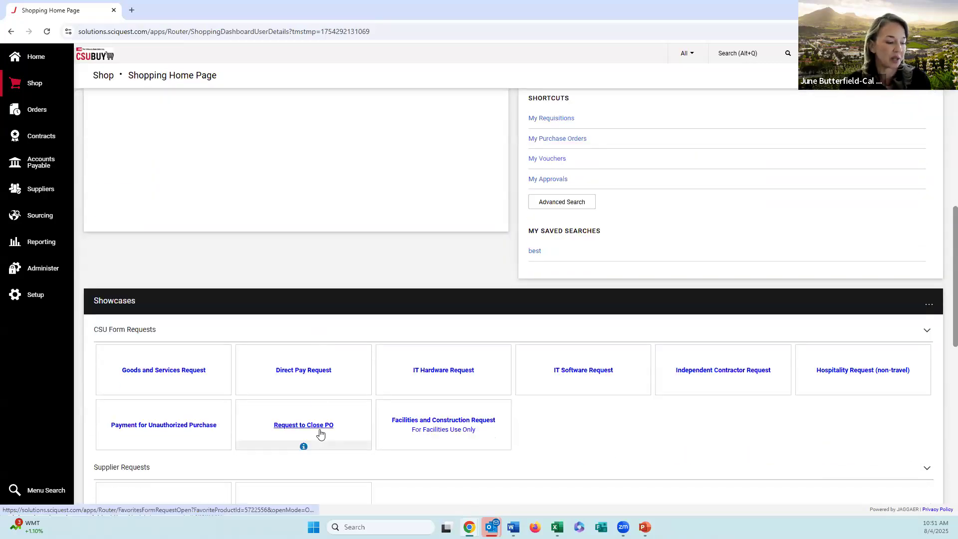